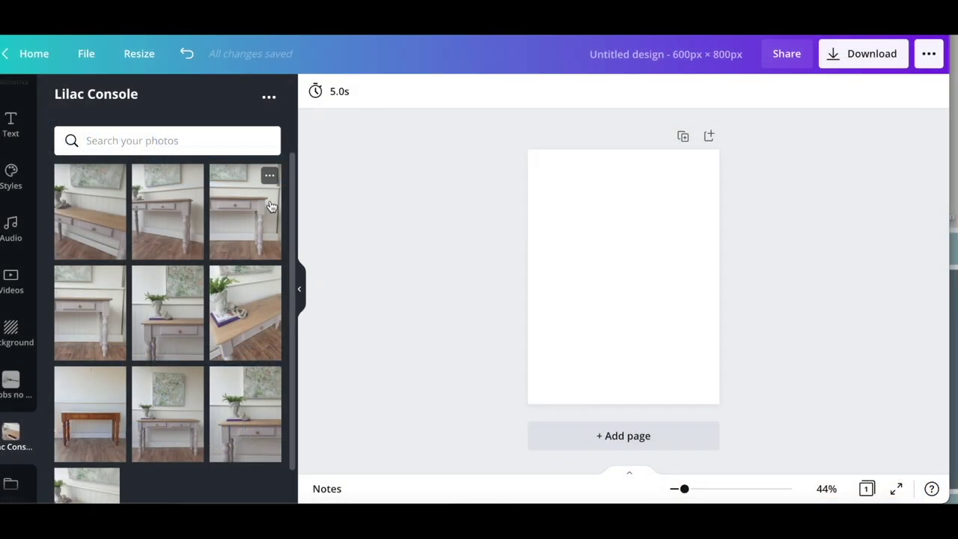
- Add the third Lilac Console photo to the blank 600 × 800 px first page
click(271, 207)
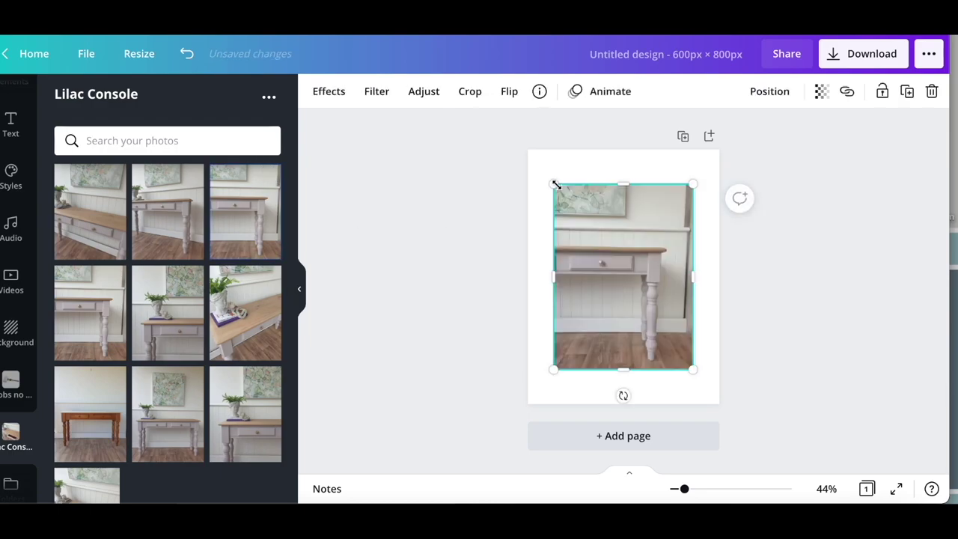
- Stretch the console photo until it covers the whole first page
drag(552, 185, 517, 151)
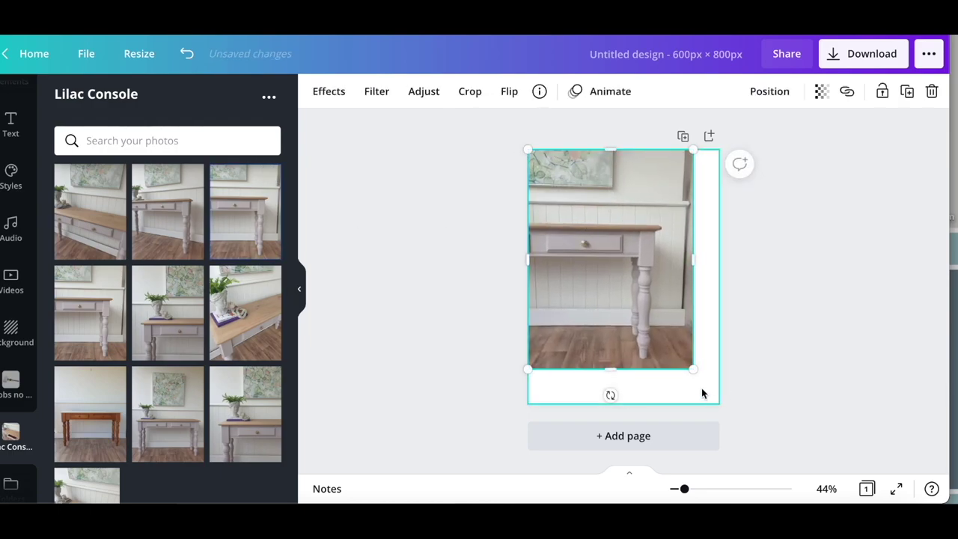
drag(695, 376, 735, 428)
drag(692, 389, 685, 363)
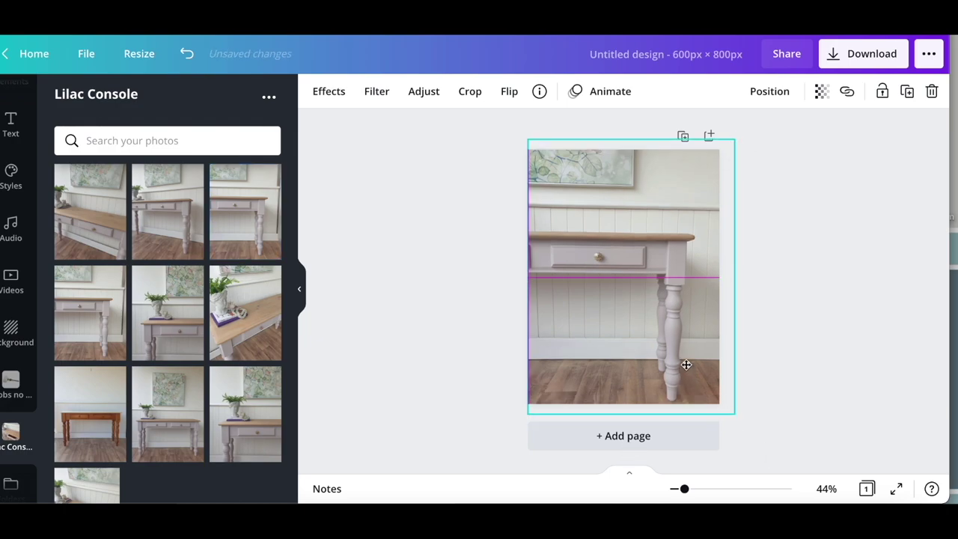
drag(523, 139, 524, 134)
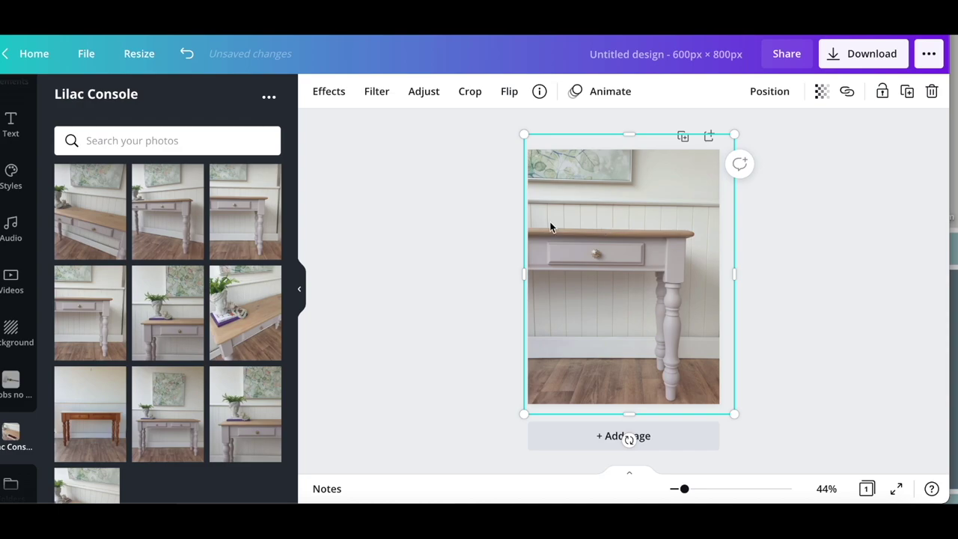
- Raise the photo's brightness to 12
click(433, 99)
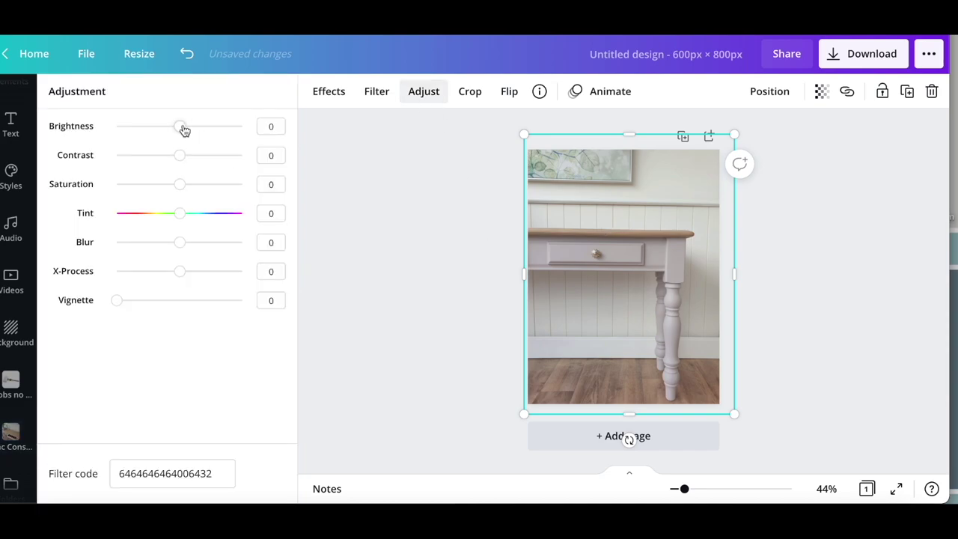
drag(180, 126, 202, 126)
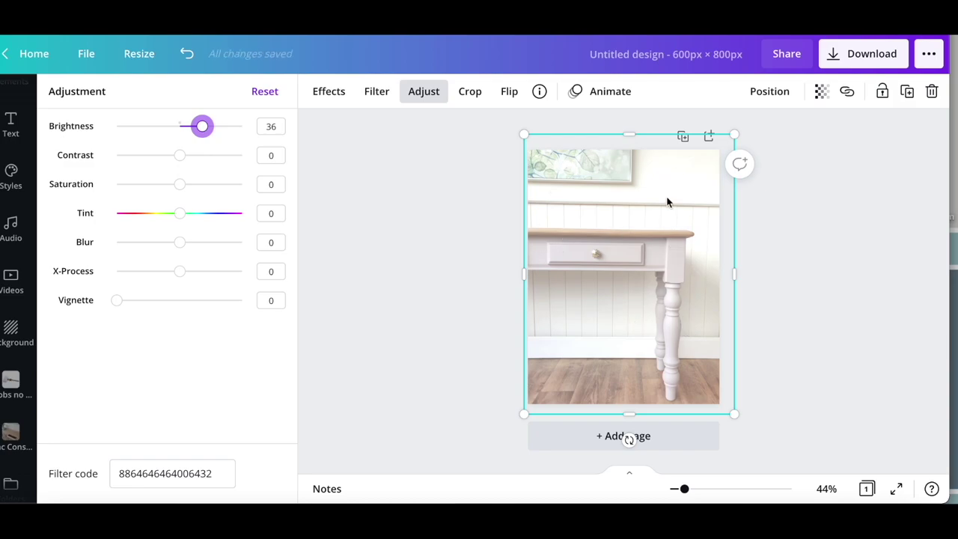
drag(202, 126, 187, 130)
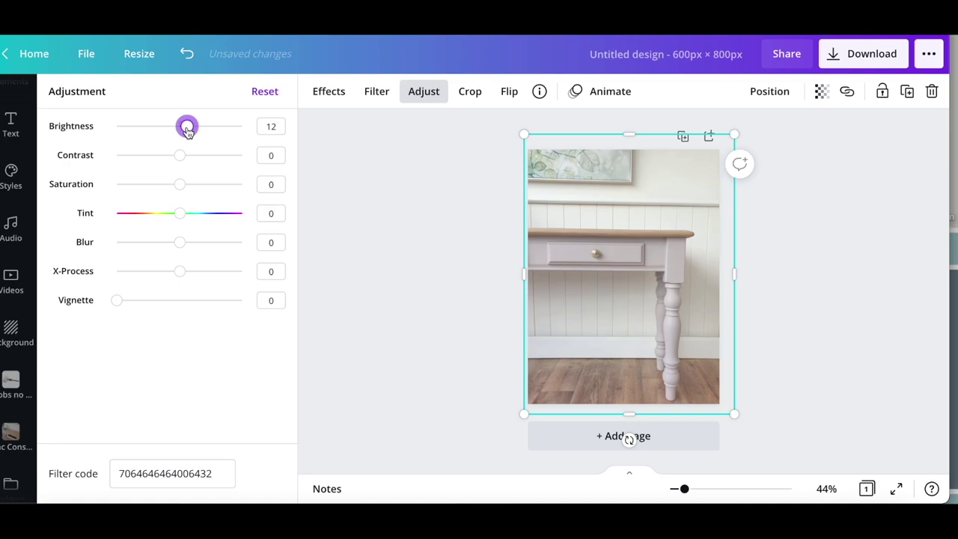
- Add page 2 and fill it with another console table photo
click(417, 214)
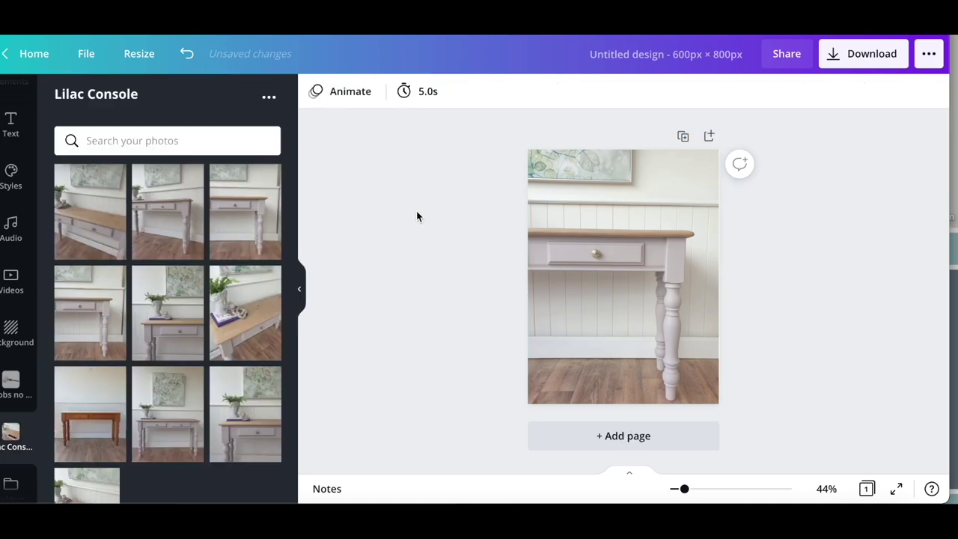
click(708, 137)
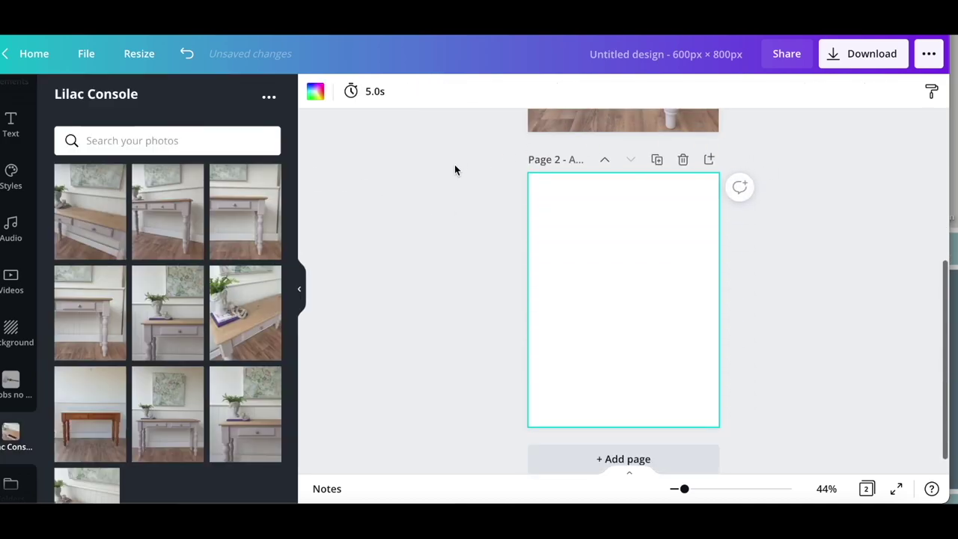
click(133, 229)
drag(539, 208, 520, 166)
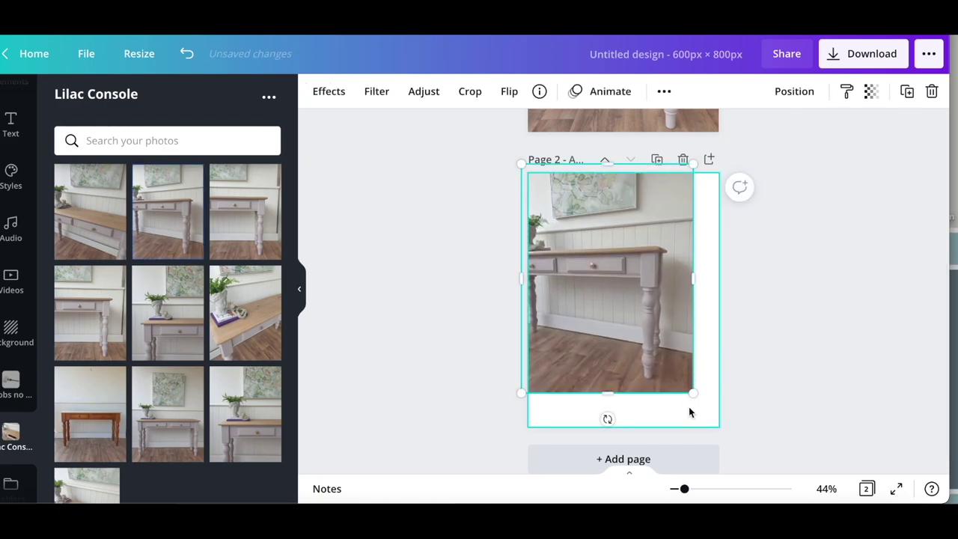
drag(693, 393, 724, 435)
- Set page 2's photo brightness to 12
click(423, 91)
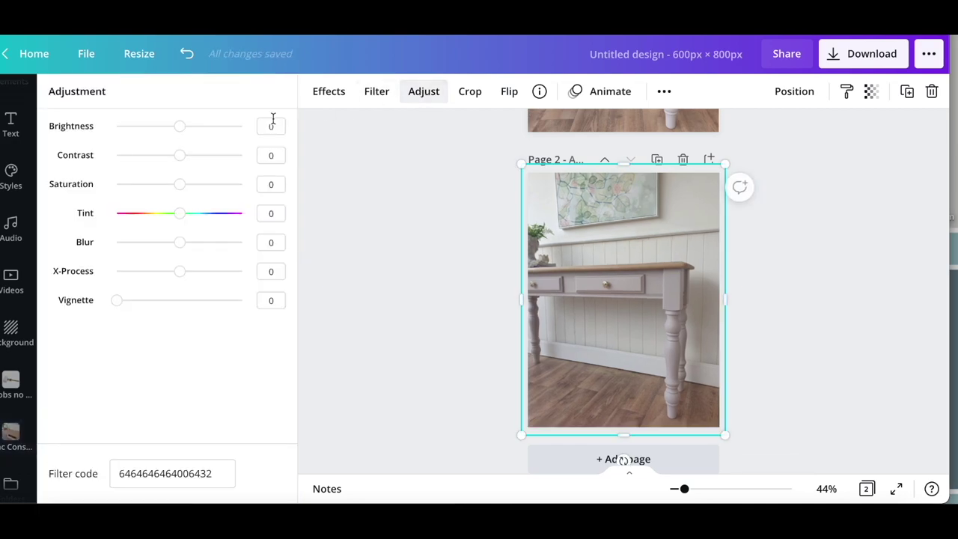
click(270, 126)
key(BackSpace)
text(12)
key(Return)
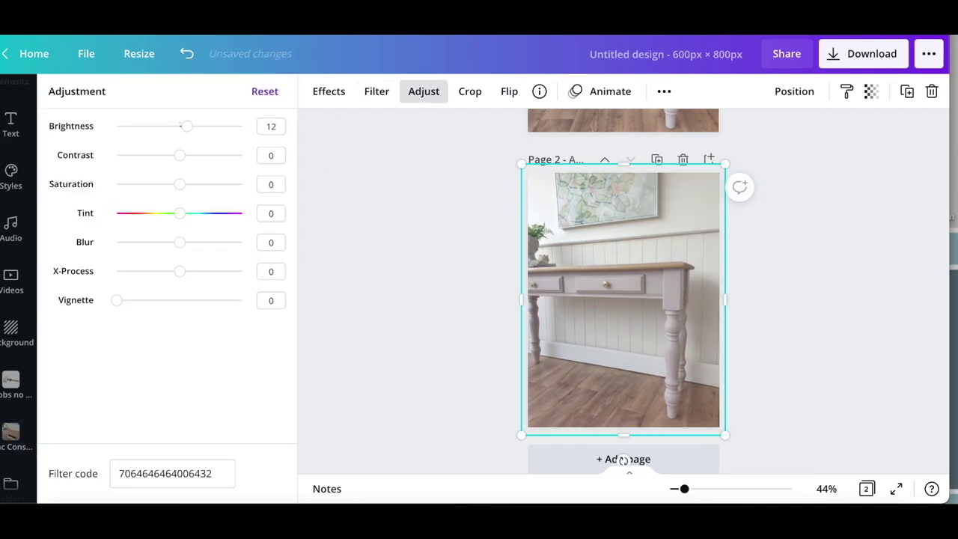
click(383, 295)
- Add page 3 with the first console photo stretched to fill it as the background
click(708, 160)
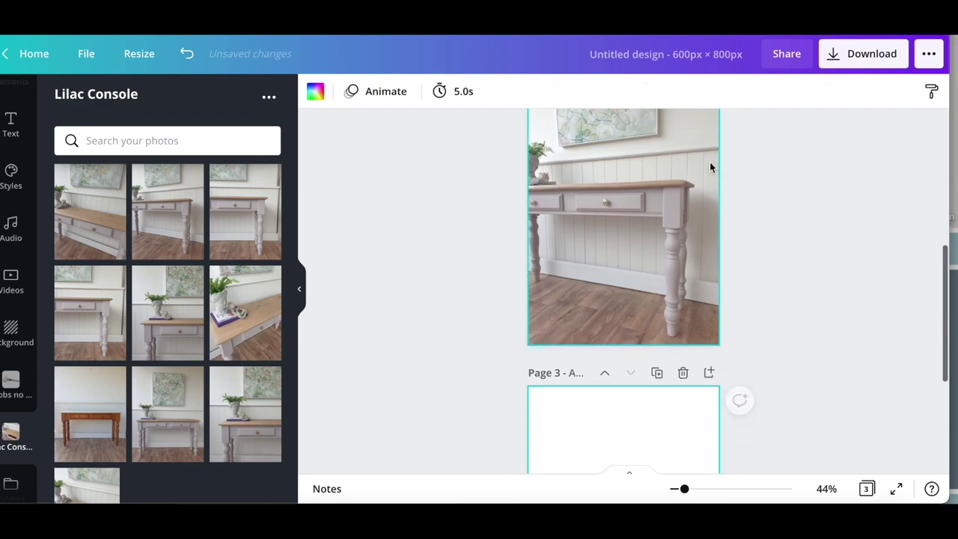
click(90, 211)
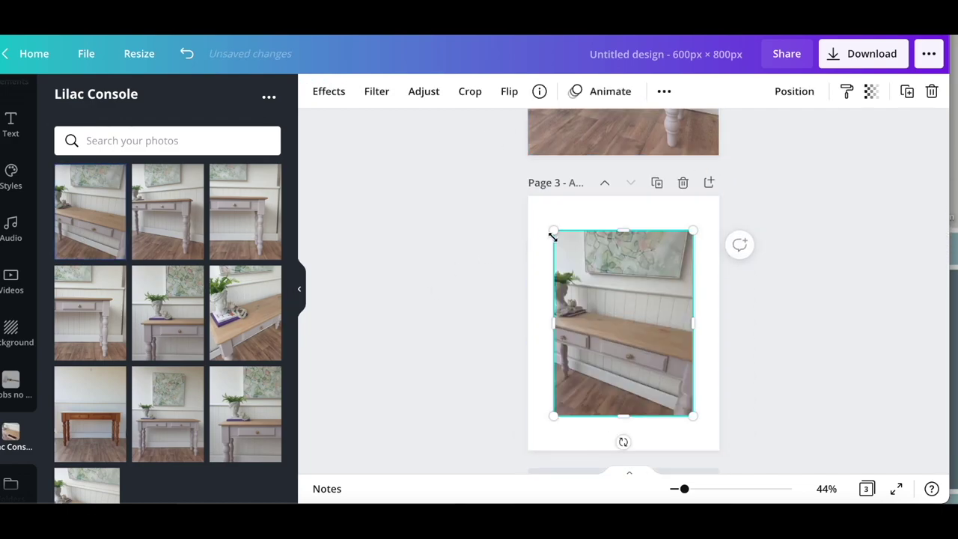
drag(552, 235, 521, 207)
drag(691, 406, 720, 450)
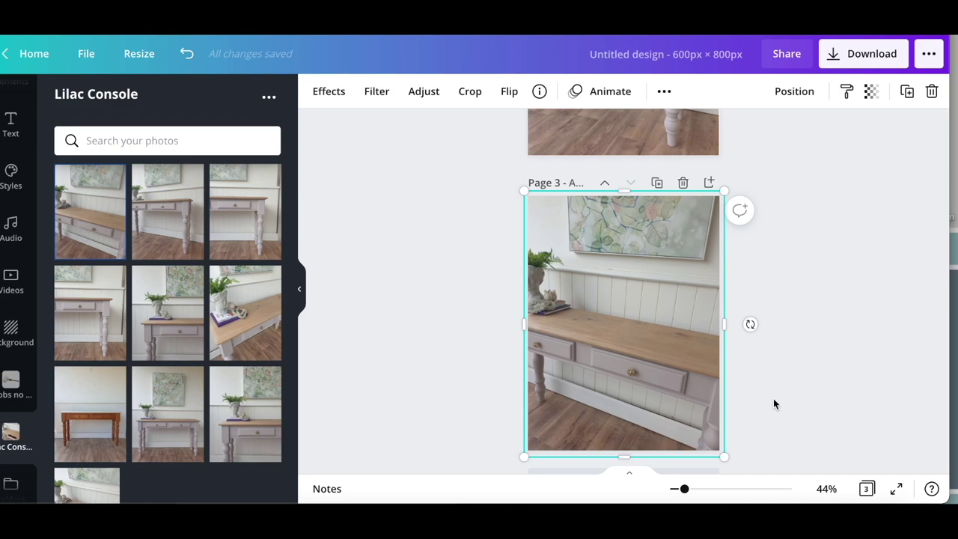
click(611, 374)
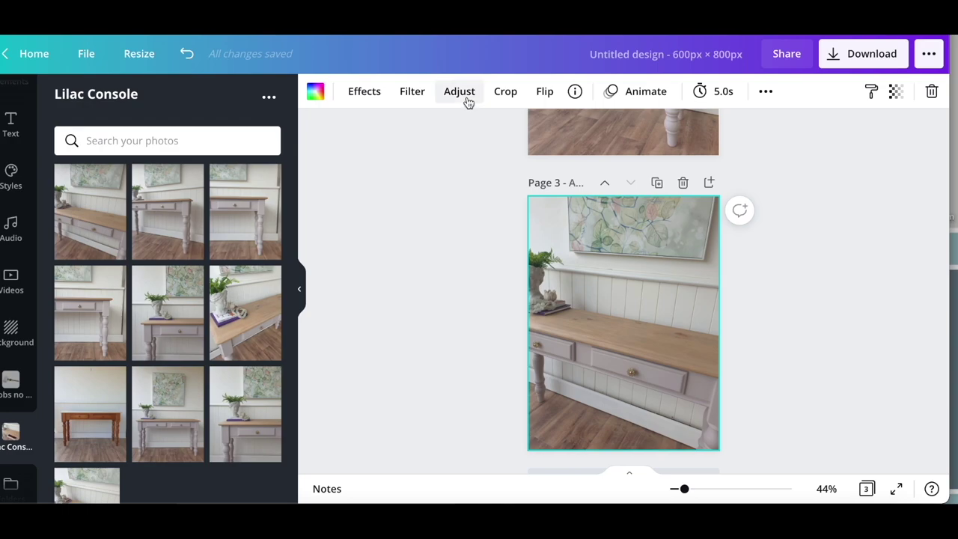
- Brighten page 3's photo to 12 and add a blank fourth page
click(466, 99)
click(271, 126)
text(12)
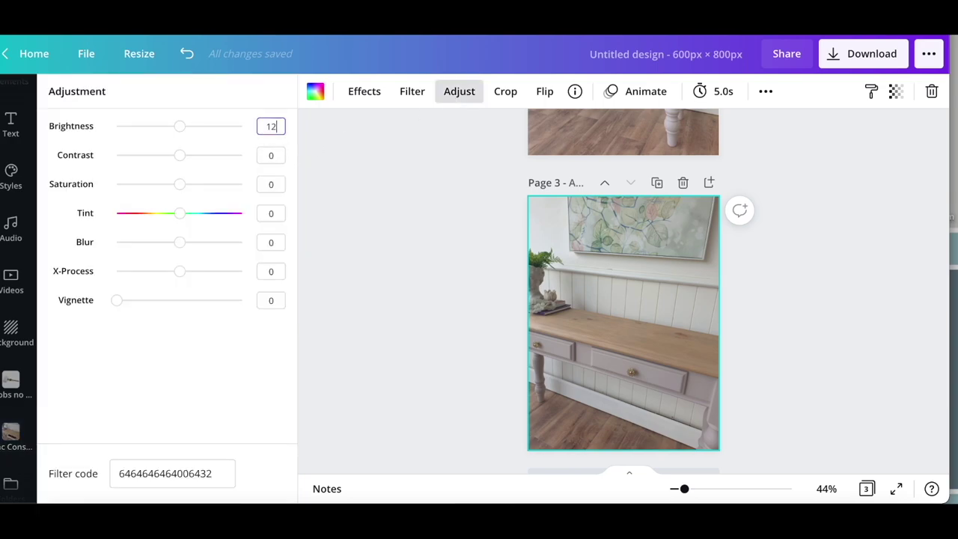
key(Return)
click(337, 205)
click(337, 205)
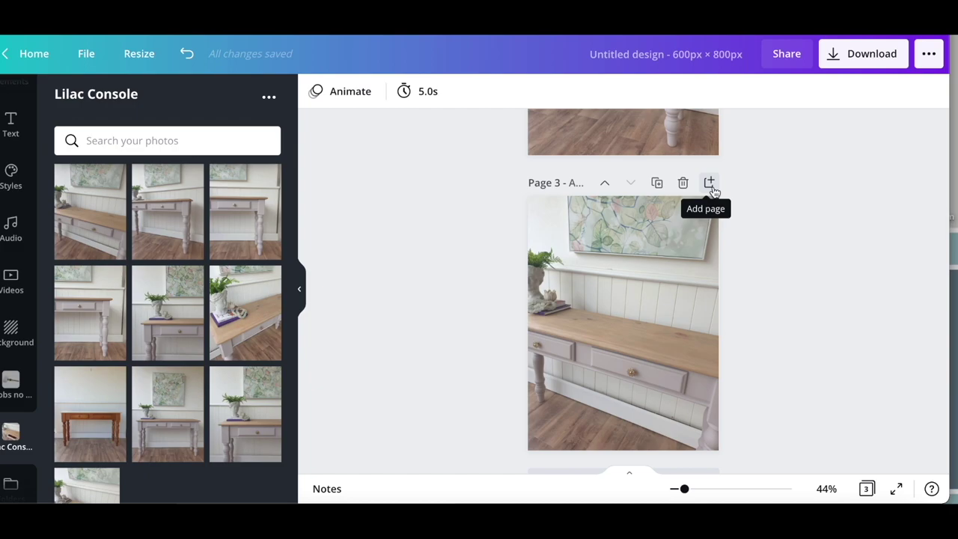
click(711, 185)
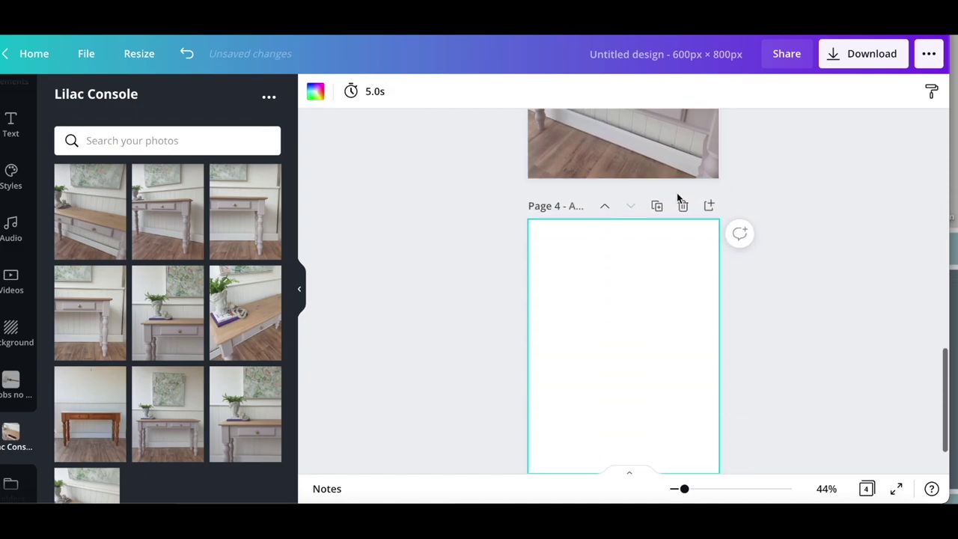
- Fill page 4 with the console-with-plant photo and brighten it to 12
click(176, 329)
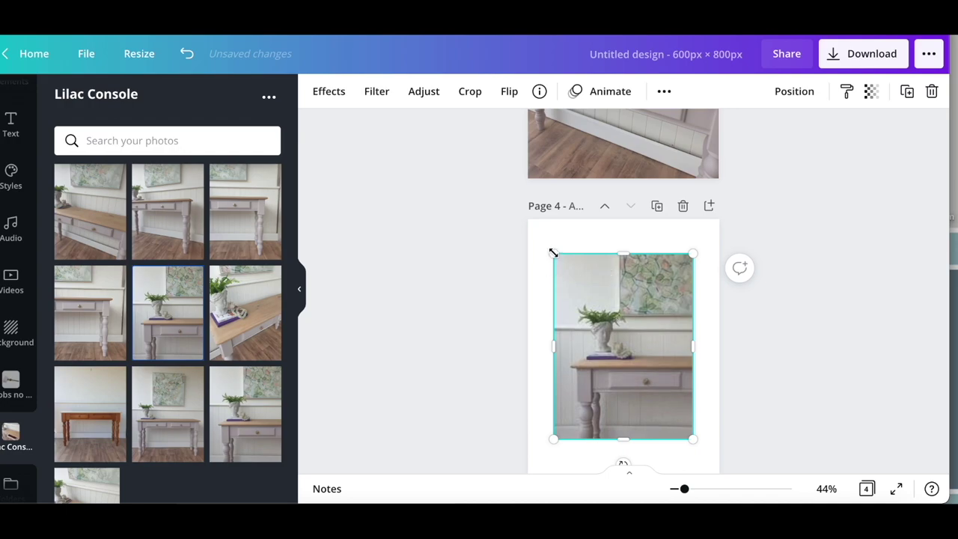
drag(551, 253, 527, 218)
scroll(708, 404, down, 2)
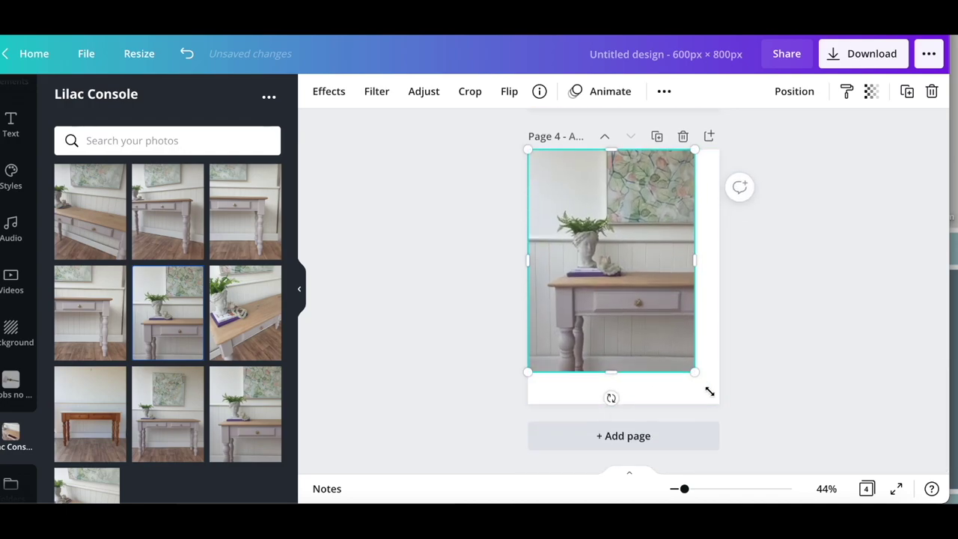
drag(694, 369, 724, 407)
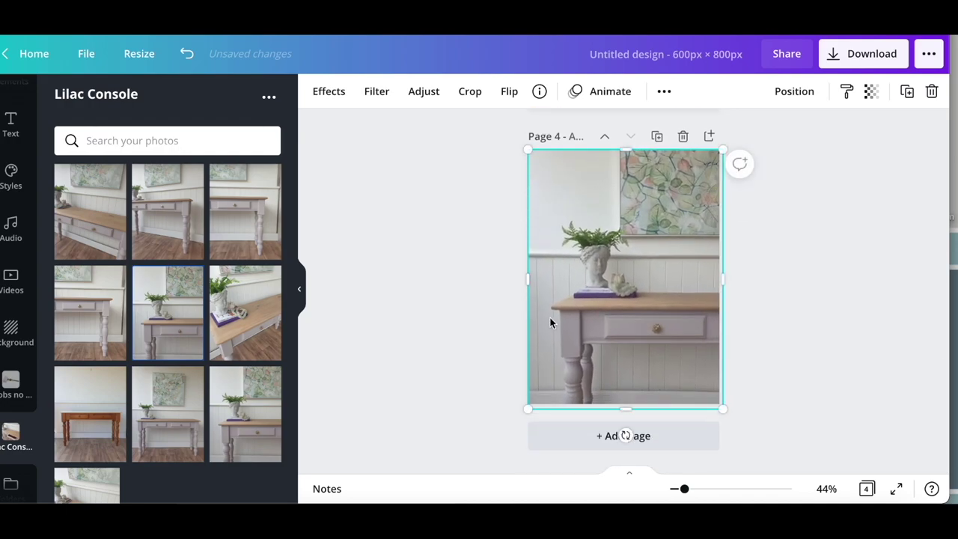
click(424, 91)
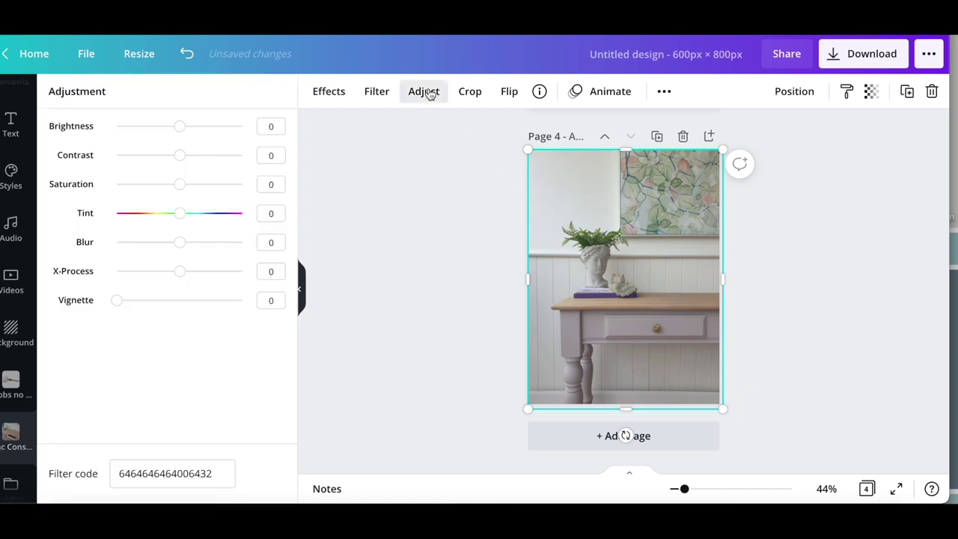
text(12)
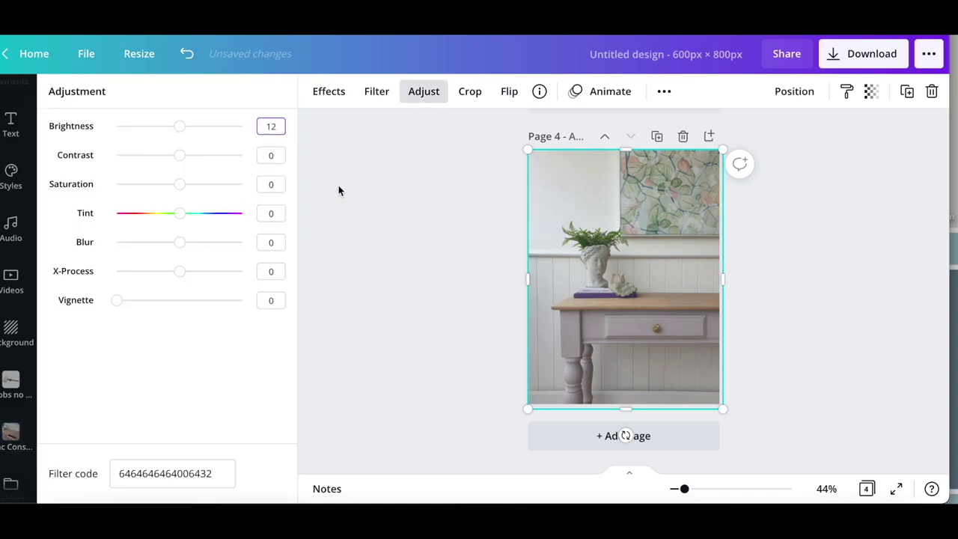
click(524, 192)
- Add page 5, stretch its photo to fill the page, and adjust its brightness
click(594, 434)
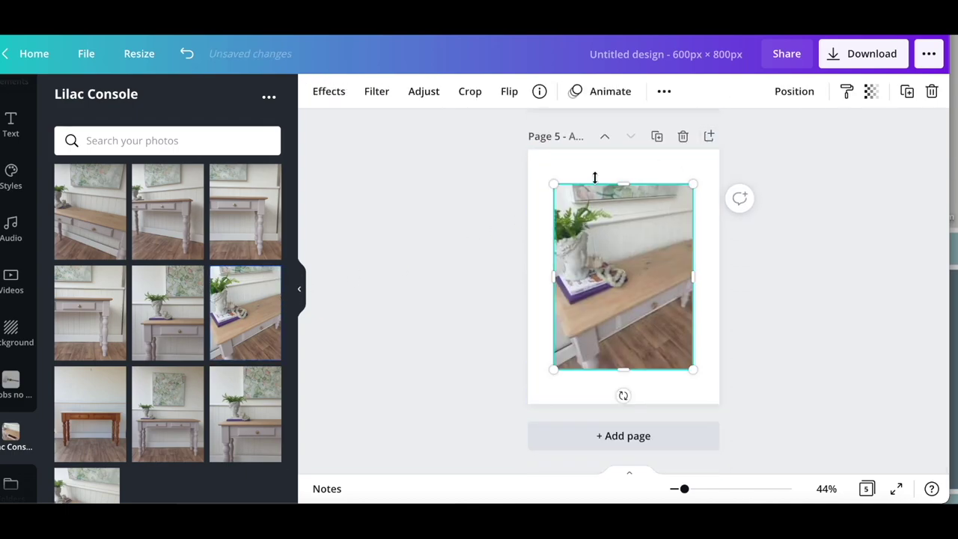
drag(552, 184, 520, 140)
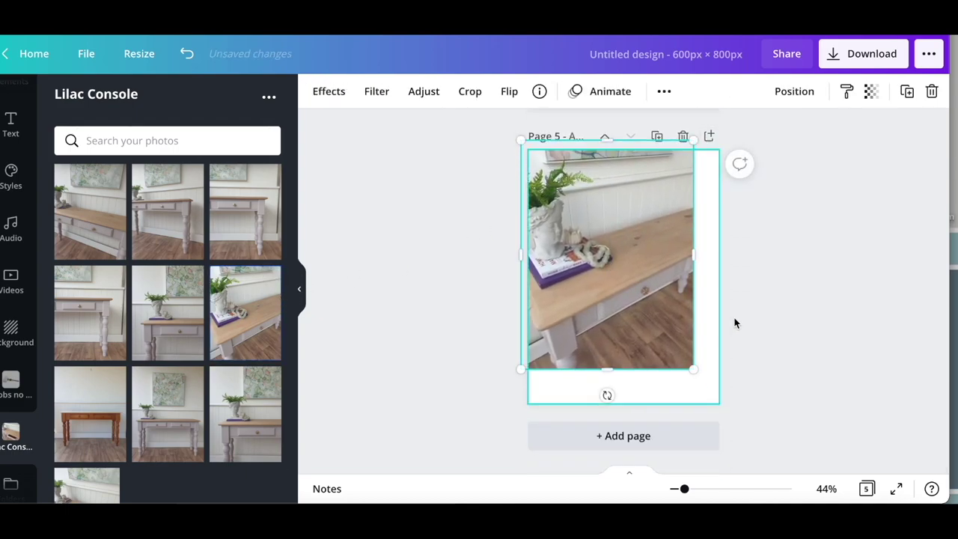
drag(710, 382, 727, 408)
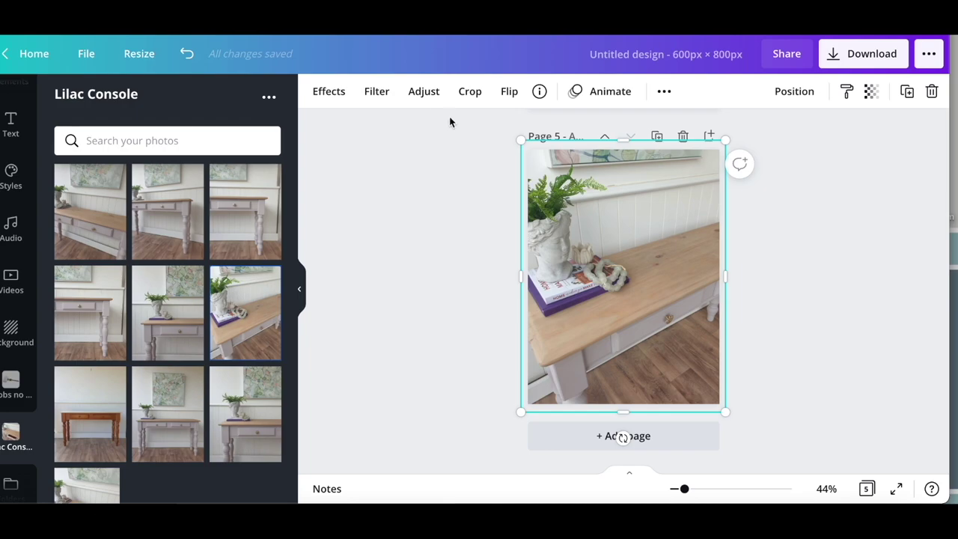
click(425, 93)
click(272, 127)
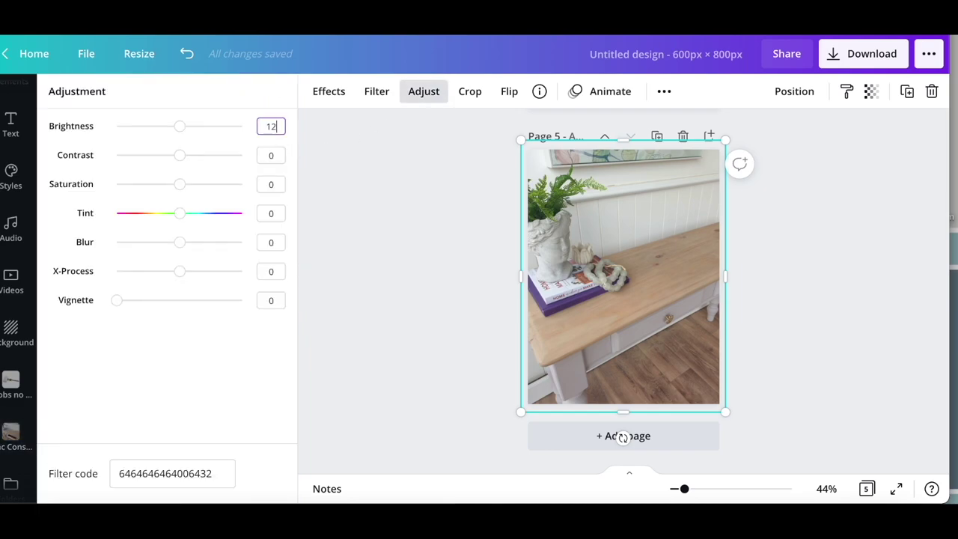
click(419, 273)
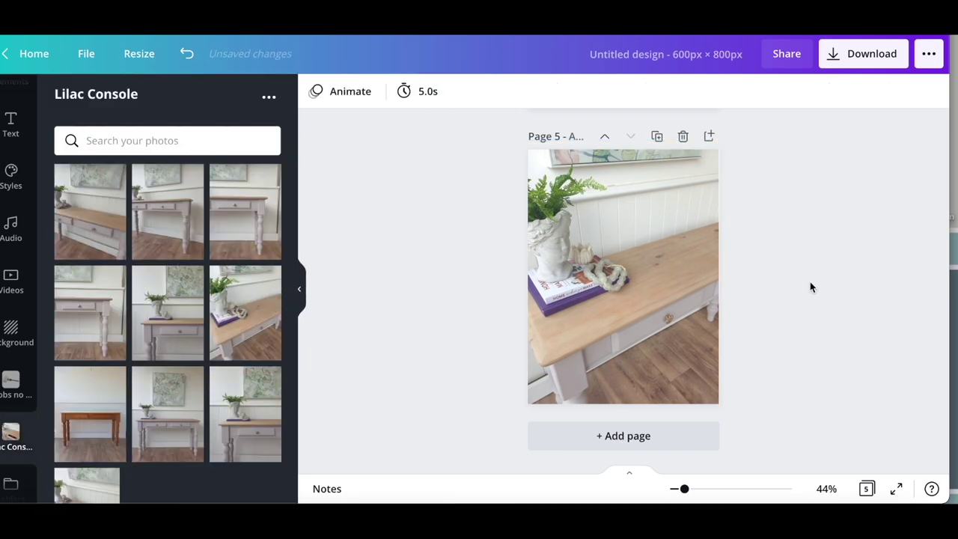
- Add page 6 and fill it with the open-drawer console photo
click(710, 138)
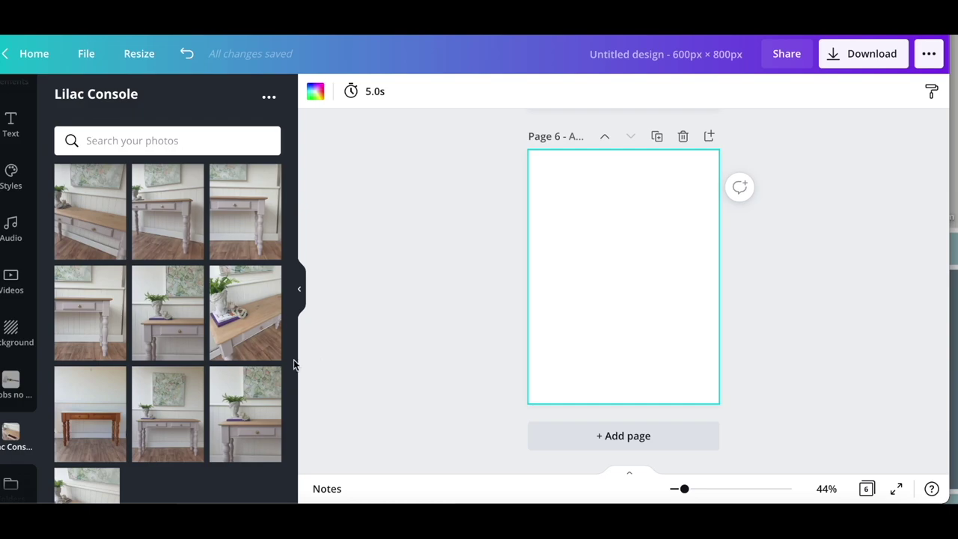
scroll(247, 374, down, 2)
click(86, 456)
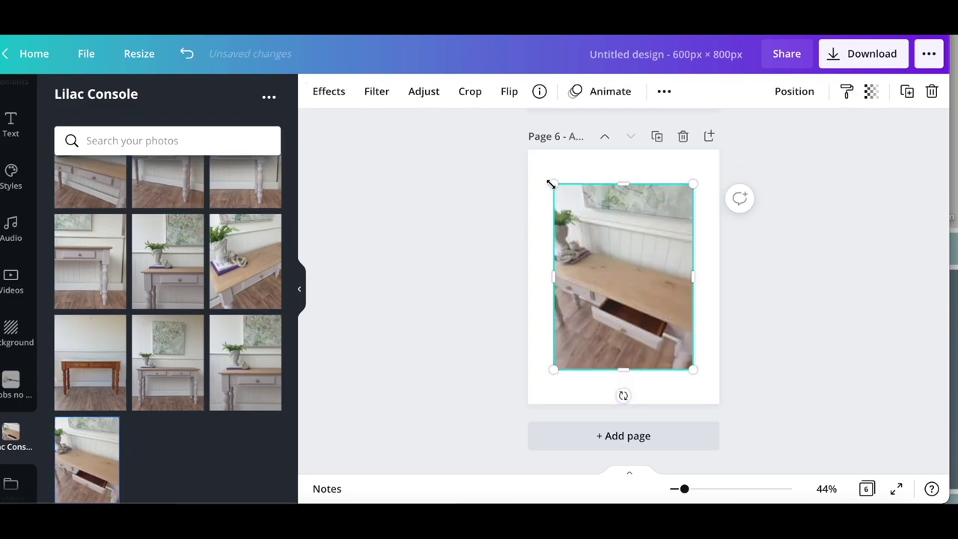
drag(550, 184, 526, 148)
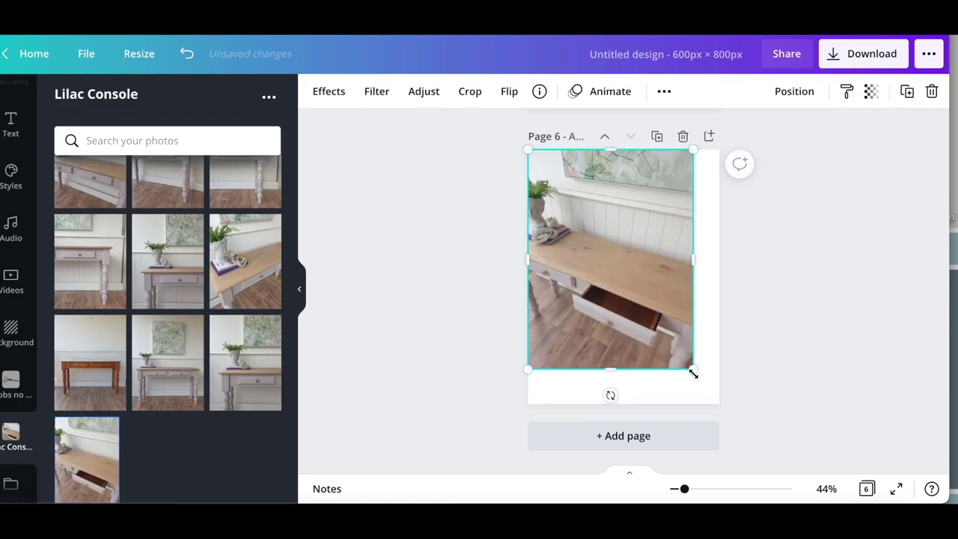
drag(693, 372, 722, 409)
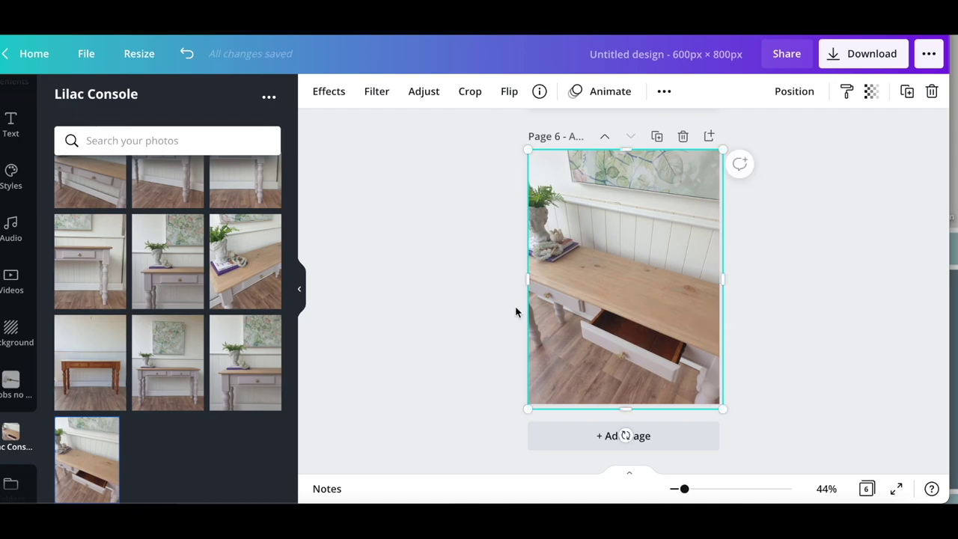
- Brighten page 6's photo to 12 and add a new blank page after it
click(424, 90)
click(271, 125)
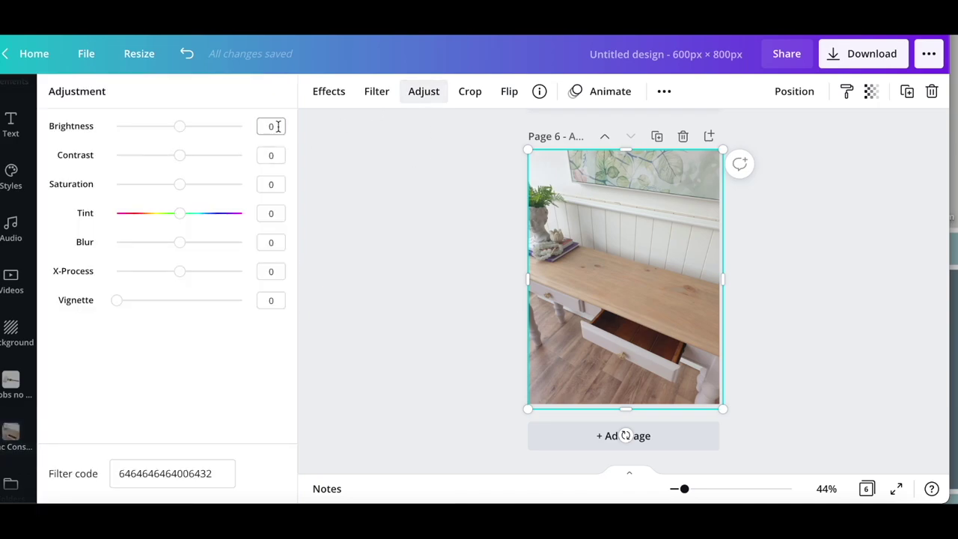
text(1)
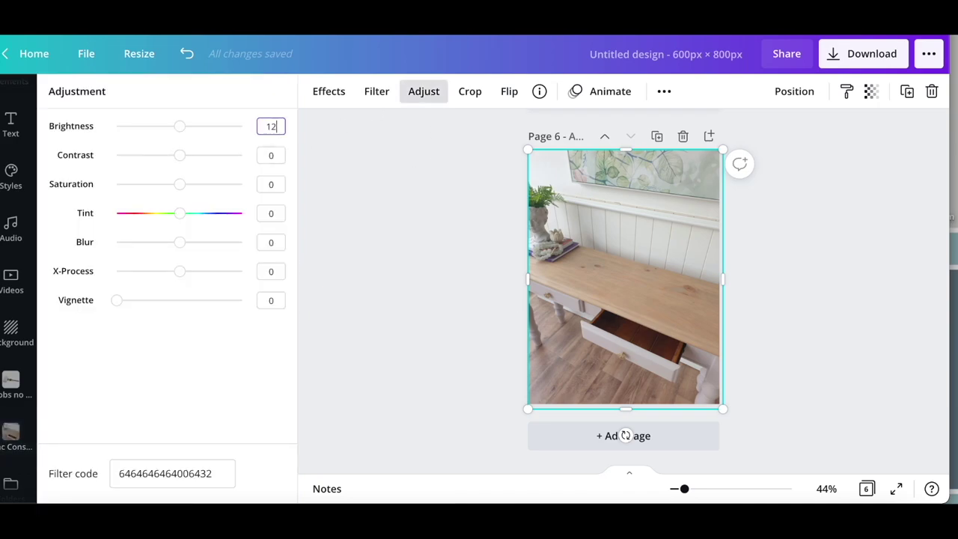
text(2)
key(Return)
click(355, 217)
click(761, 271)
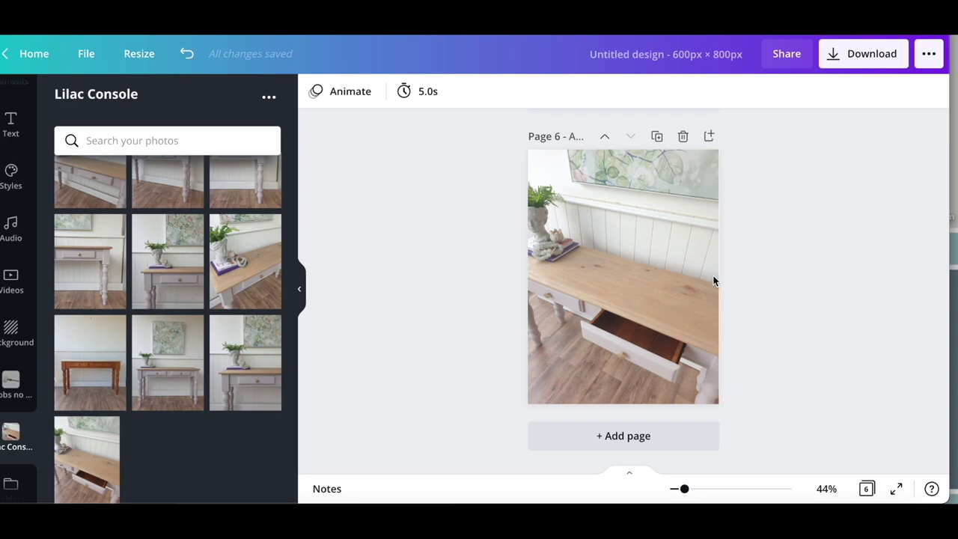
click(708, 136)
- Fill page 7 with the front-view console photo and brighten it to 12
click(186, 397)
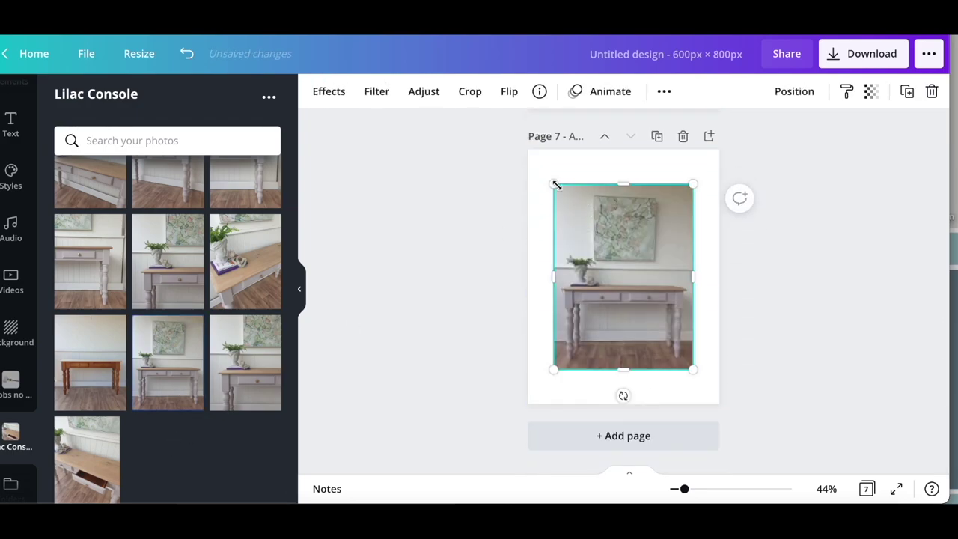
drag(552, 184, 526, 149)
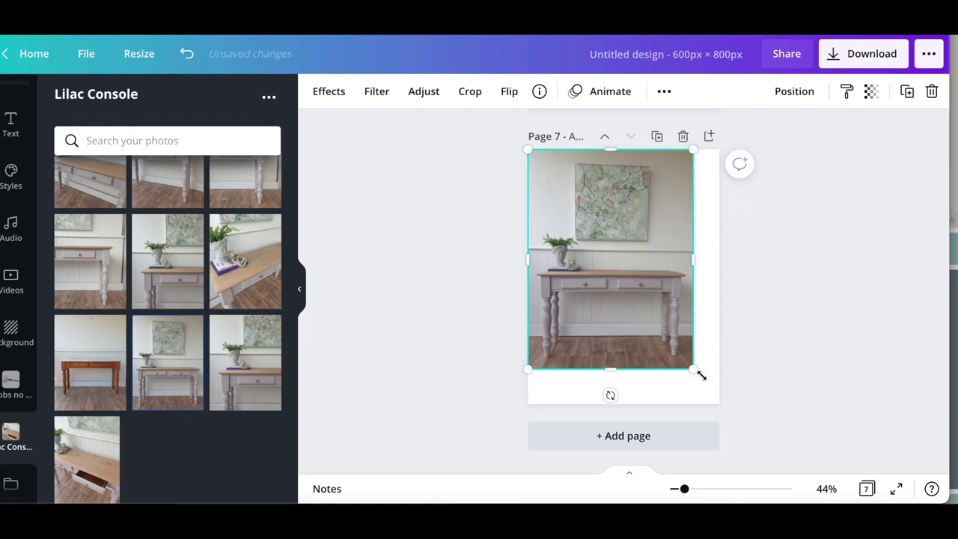
drag(699, 375, 719, 405)
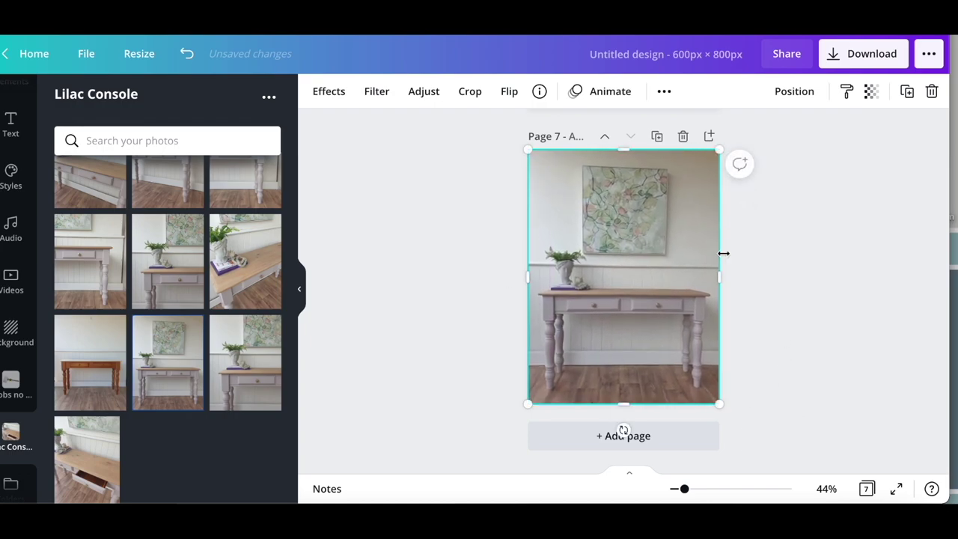
click(423, 91)
click(270, 125)
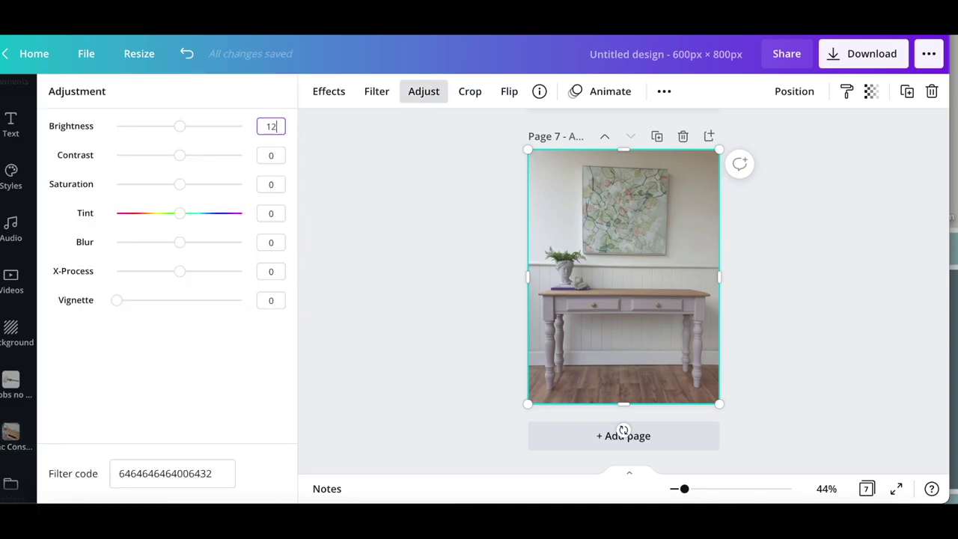
key(Return)
click(423, 232)
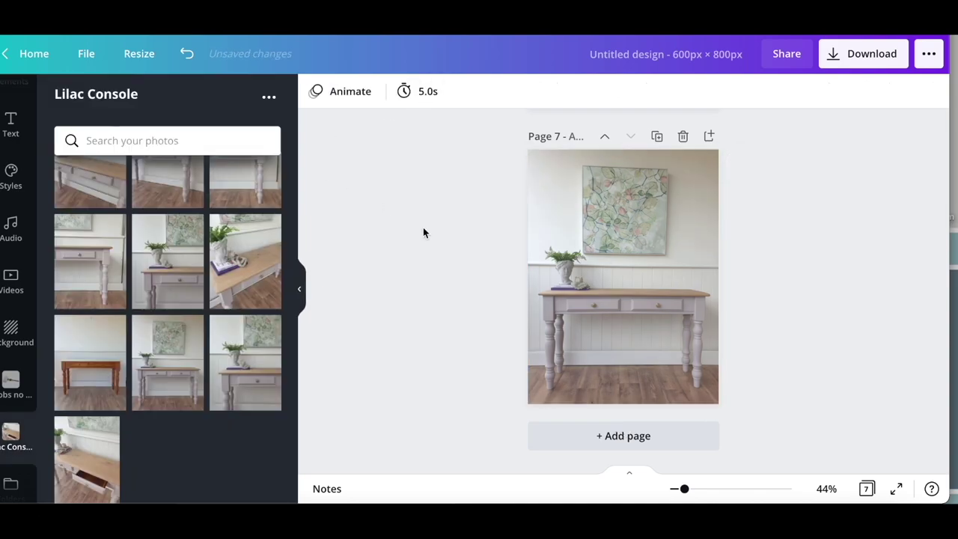
- Scroll back through all seven pages to review the design
scroll(423, 231, up, 5)
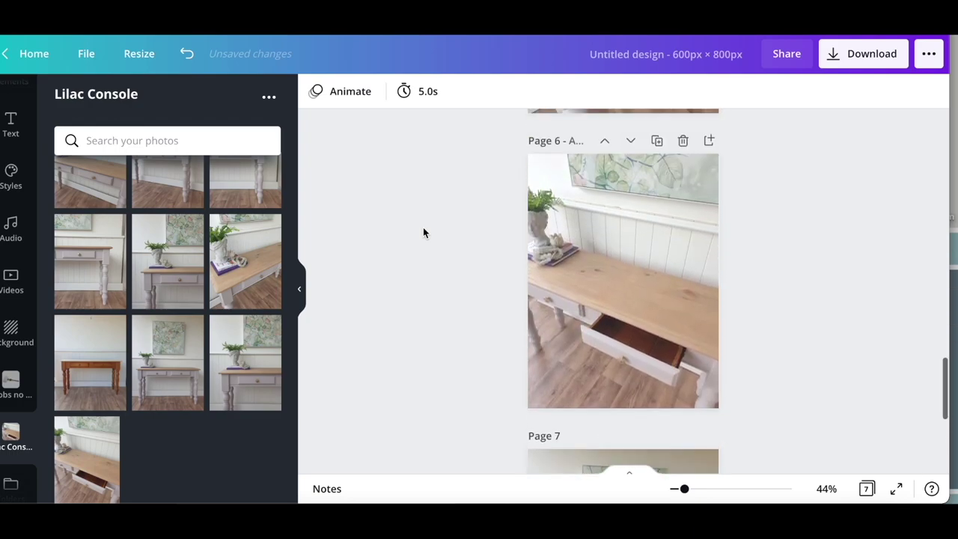
scroll(423, 231, up, 15)
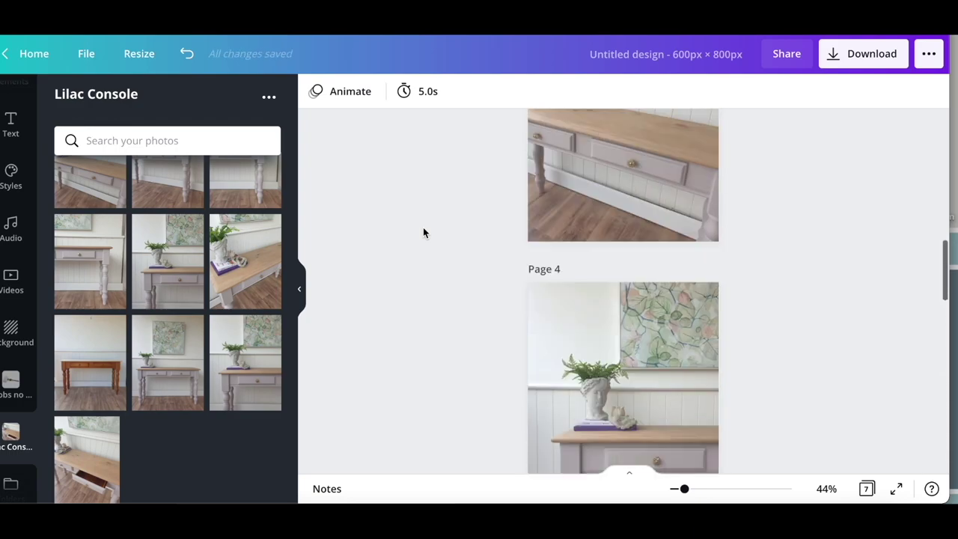
scroll(423, 233, up, 10)
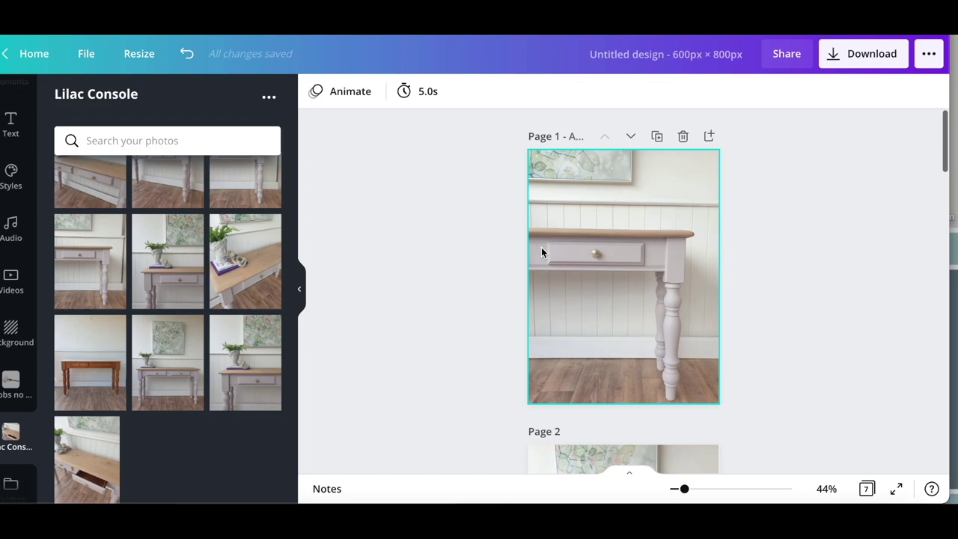
scroll(540, 252, down, 20)
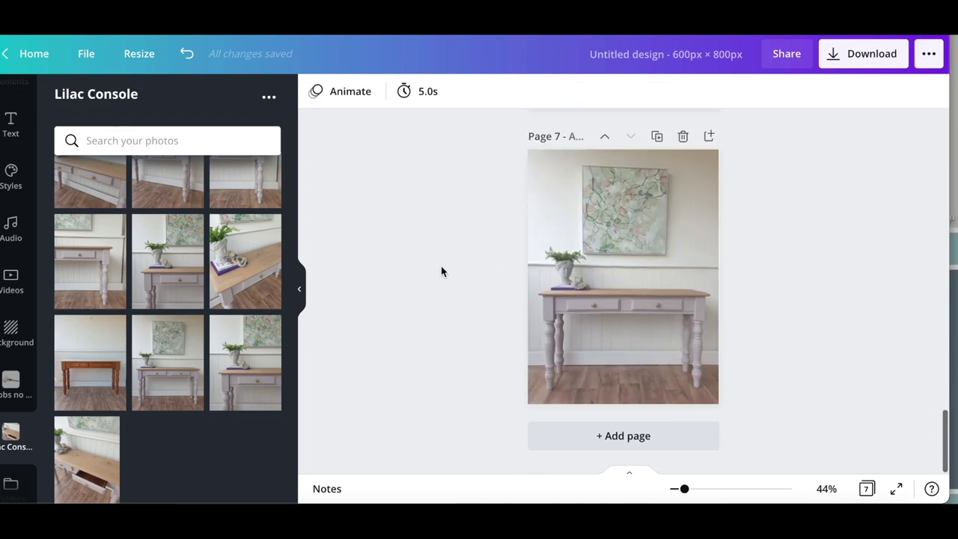
scroll(441, 267, up, 1)
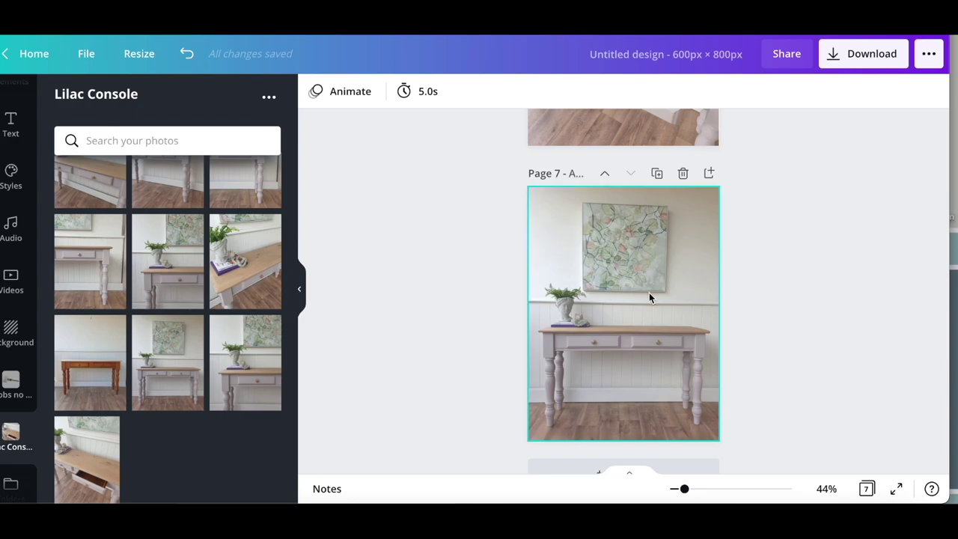
scroll(715, 273, up, 7)
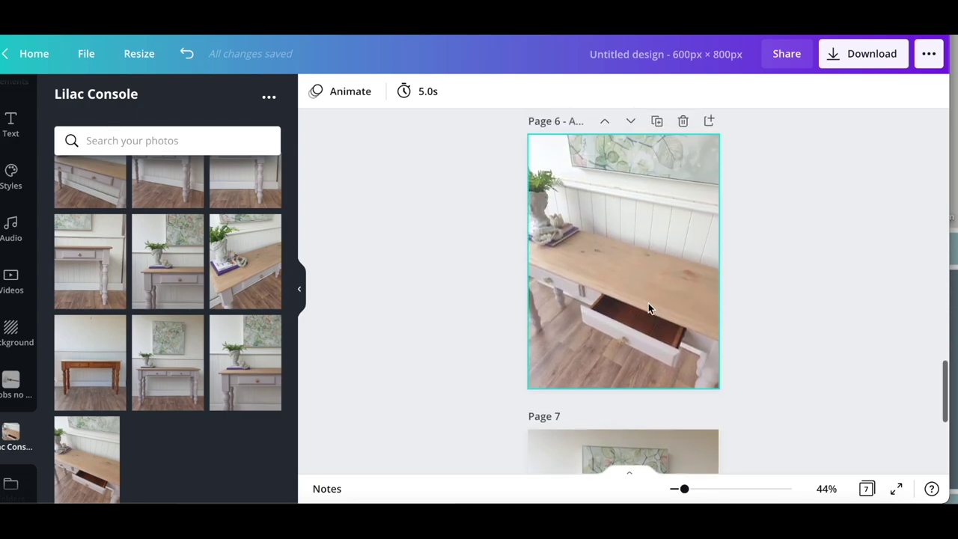
scroll(653, 312, up, 2)
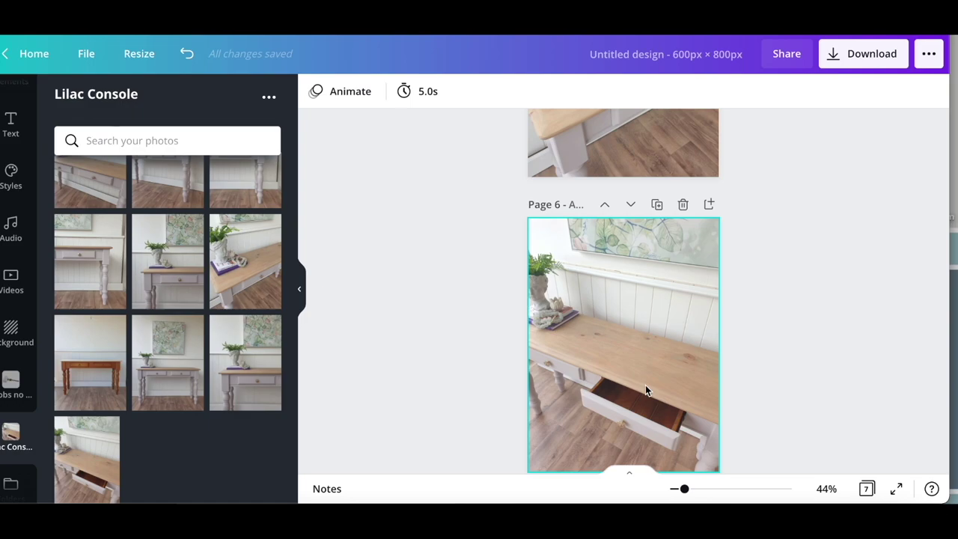
scroll(645, 385, up, 3)
scroll(645, 384, up, 10)
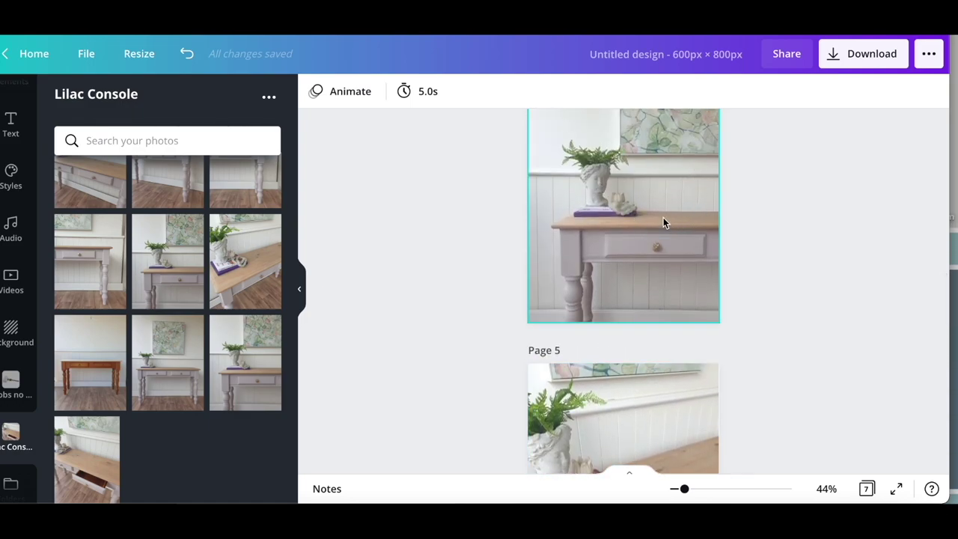
scroll(663, 217, up, 6)
scroll(641, 235, up, 9)
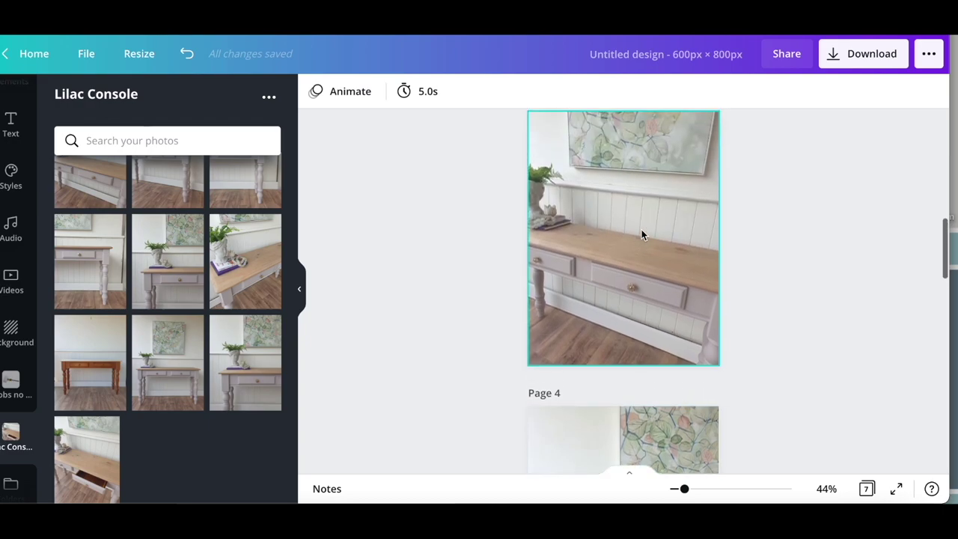
scroll(641, 234, up, 1)
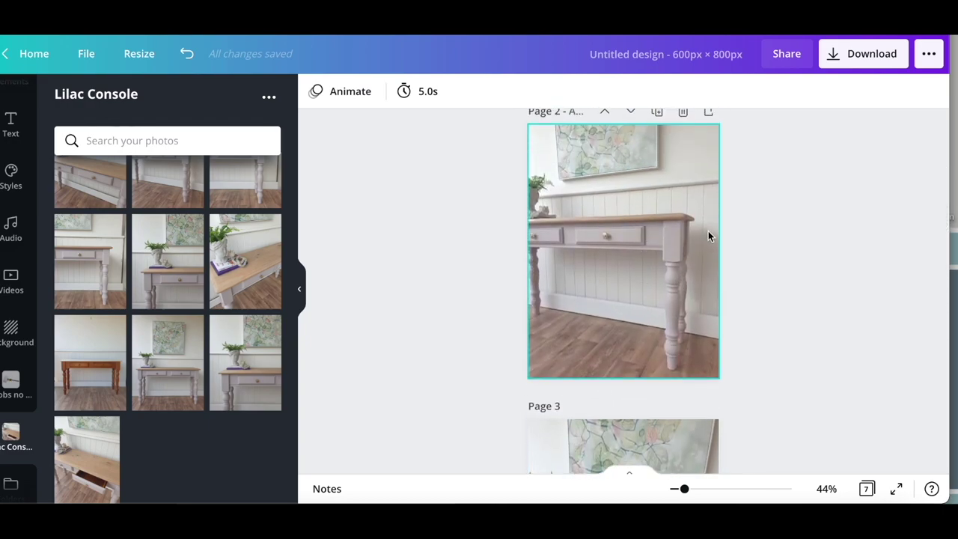
scroll(710, 142, up, 6)
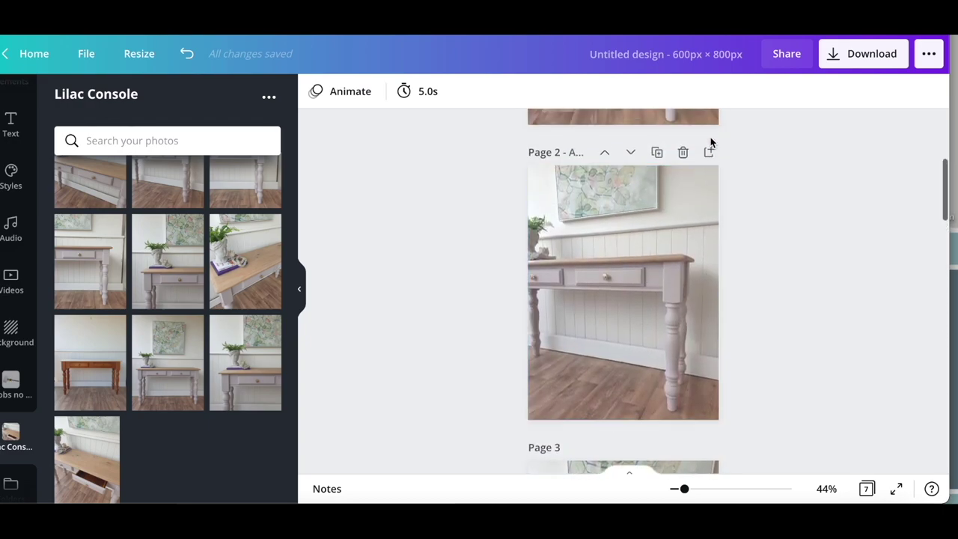
scroll(656, 188, up, 2)
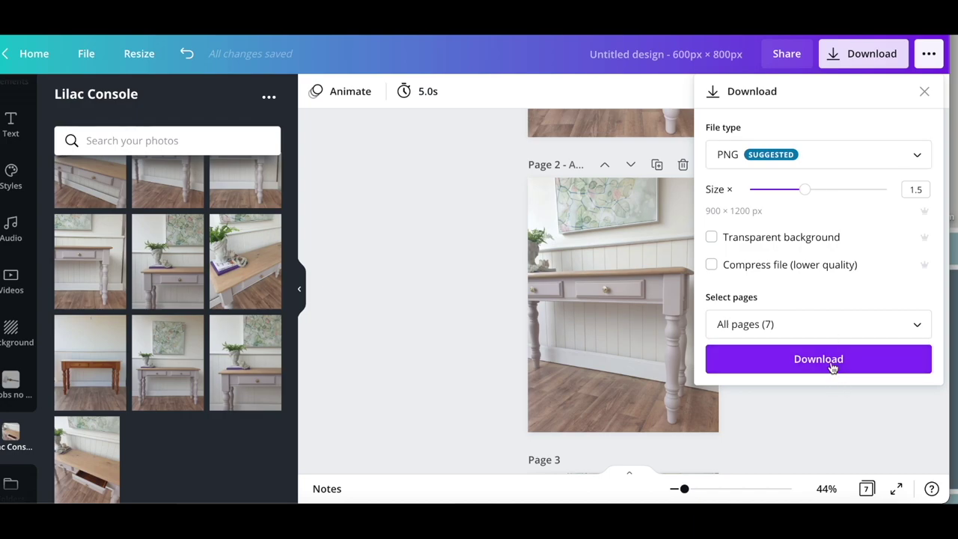
- Export all 7 pages as PNG, saved as Untitled design.zip
click(817, 359)
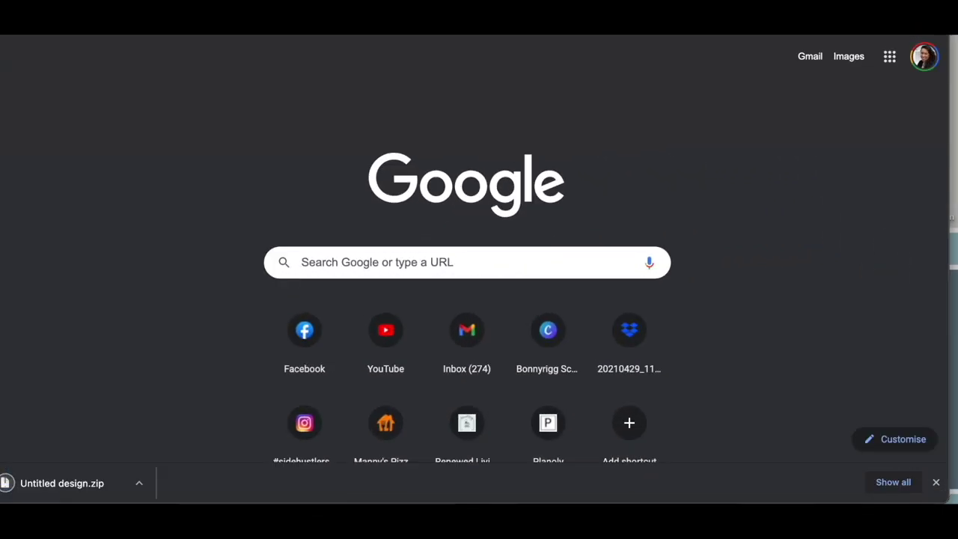
- Open Facebook Marketplace and start a new Item for Sale listing
text(face)
click(305, 330)
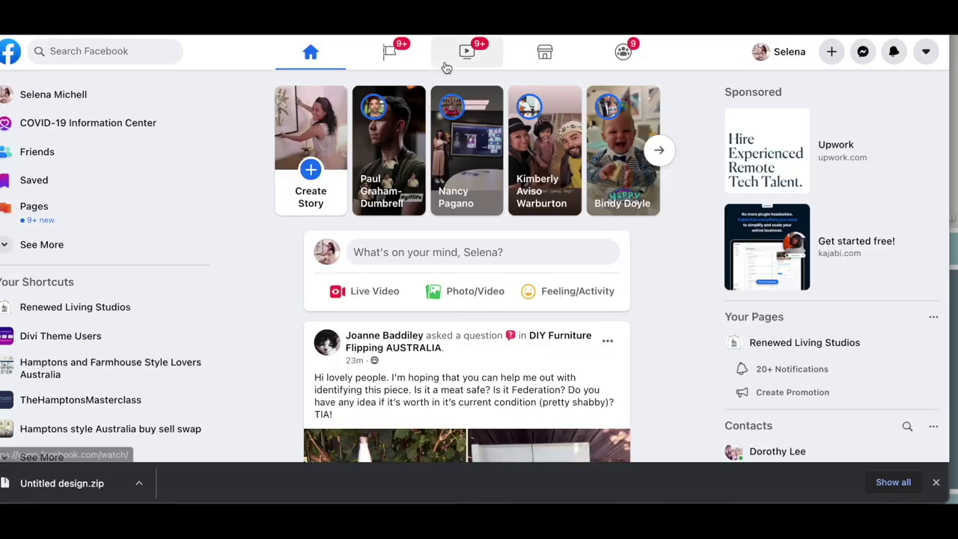
click(545, 54)
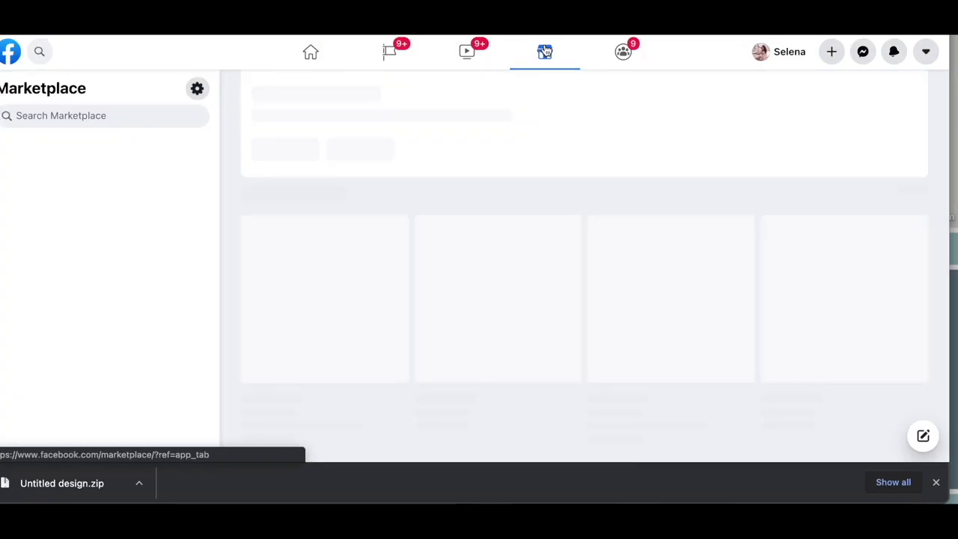
click(137, 307)
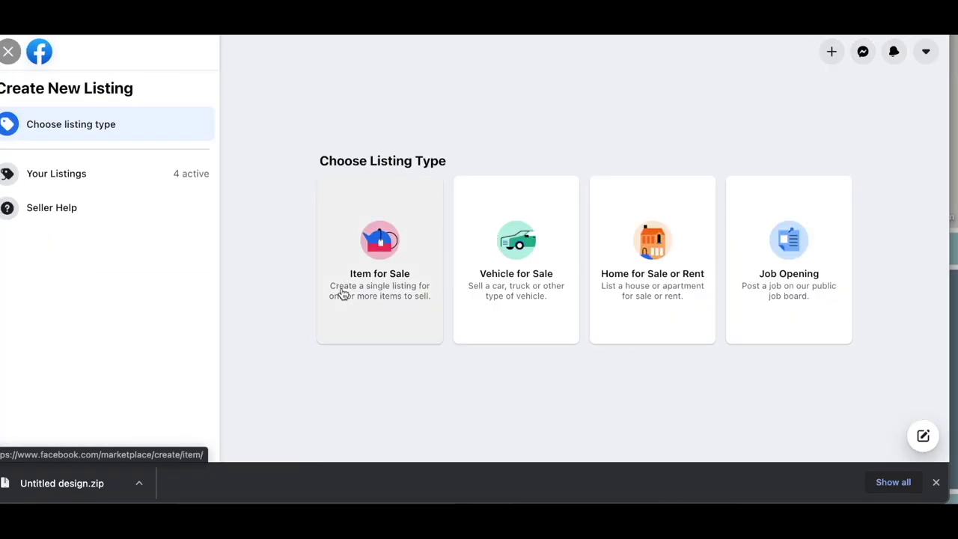
click(381, 255)
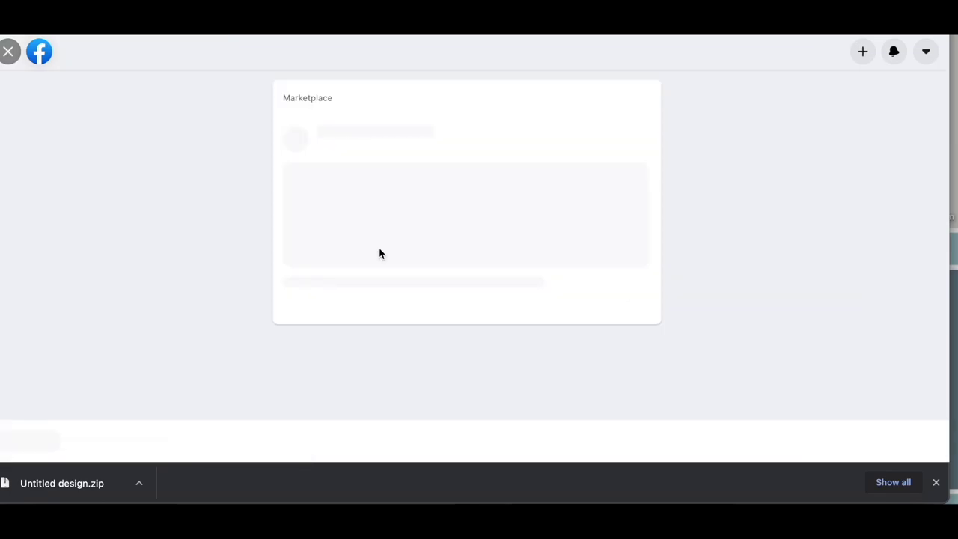
- Cancel the first photo picker, open Untitled design.zip, and reopen the photo picker
click(447, 233)
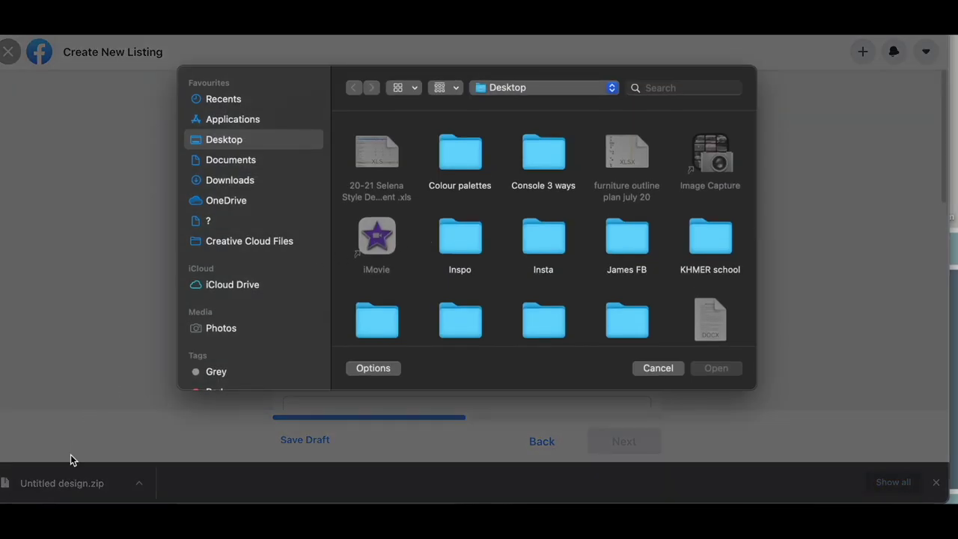
click(660, 370)
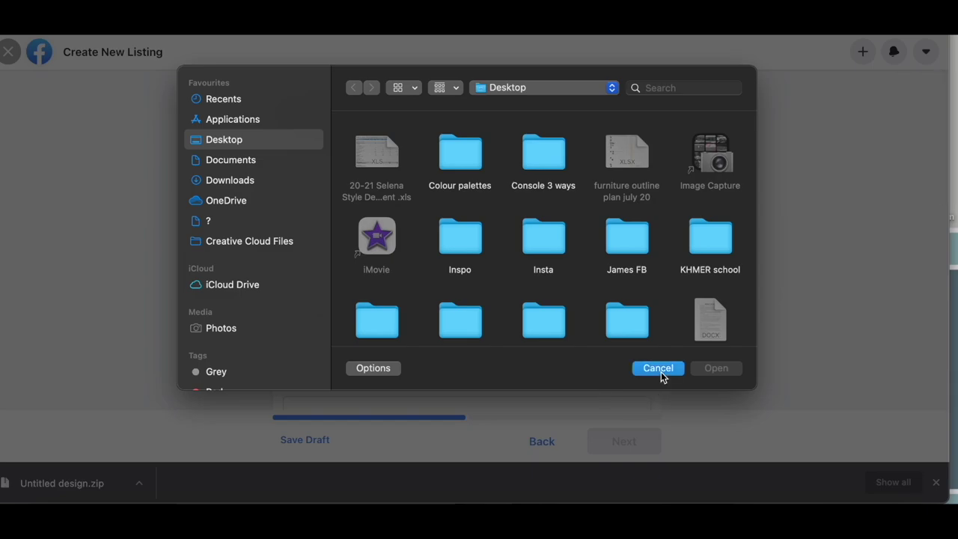
click(69, 487)
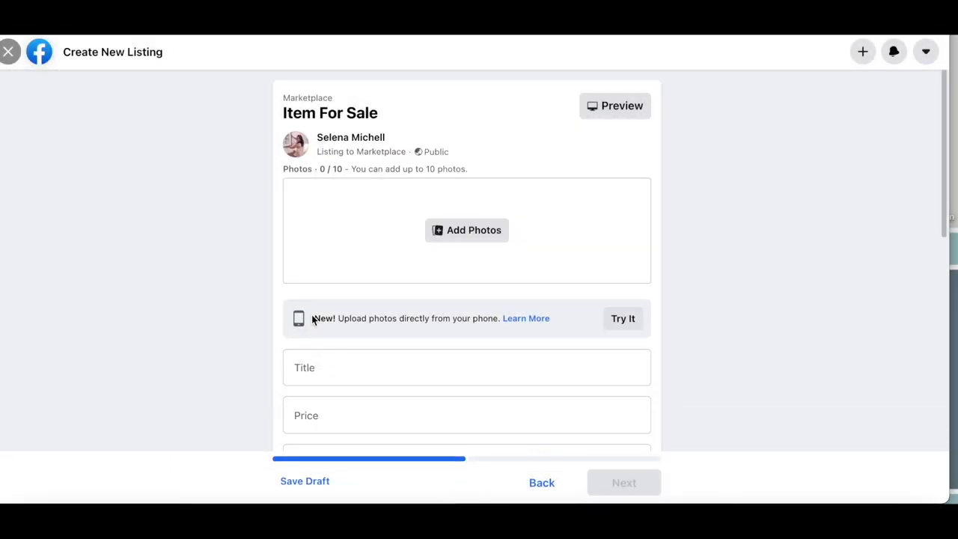
click(471, 230)
- Drag all seven page images from the Untitled design folder into the listing's photos
double_click(463, 86)
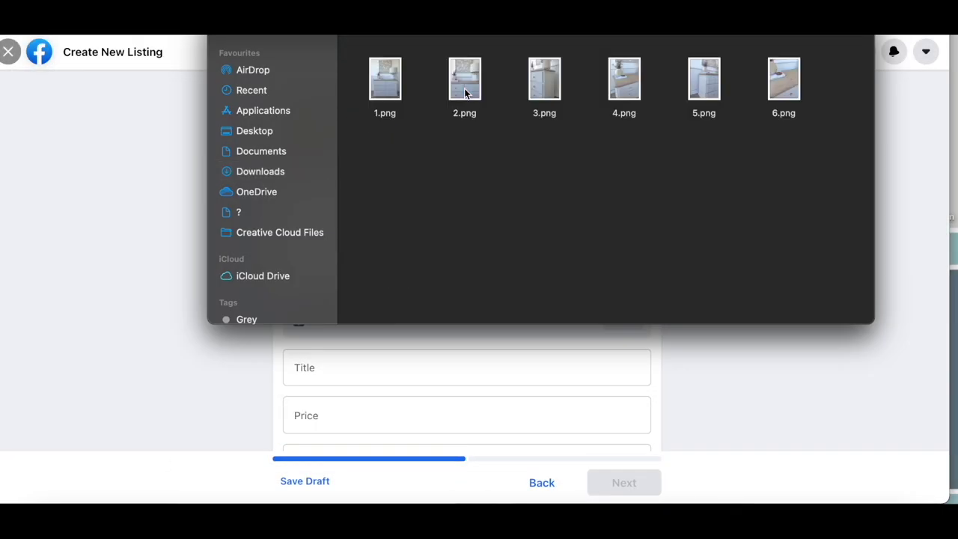
click(365, 35)
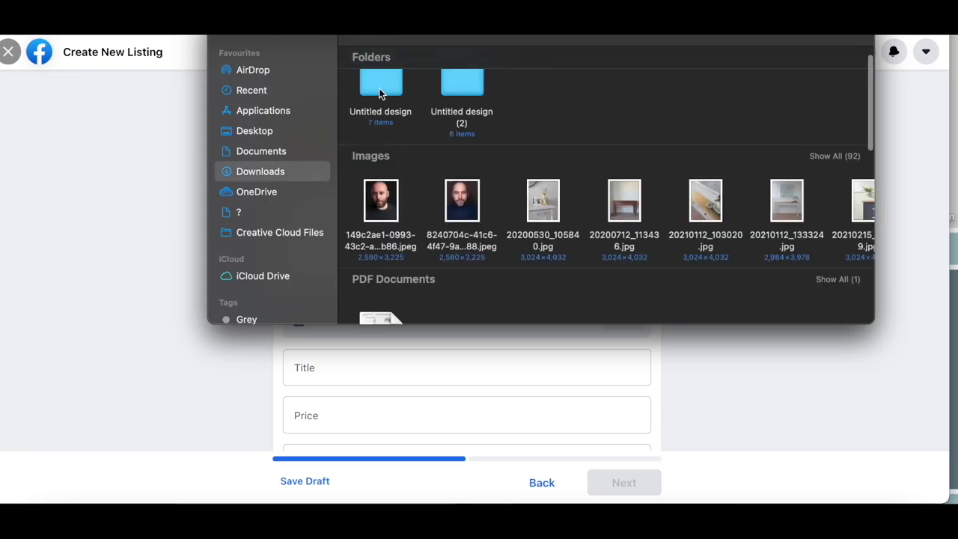
double_click(379, 88)
drag(538, 51, 504, 255)
drag(754, 430, 350, 211)
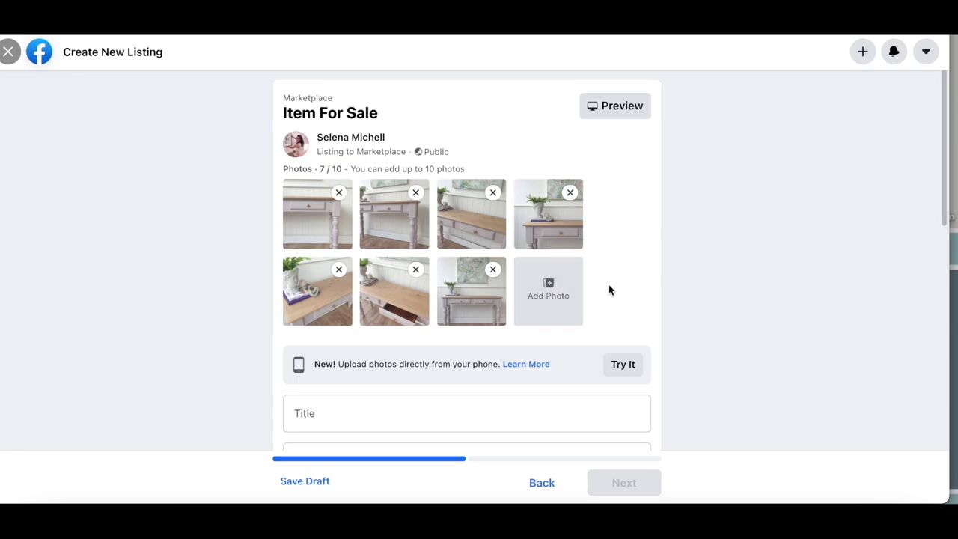
- Reorder the photos: front view to slot five, open-drawer shot to slot six, fourth photo toward the end
drag(471, 292, 561, 249)
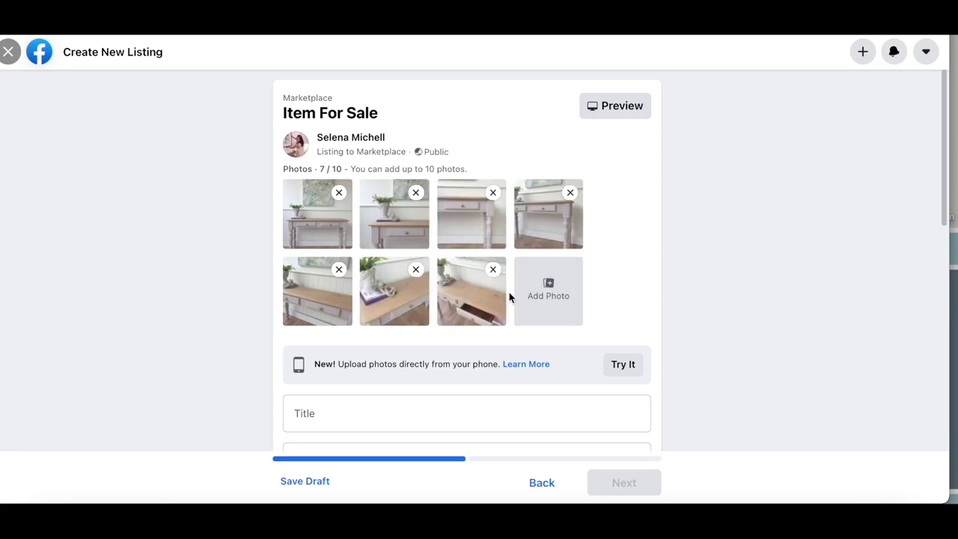
drag(501, 296, 333, 321)
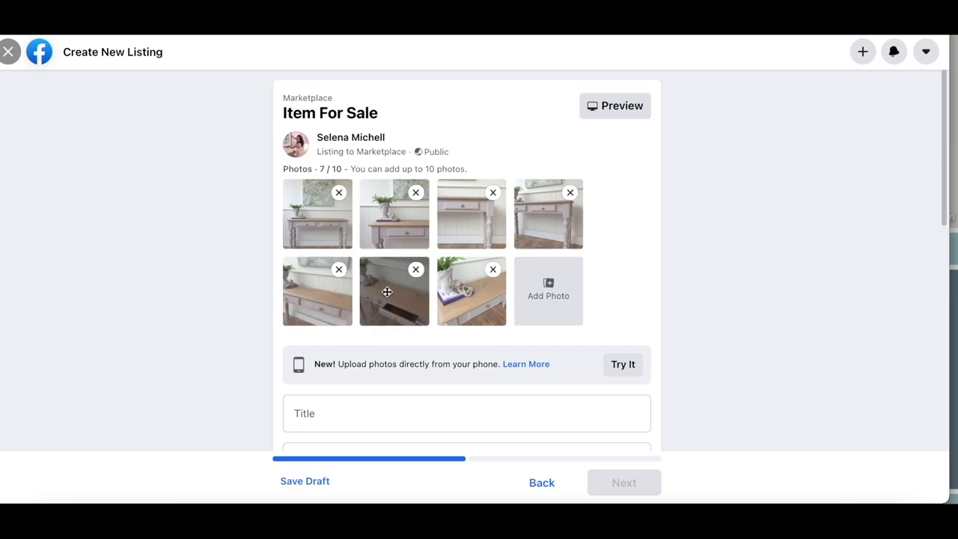
drag(567, 235, 493, 310)
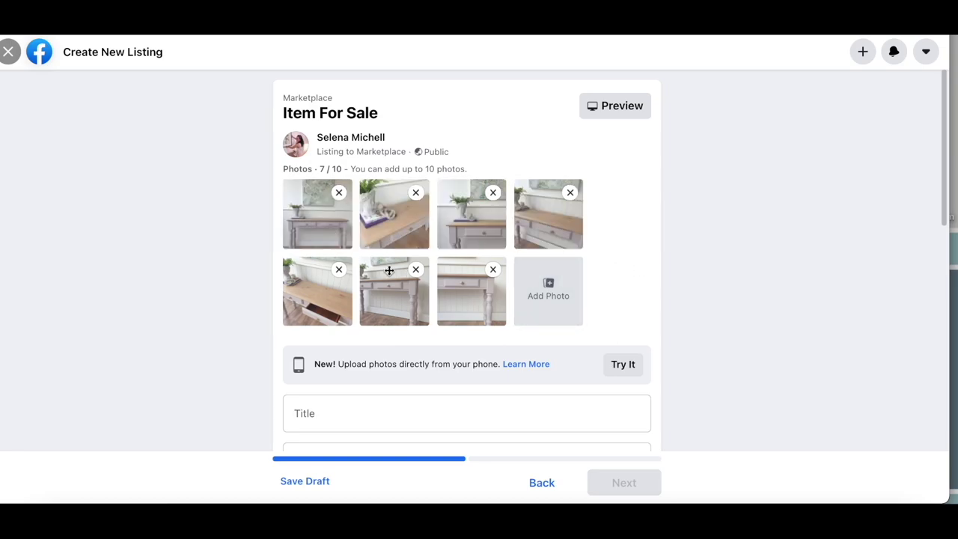
scroll(498, 288, down, 1)
- Enter the title 'Stunning Lilac Spindle Console/ Hall Table with Mother of pearl hardware'
click(448, 338)
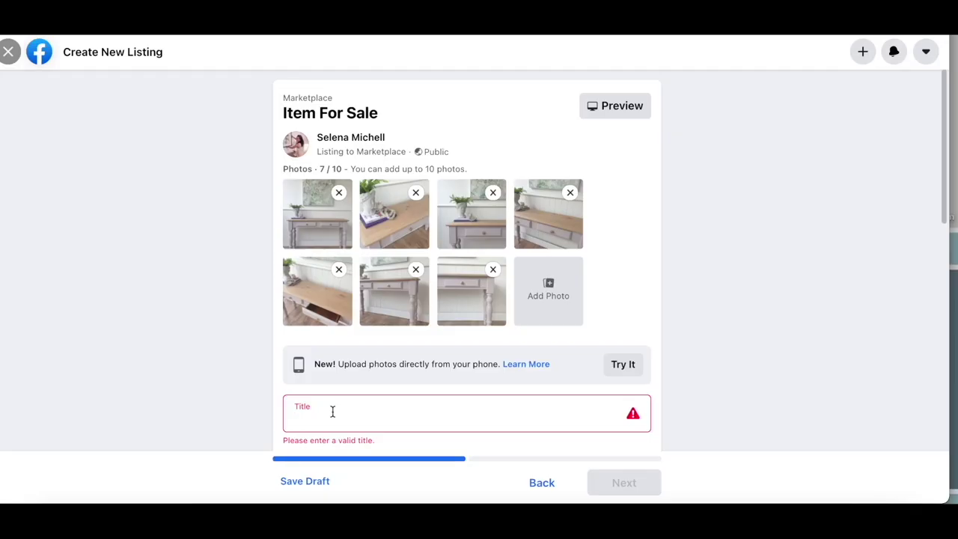
text(Stunning Lilac Spdinl)
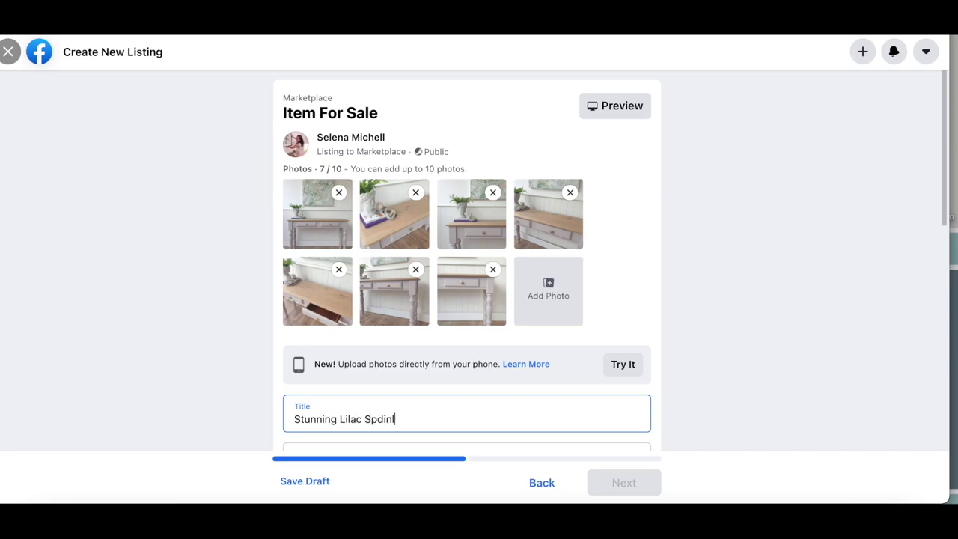
key(BackSpace)
key(BackSpace)
key(BackSpace)
key(BackSpace)
text(indle Console/ Hall Table w)
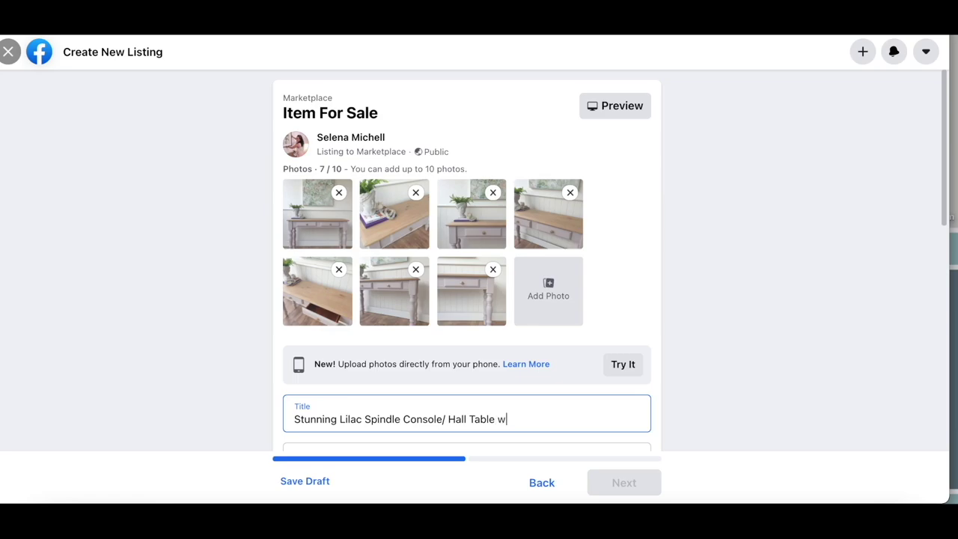
text(ith Mother of pearl)
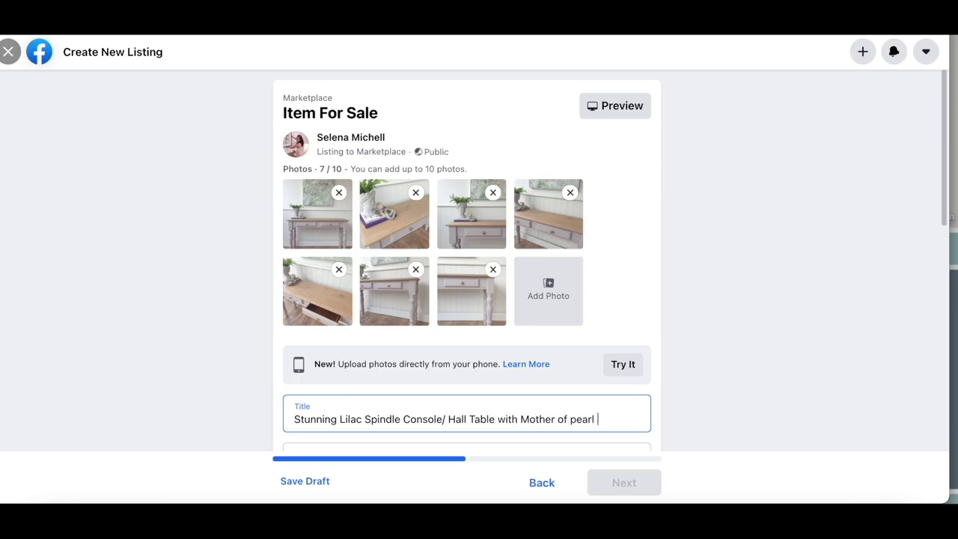
text( hardware)
scroll(479, 261, down, 1)
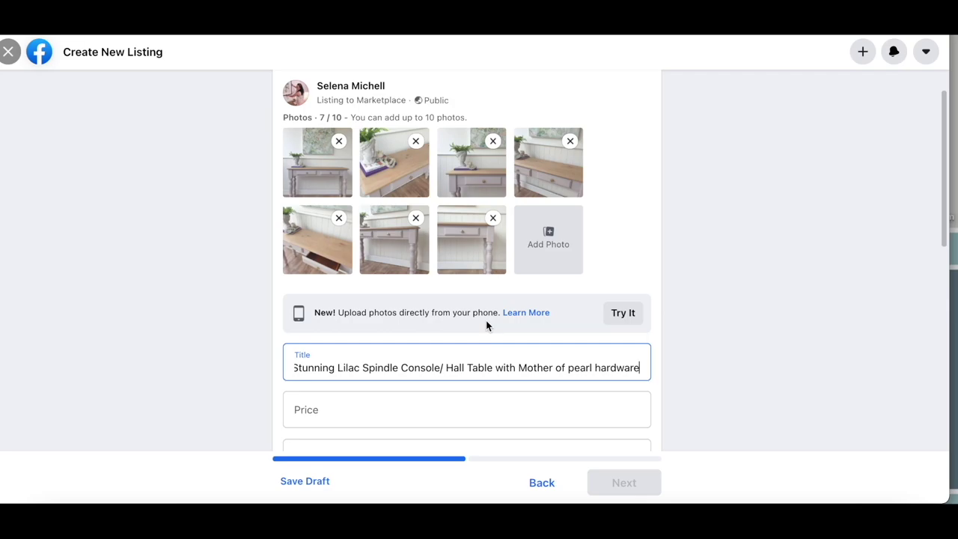
scroll(486, 325, down, 1)
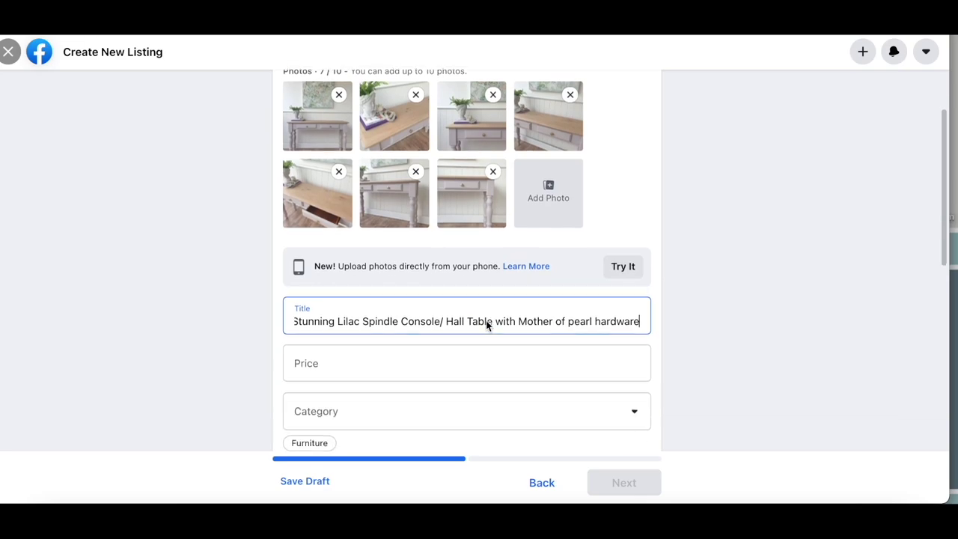
- Enter 370 as the listing's asking price
click(464, 355)
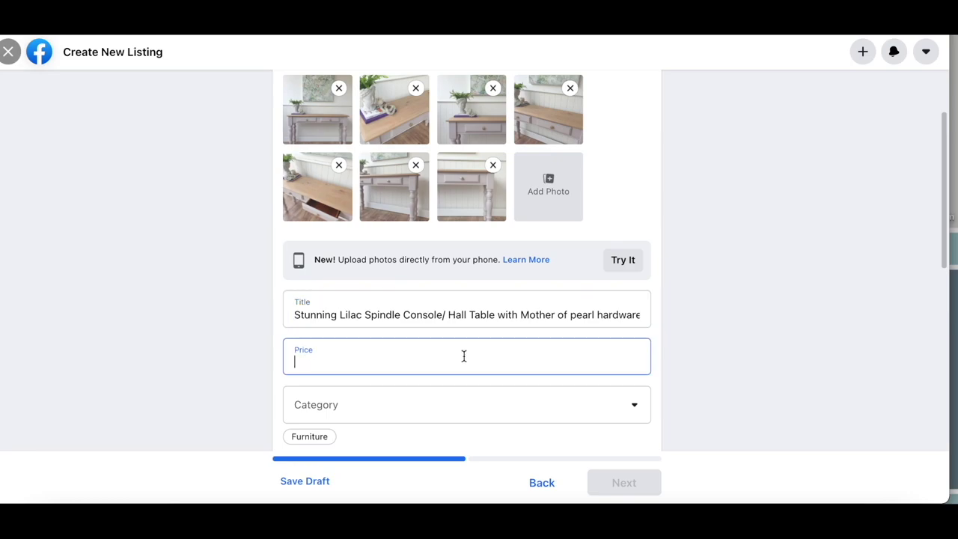
text(370)
scroll(487, 366, down, 1)
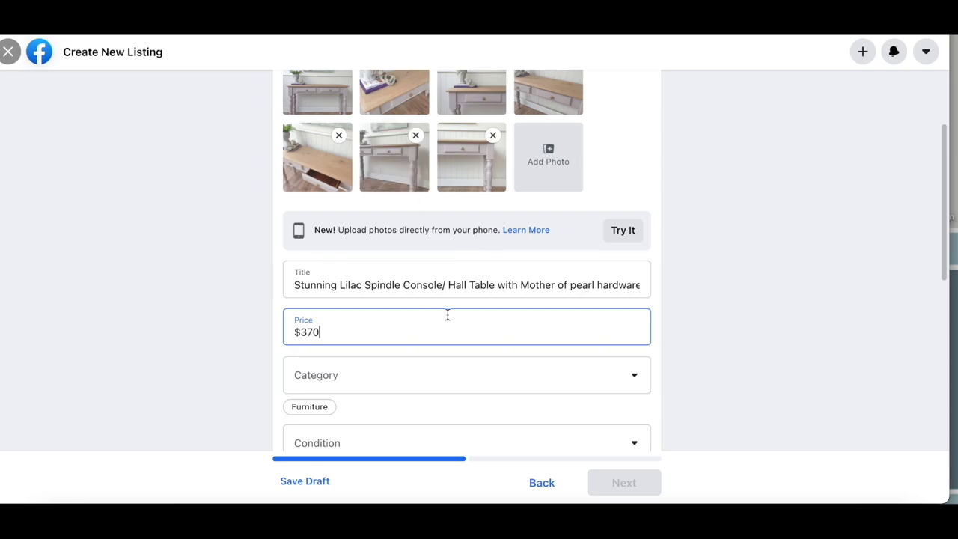
- Set category to Furniture, condition to Used - Like New, and material to Wood
click(463, 375)
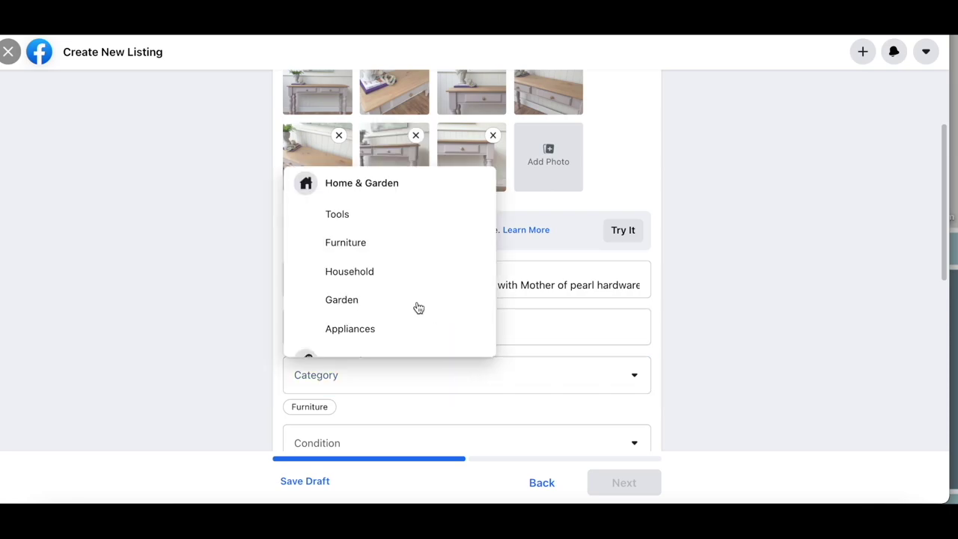
click(379, 245)
scroll(380, 246, down, 3)
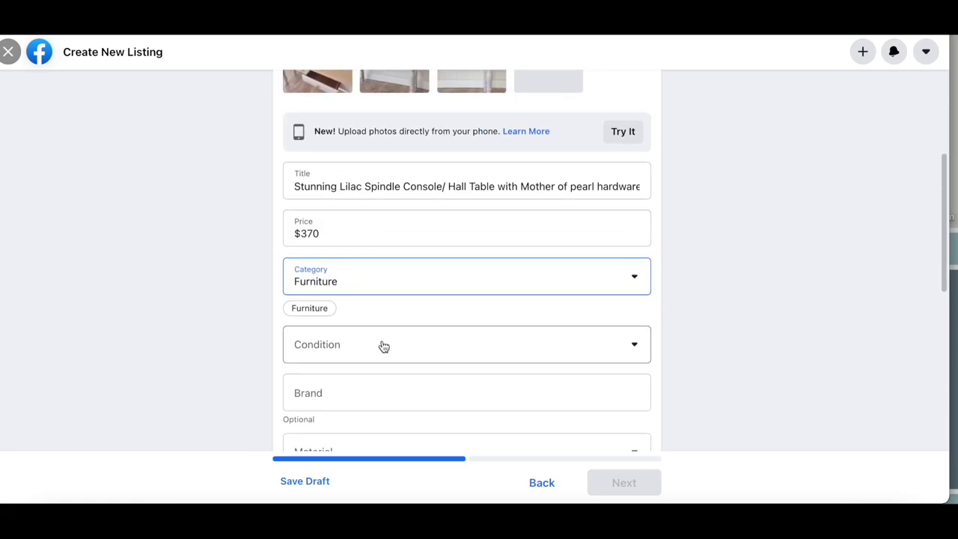
click(383, 346)
scroll(382, 348, down, 2)
click(374, 341)
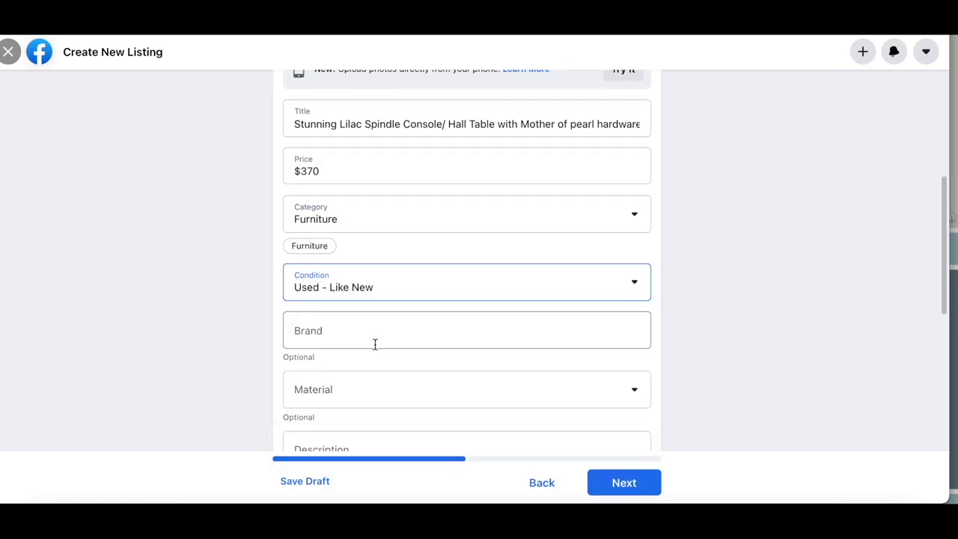
scroll(375, 343, down, 3)
click(421, 289)
click(372, 320)
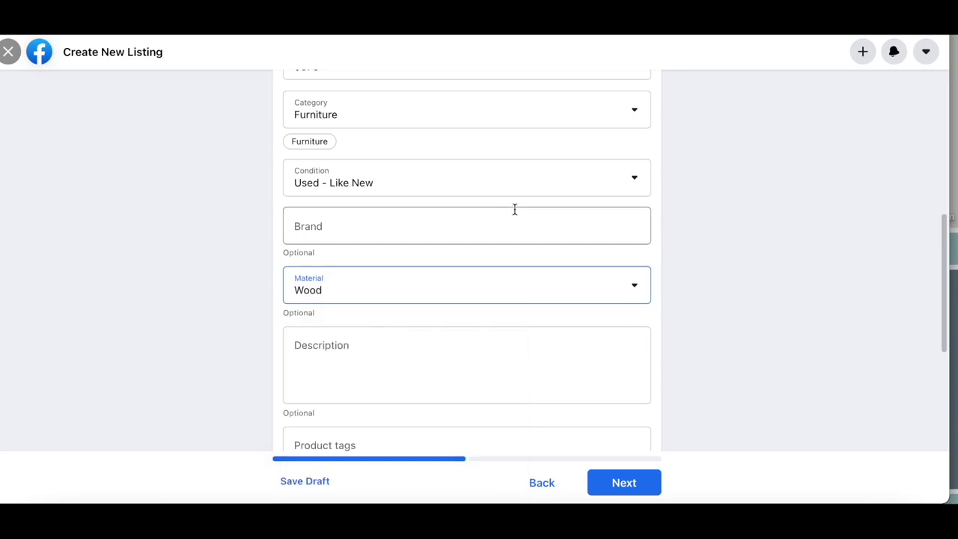
scroll(514, 210, down, 5)
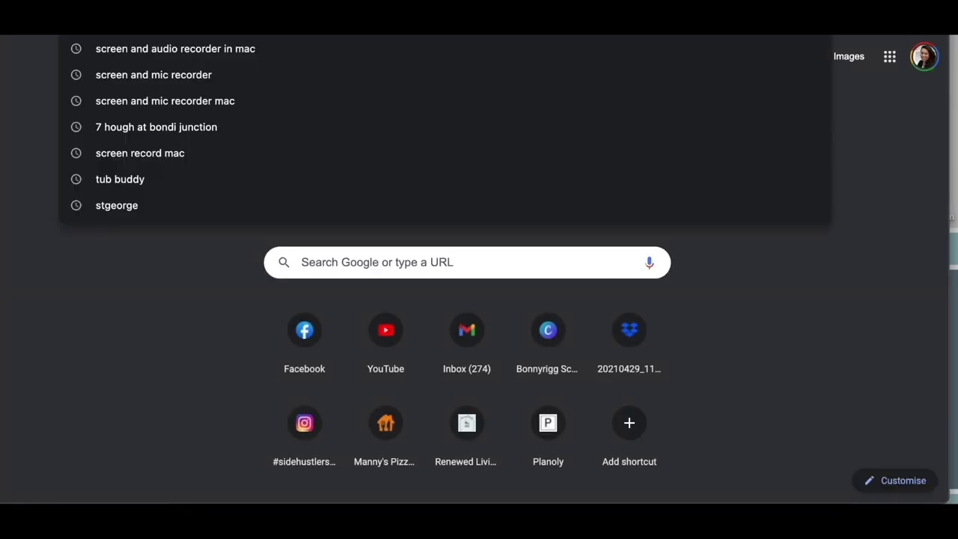
- Open Facebook in a new tab and go to your own Marketplace listings
text(face)
click(214, 180)
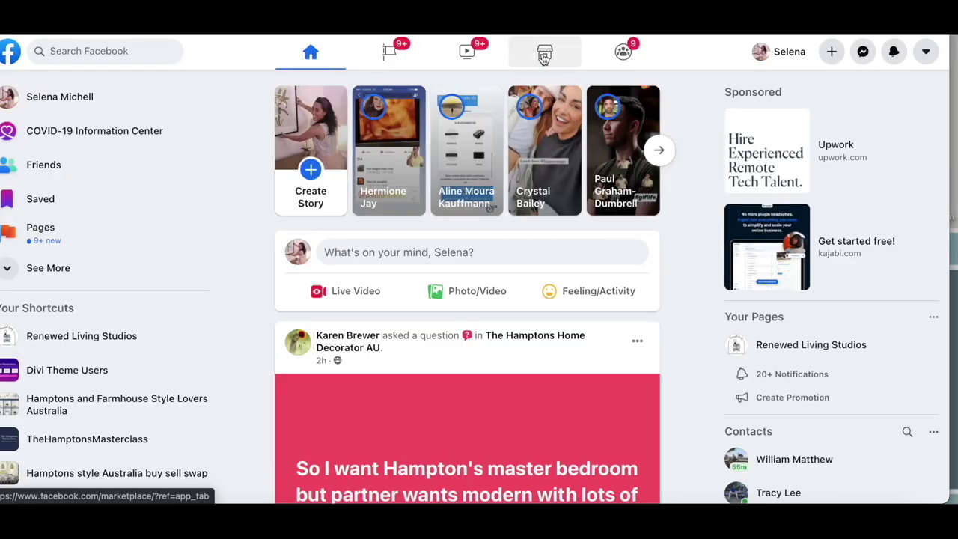
click(544, 56)
click(122, 299)
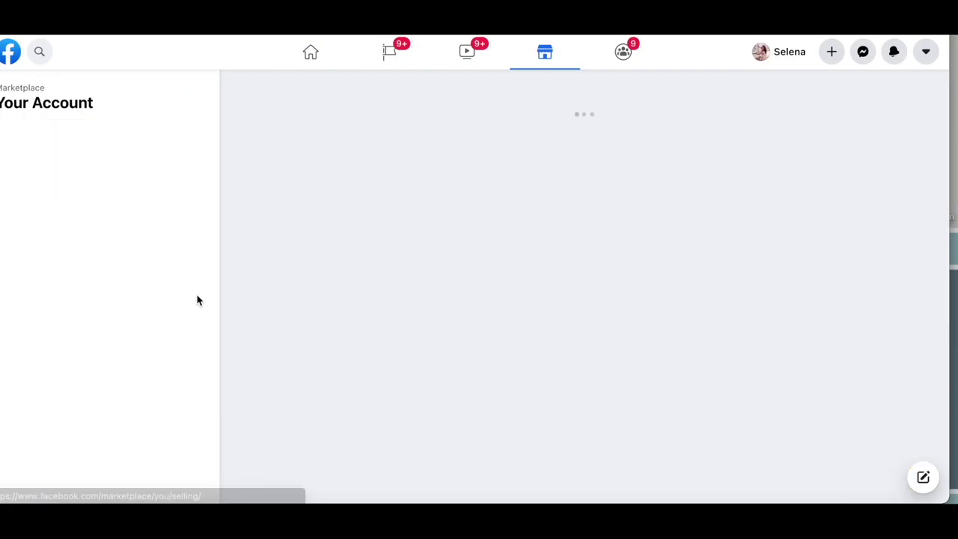
- Open the earlier Hamptons console listing in full and select its description text
scroll(333, 309, down, 3)
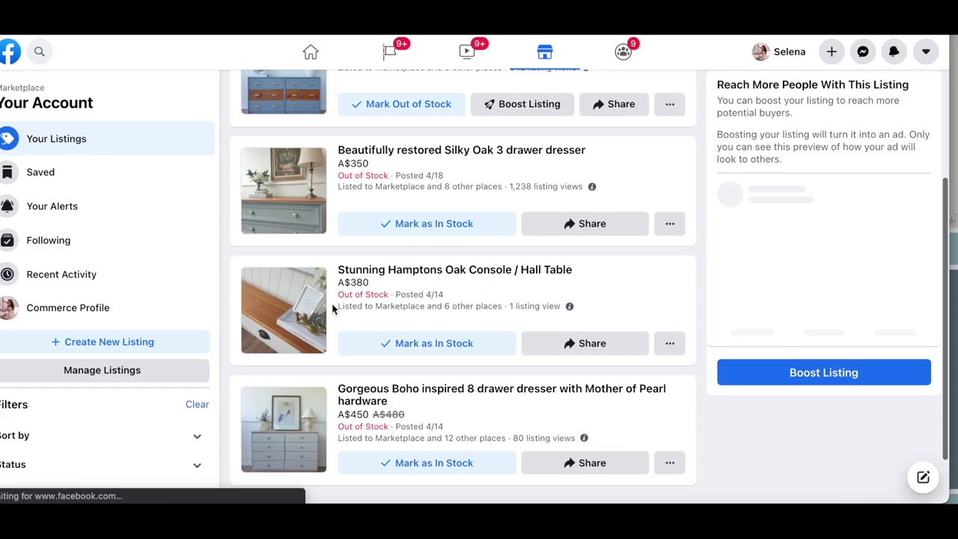
scroll(333, 309, down, 10)
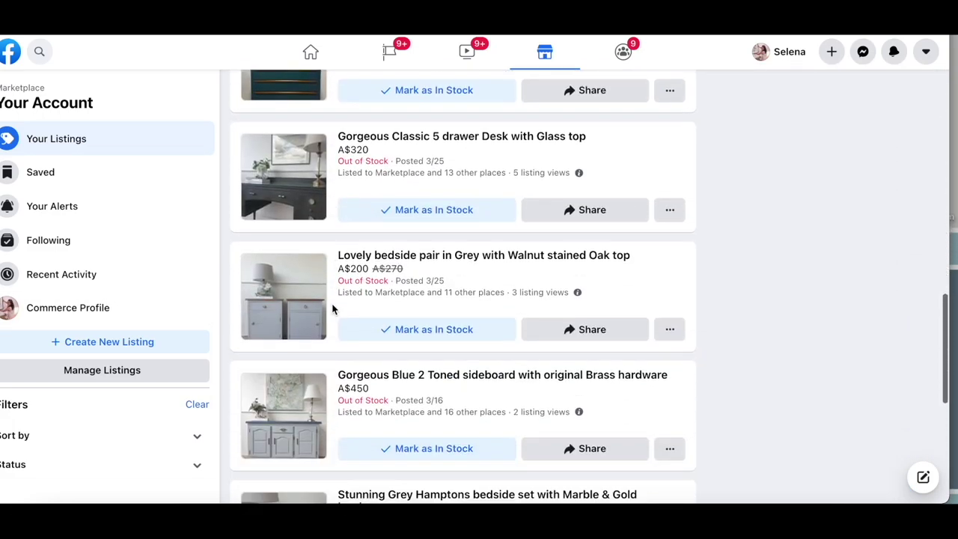
scroll(333, 309, down, 10)
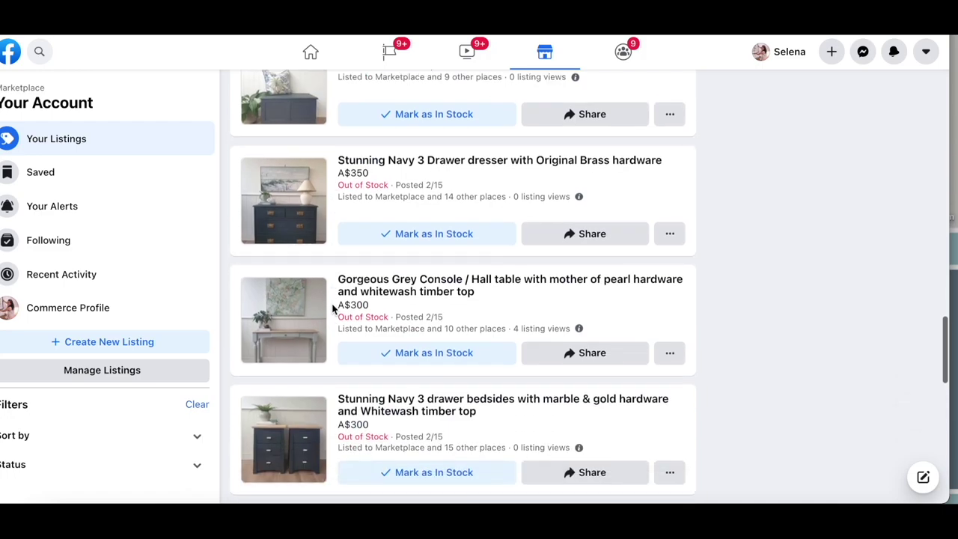
scroll(333, 309, down, 10)
scroll(333, 309, down, 3)
click(418, 191)
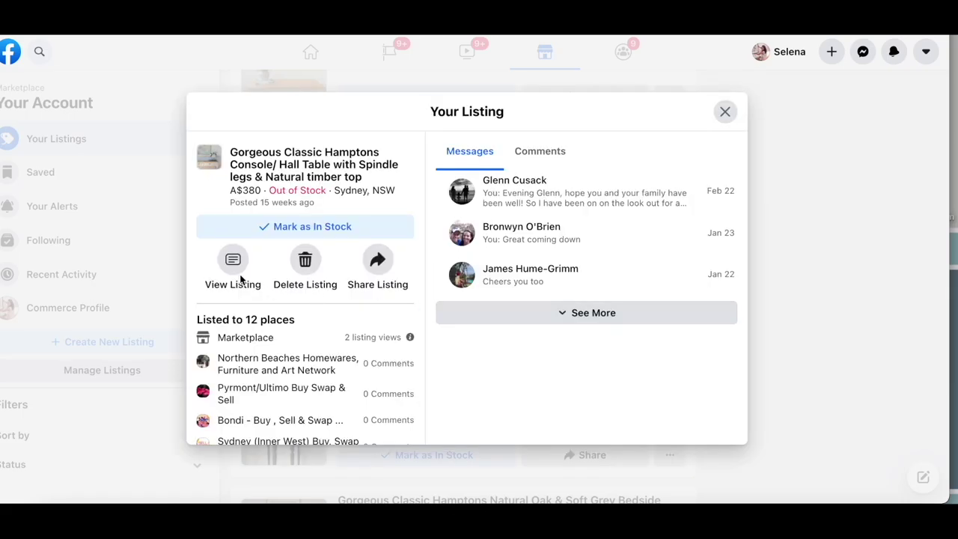
click(233, 263)
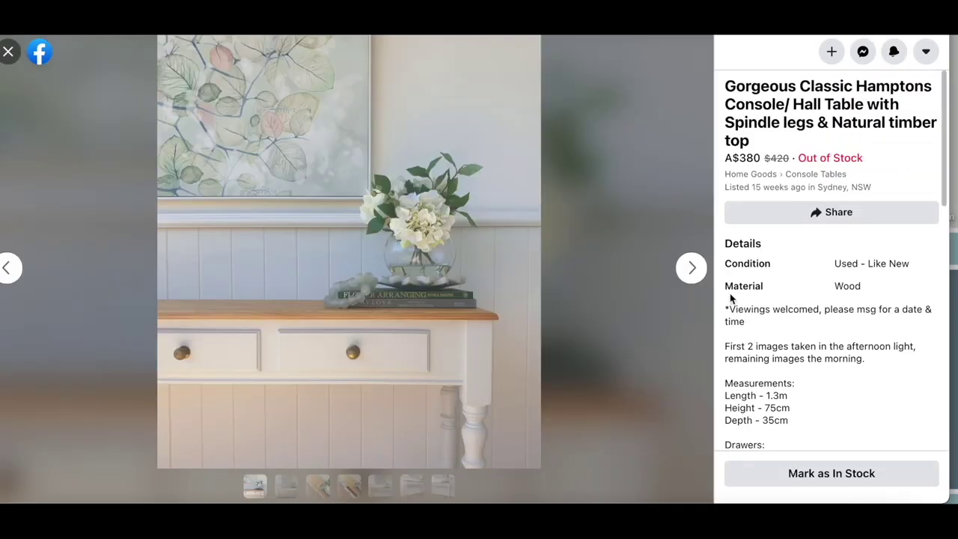
drag(725, 307, 842, 237)
key(ctrl+Tab)
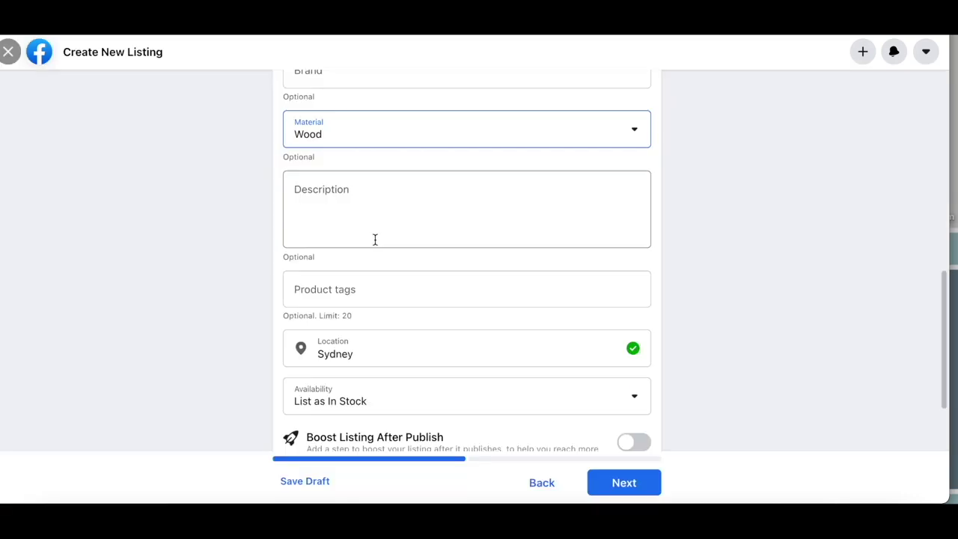
click(364, 202)
text(*Viewings welcomed, please msg for a date & time  First 2 images taken in the afternoon light, remaining images the morning.  Measurements: Length - 1.3m Height - 75cm Depth - 35cm  Drawers: Length - 27cm Depth - 24cm Height - 5cm  This Gorgeous 3 drawer console table has been lovingly refinished in a lovely soft white by FusionMineral Paint called 'Lamp White'.  This white has a grey undertone. Depending on your lighting conditions the brightness of the white or slight grey will showcase more, first 2 afternoon images show a brighter white. All other images taken in the morning, slightly more grey.  Finished off with original hardware and  warmth of the natural for that classic Hamptons look.  This console would make the perfect statement for your entry. Paired with a mirror above or an artwork and you have a special piece to welcome you home!  Finished with hemp oil on the top surface for protection.  This is a one off unique piece.  Please note: As this piece is hand painted, brush strokes and minor imperfections may show.  Accessories are for styling purposes and not included in the sale price.  Pick Up Pyrmont. Delivery can be arranged, please msg for a quote.)
scroll(367, 195, up, 5)
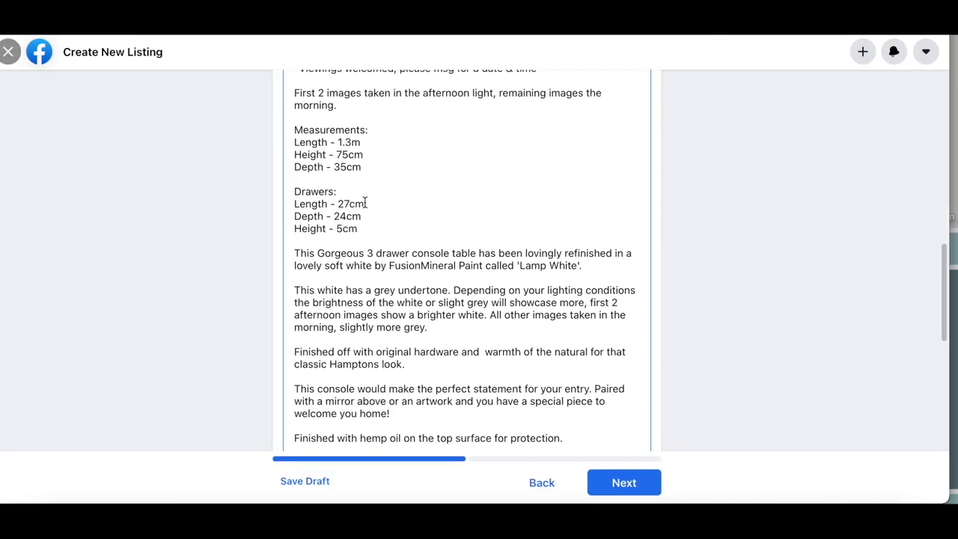
scroll(369, 188, up, 1)
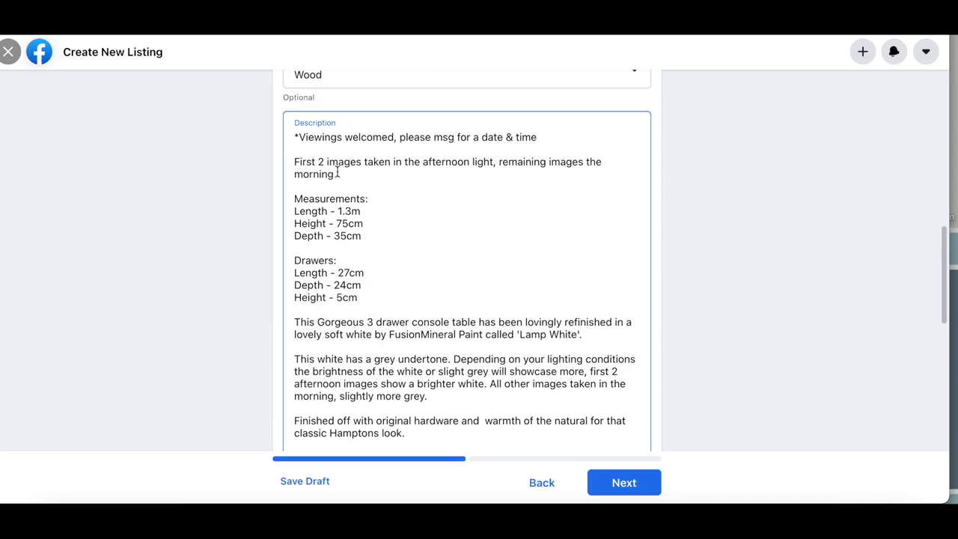
drag(339, 174, 291, 163)
key(BackSpace)
key(BackSpace)
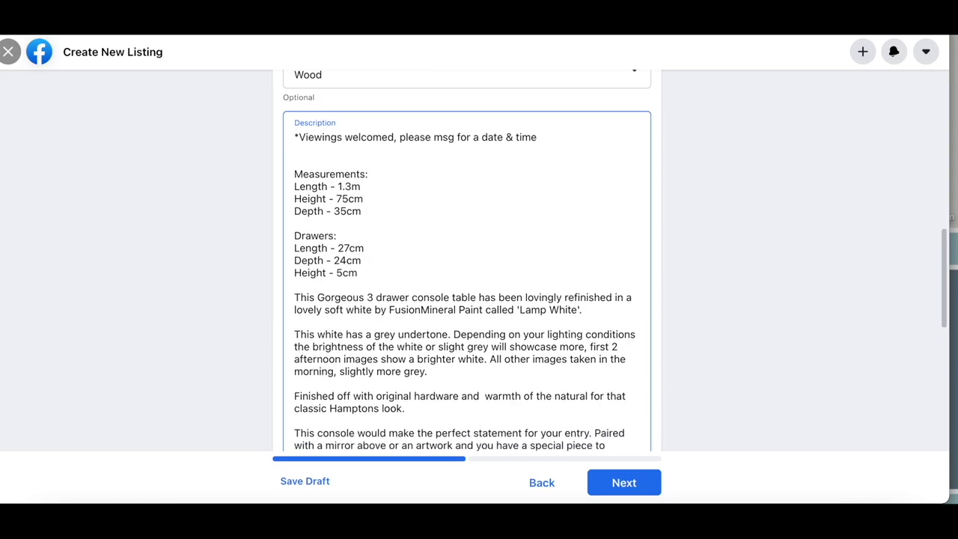
scroll(365, 290, down, 2)
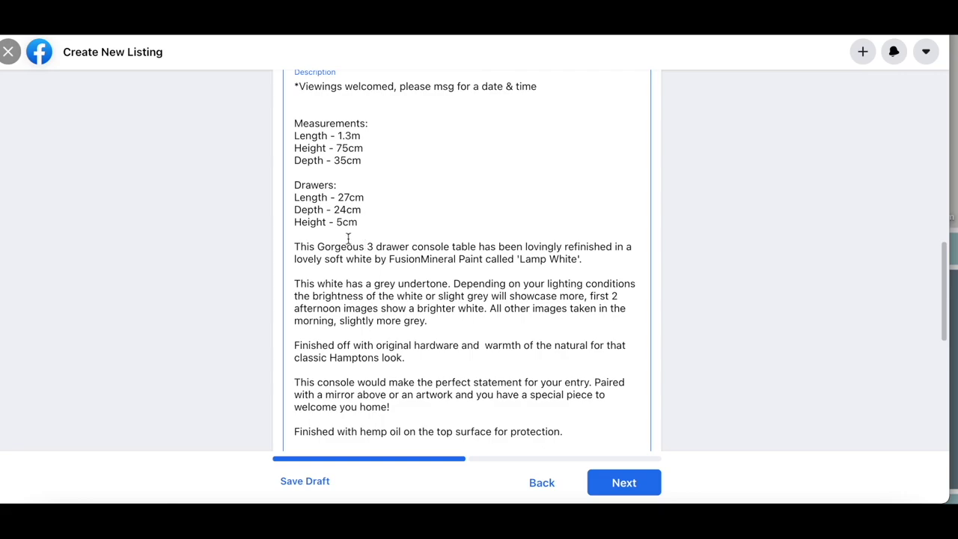
drag(319, 247, 379, 247)
text(St)
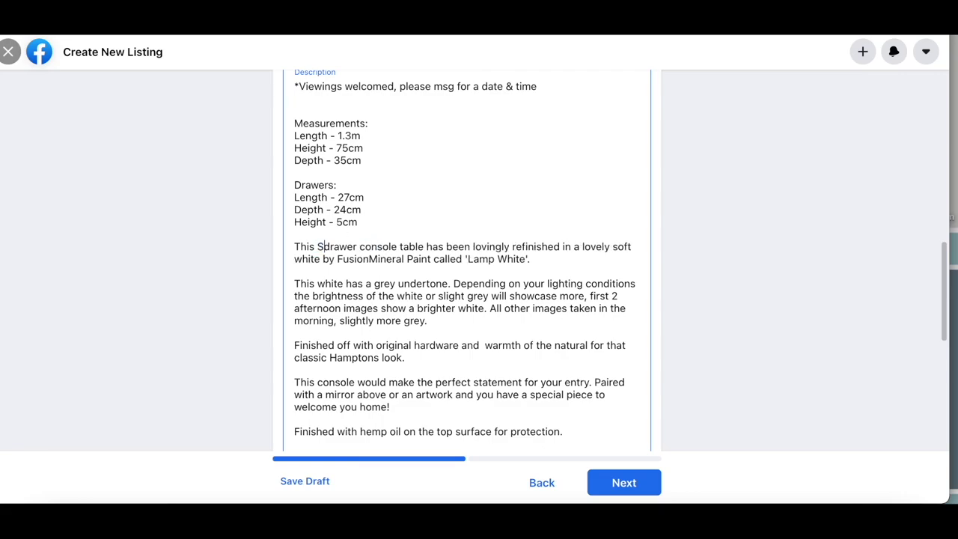
text(unning 2)
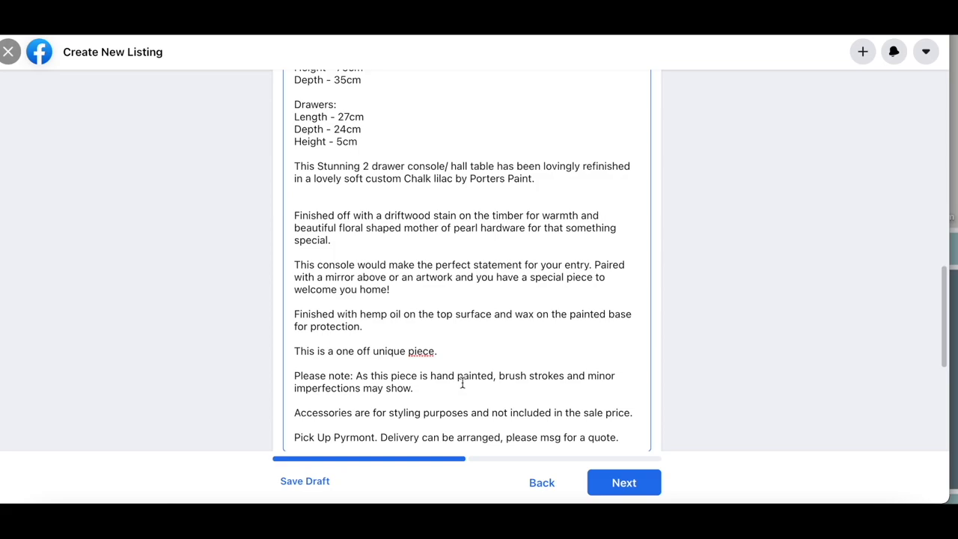
scroll(462, 381, down, 1)
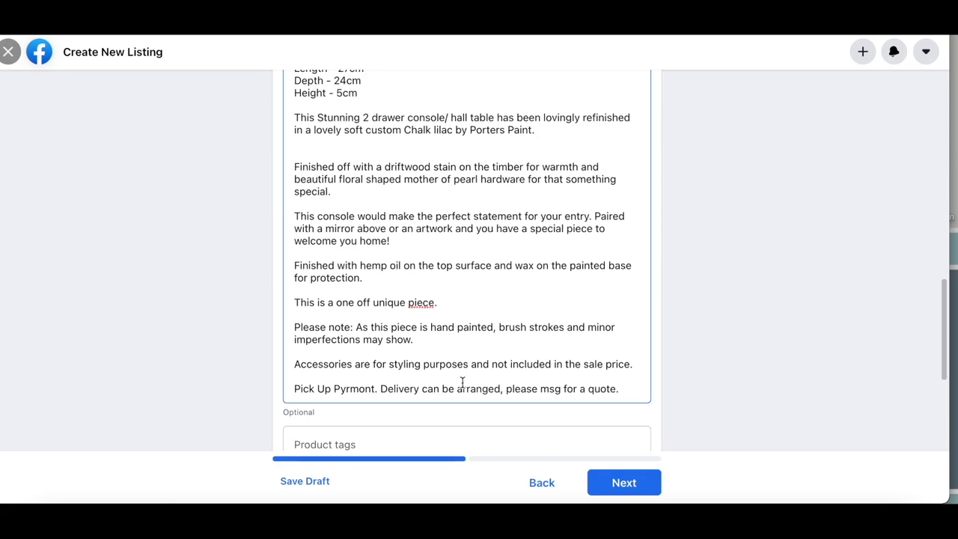
scroll(461, 381, up, 5)
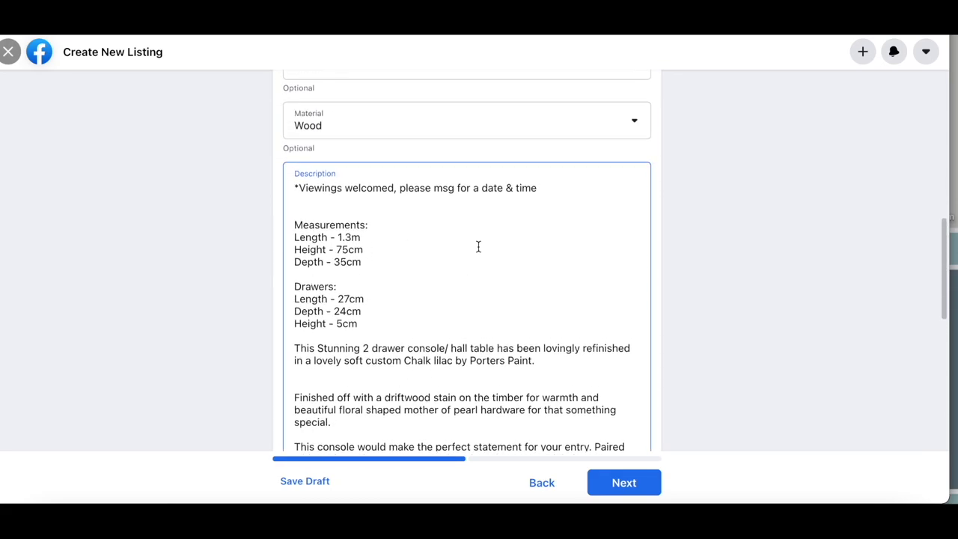
scroll(478, 246, down, 5)
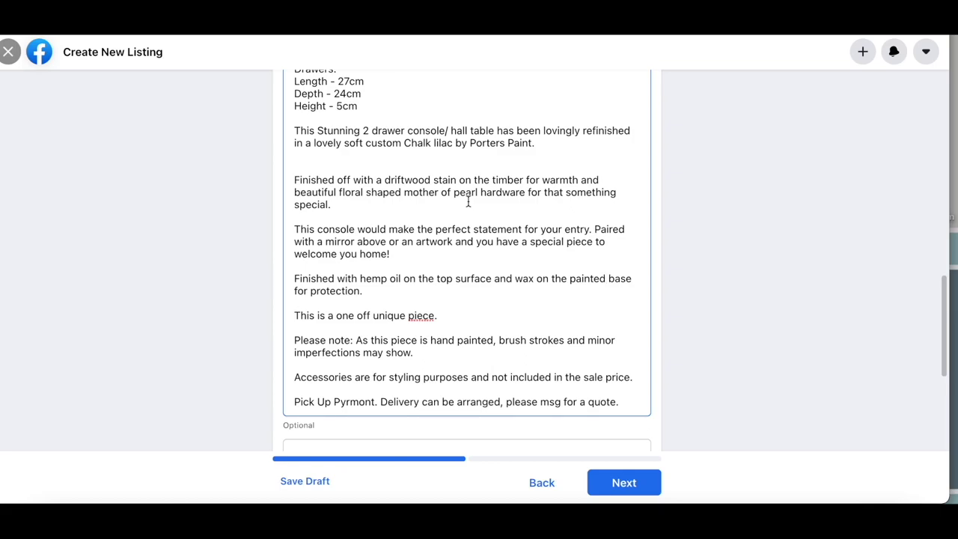
scroll(467, 200, down, 1)
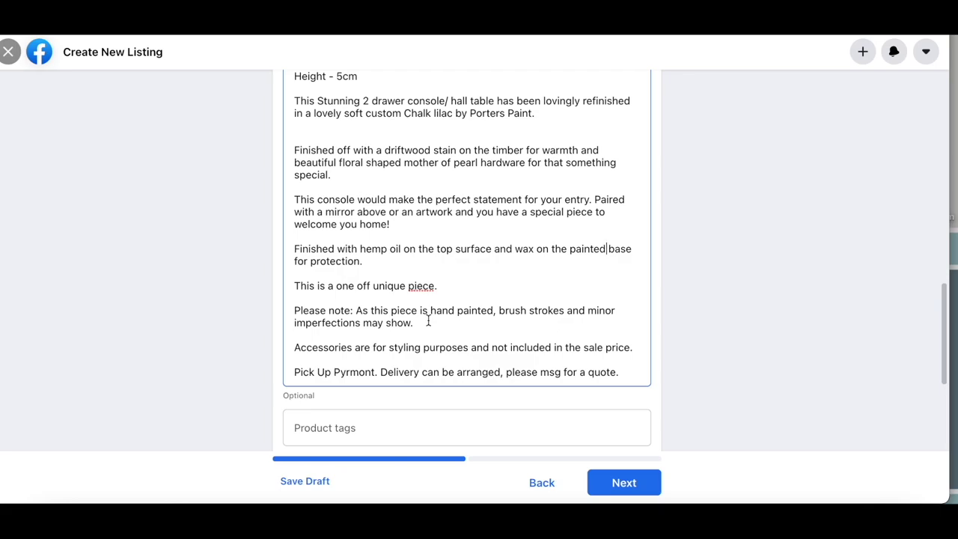
scroll(428, 319, down, 1)
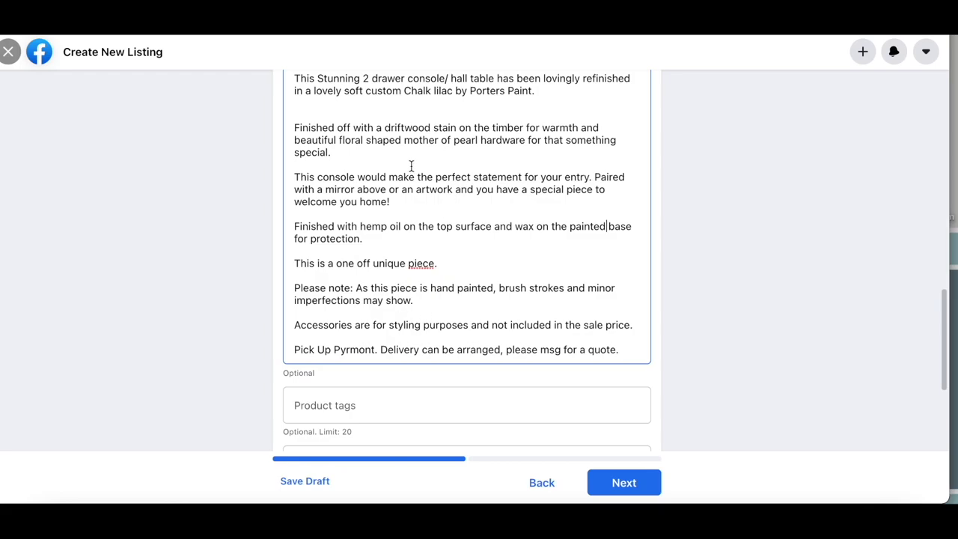
scroll(464, 199, down, 3)
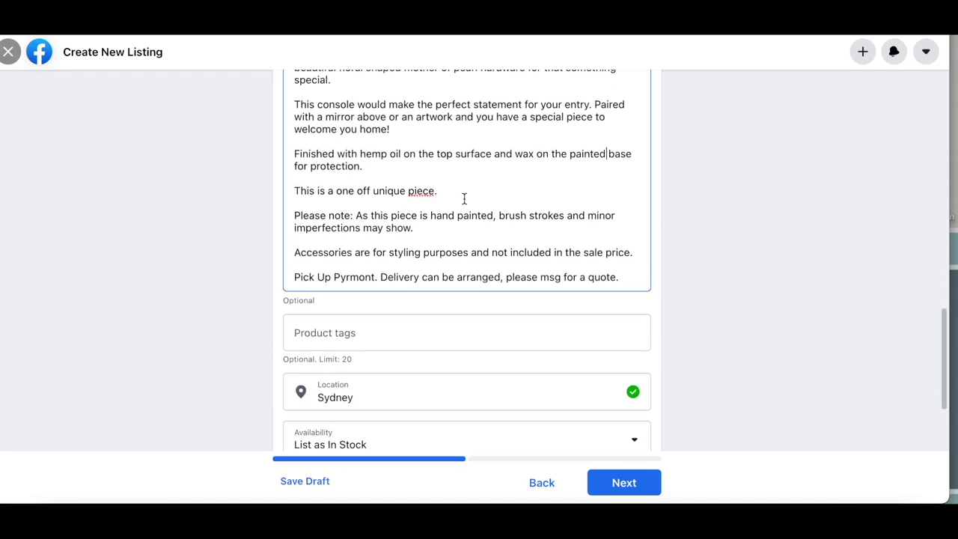
scroll(464, 199, down, 1)
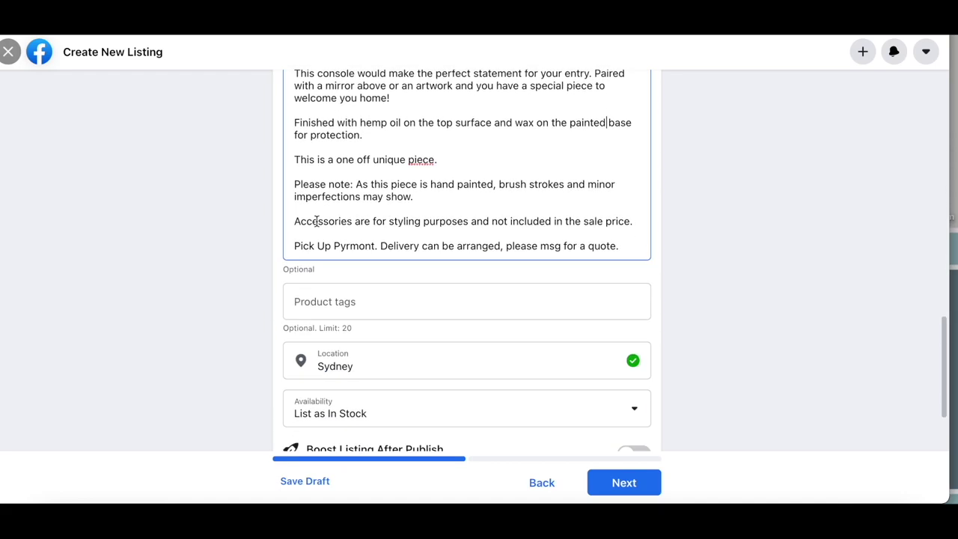
scroll(316, 221, down, 1)
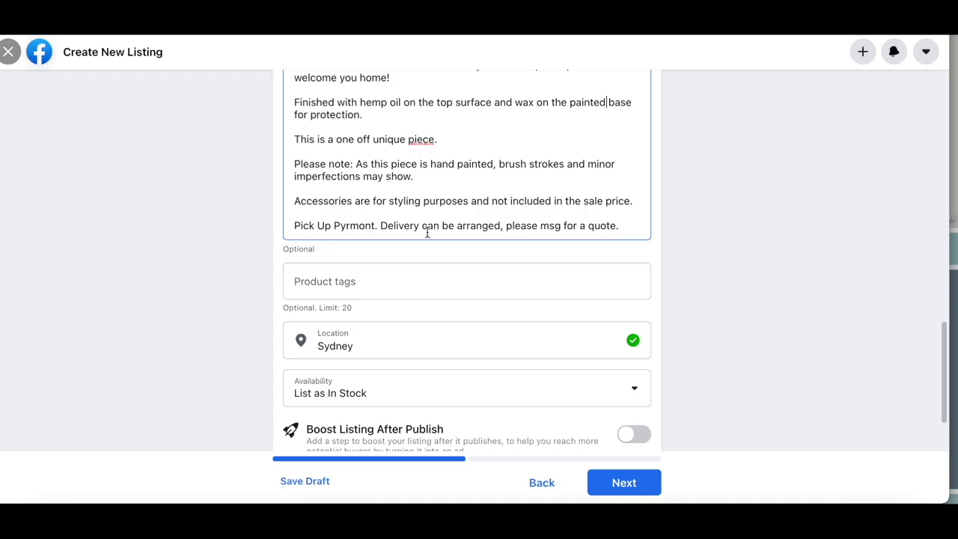
scroll(427, 230, down, 1)
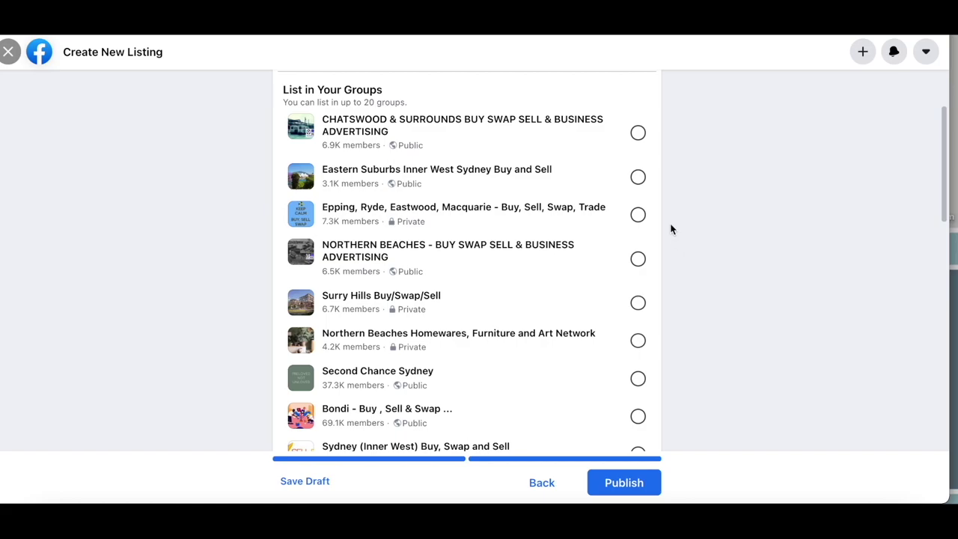
- Tick the CHATSWOOD, Epping/Ryde/Eastwood/Macquarie, Northern Beaches, Surry Hills and Northern Beaches Homewares groups
click(638, 135)
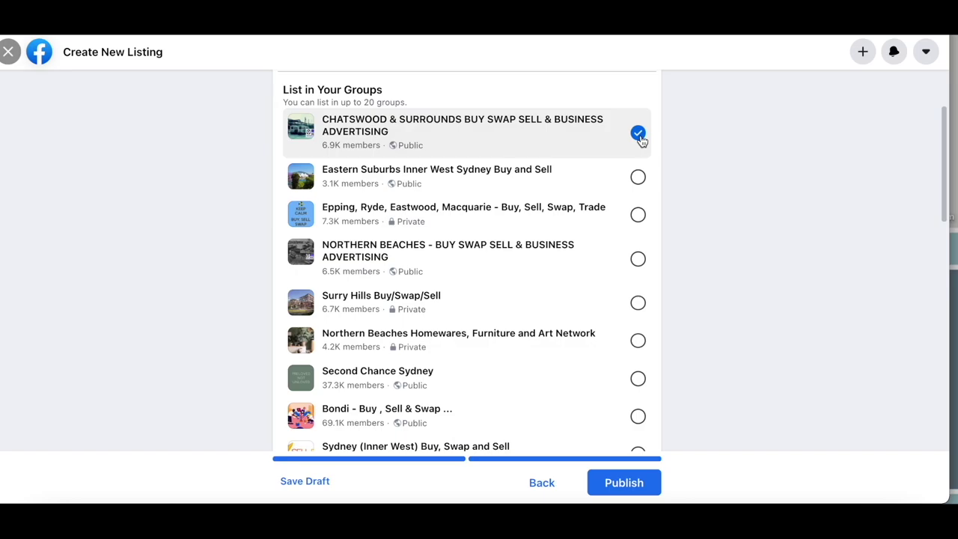
click(638, 215)
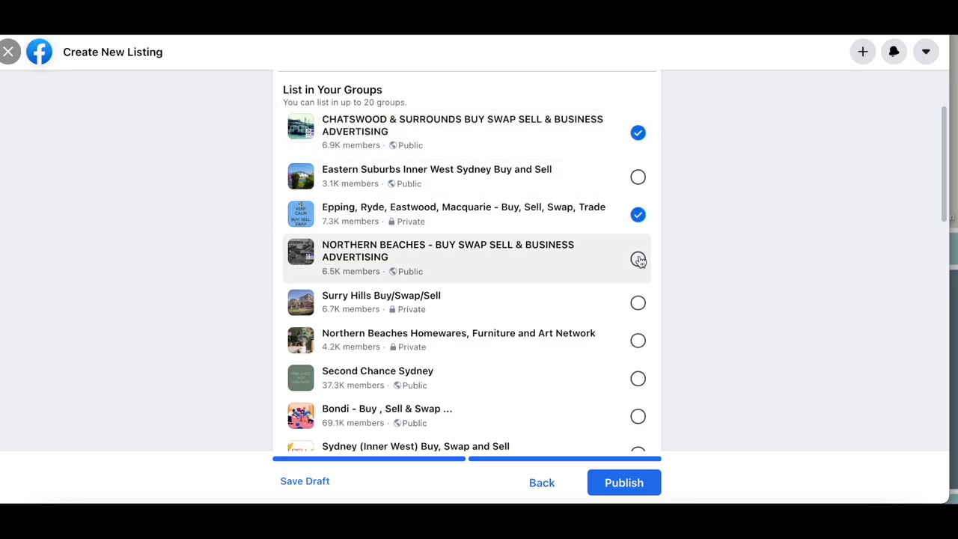
click(638, 258)
click(638, 303)
scroll(637, 303, down, 1)
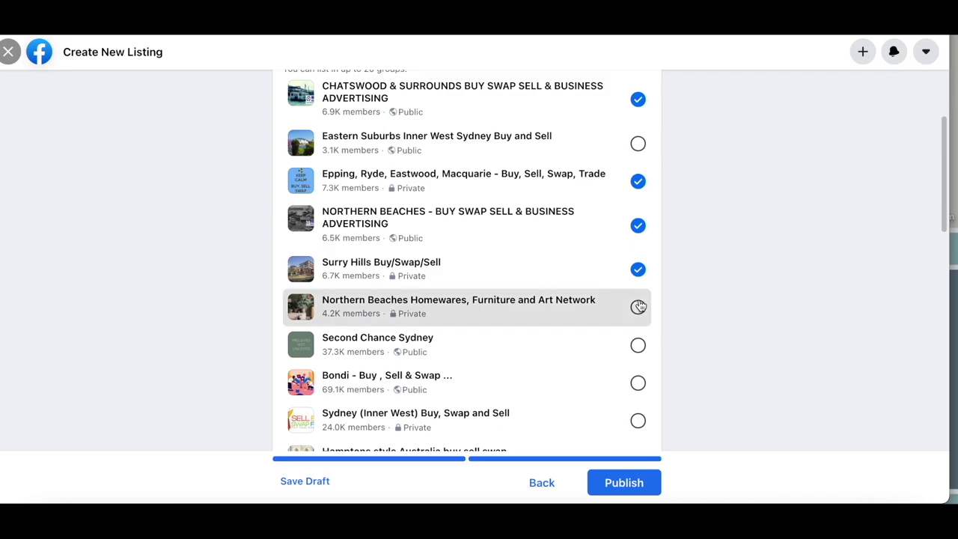
click(637, 307)
- Also tick Sydney (Inner West), Homewares & Furniture Sydney, Pyrmont/Ultimo and Eastern Suburbs groups
scroll(637, 341, down, 1)
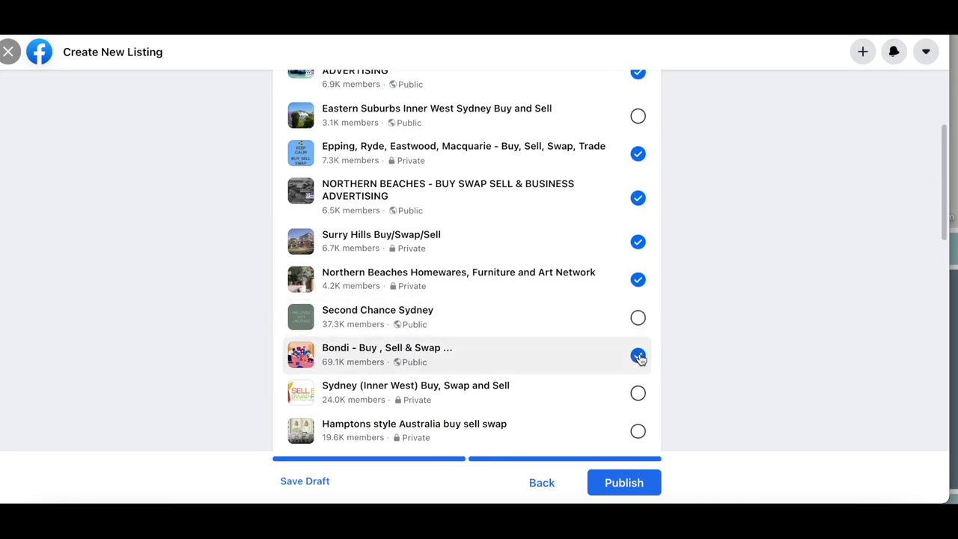
scroll(639, 357, down, 3)
click(637, 305)
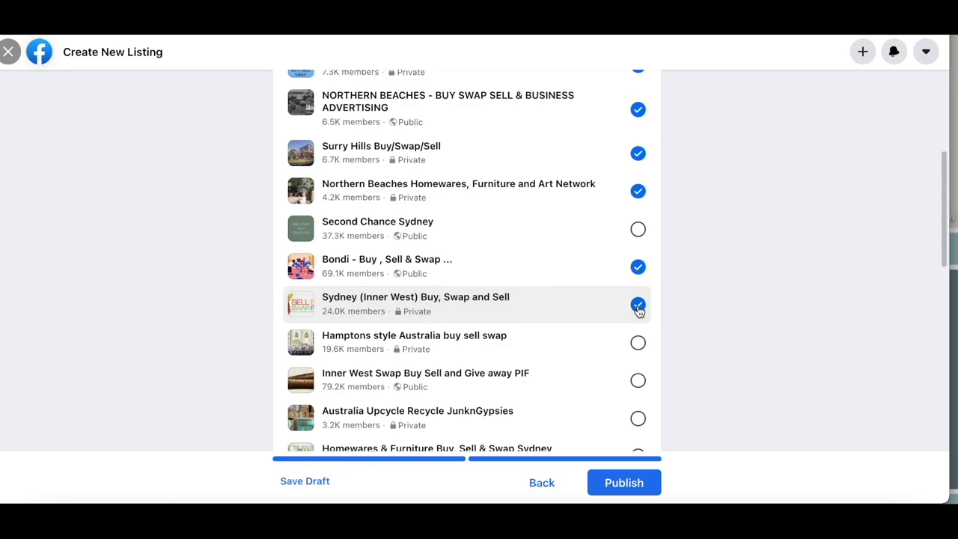
scroll(637, 315, down, 2)
scroll(637, 310, down, 1)
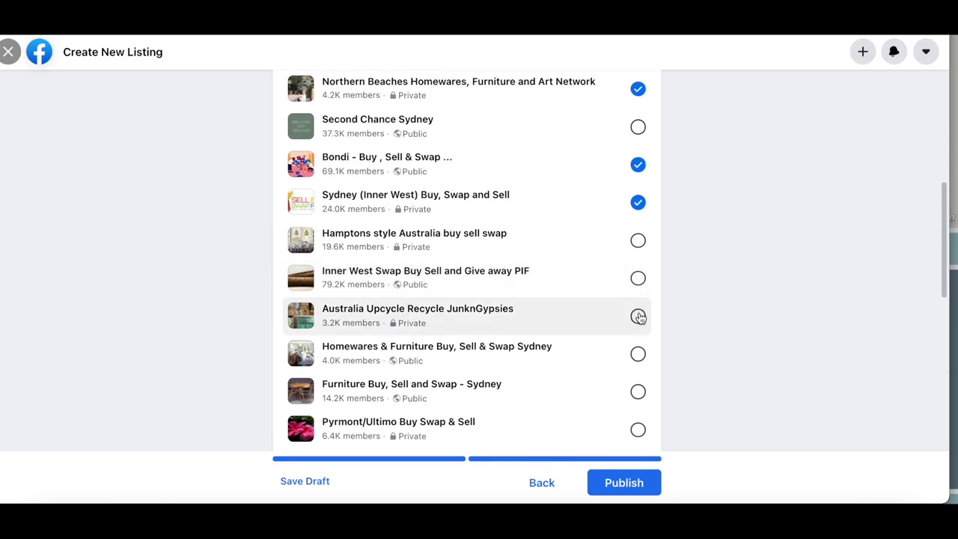
scroll(637, 330, down, 1)
click(637, 338)
scroll(638, 340, down, 1)
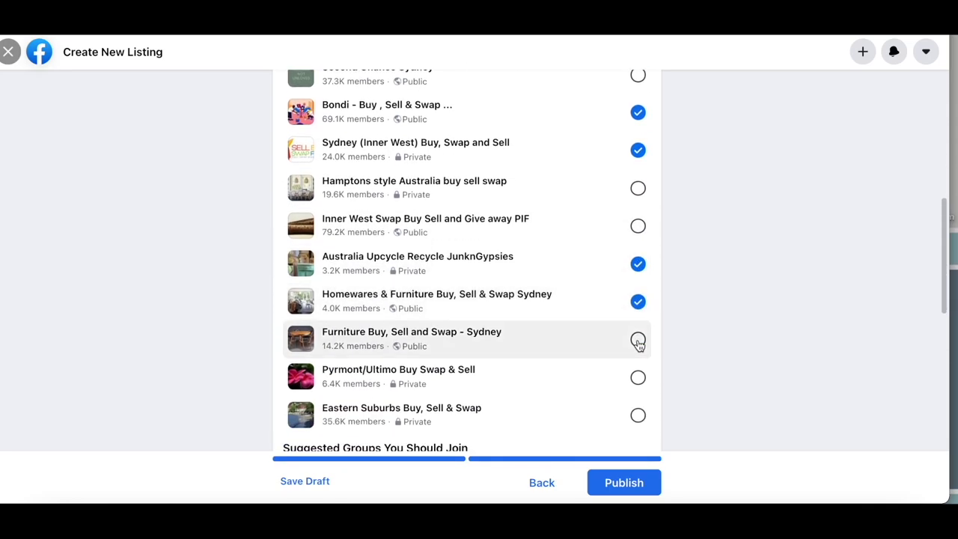
click(638, 378)
click(637, 414)
- Publish the listing to Marketplace and the selected groups
scroll(677, 365, down, 1)
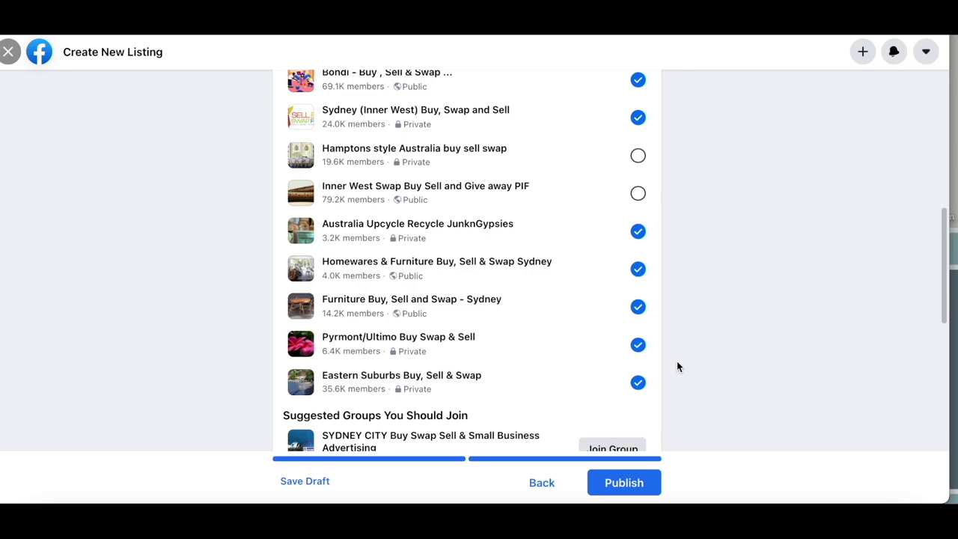
scroll(676, 366, up, 5)
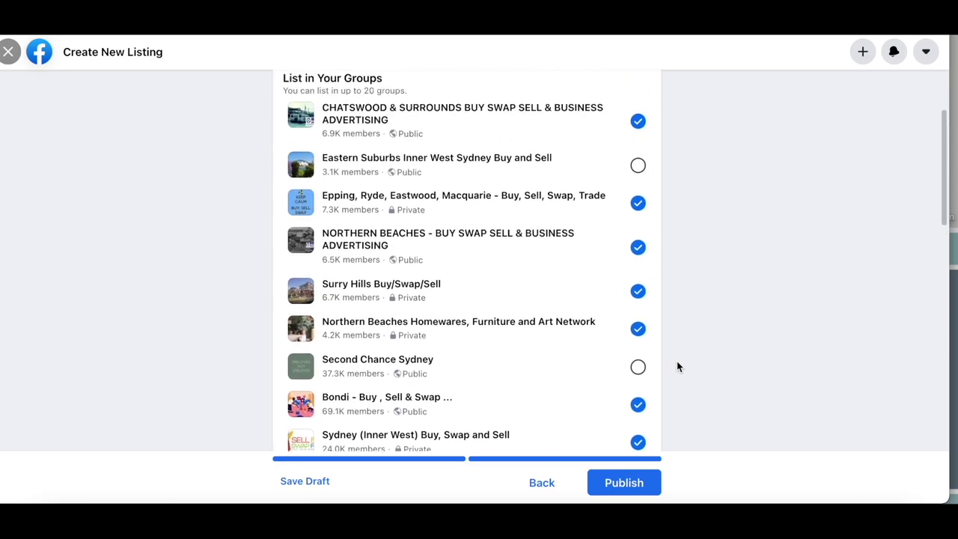
scroll(677, 366, down, 8)
click(619, 482)
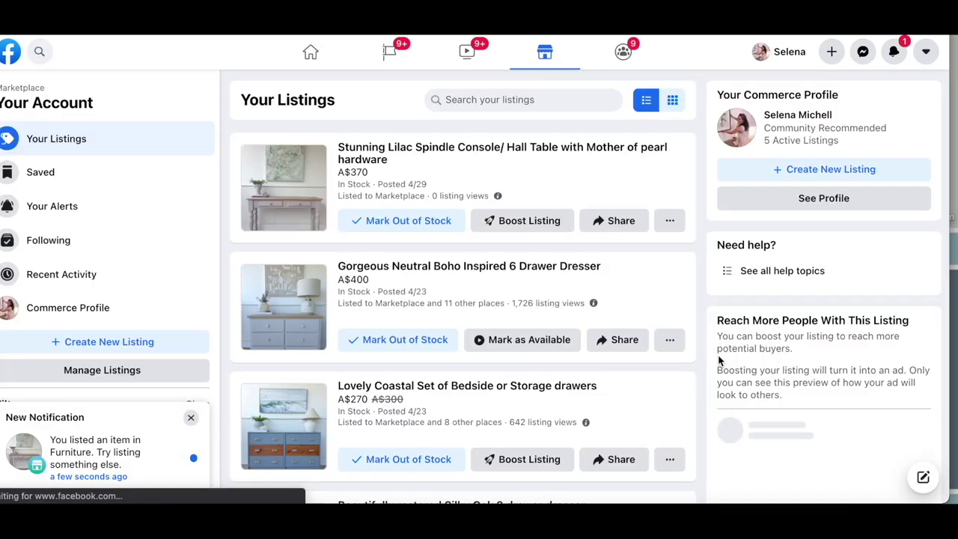
- Open the newly posted lilac console table listing and start editing it
click(395, 153)
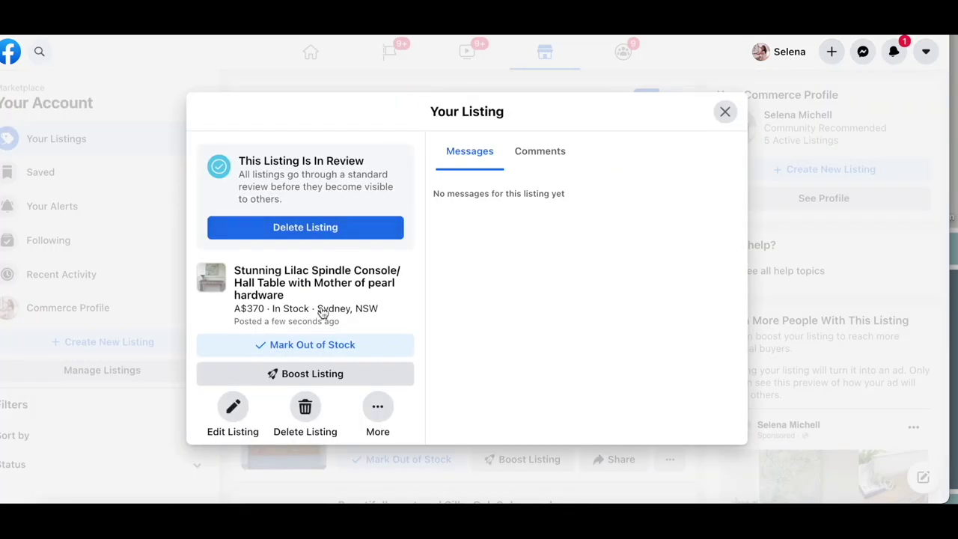
click(234, 410)
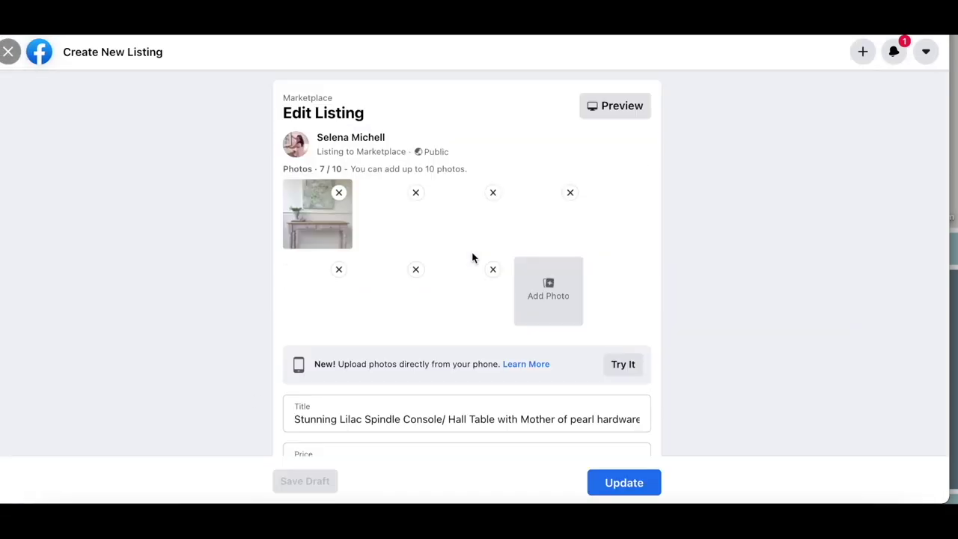
scroll(472, 258, down, 5)
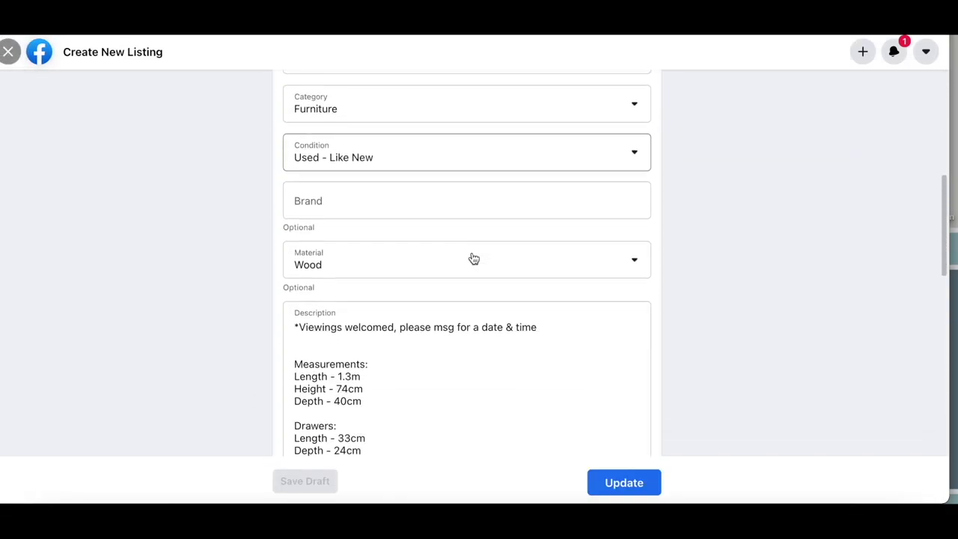
scroll(472, 254, up, 10)
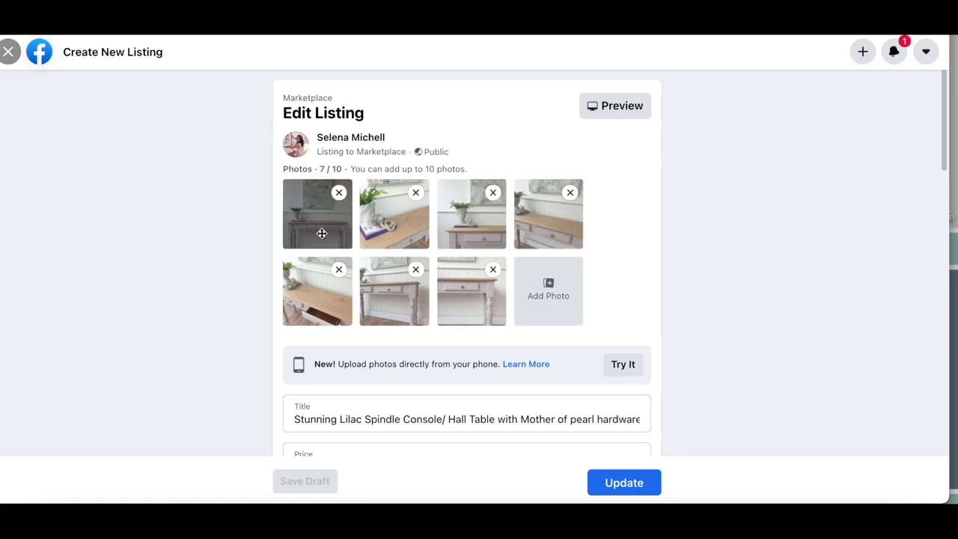
scroll(322, 233, down, 4)
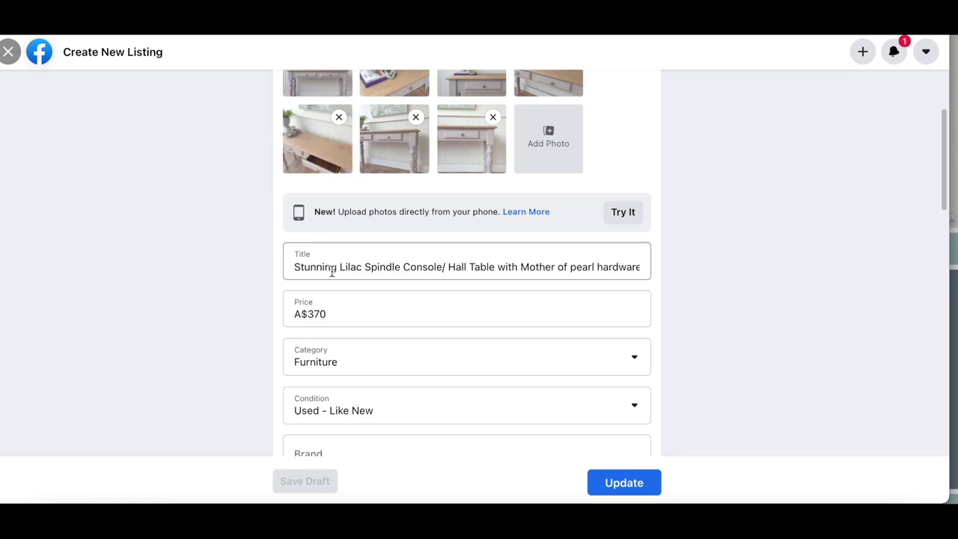
scroll(332, 271, down, 3)
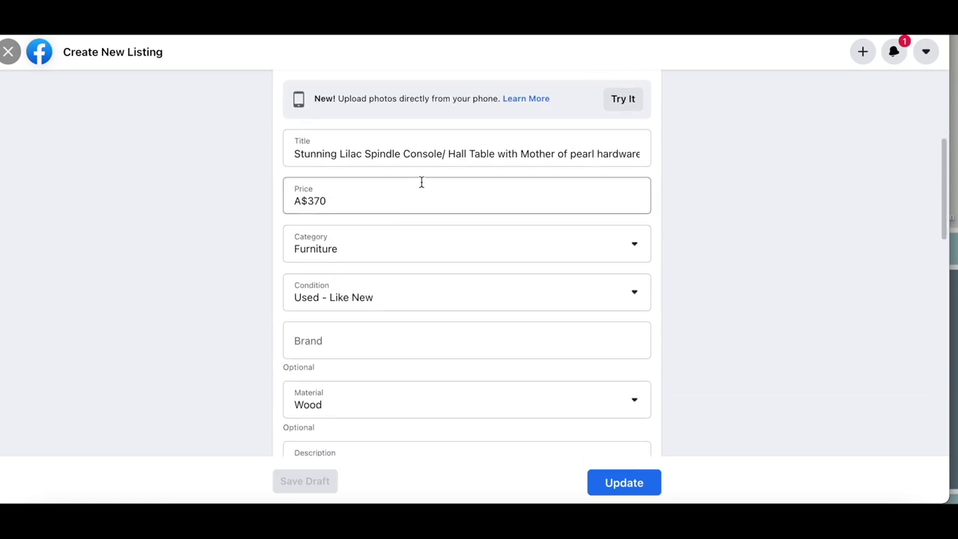
- Add a space before the slash so the title reads 'Console / Hall Table', then update
click(443, 155)
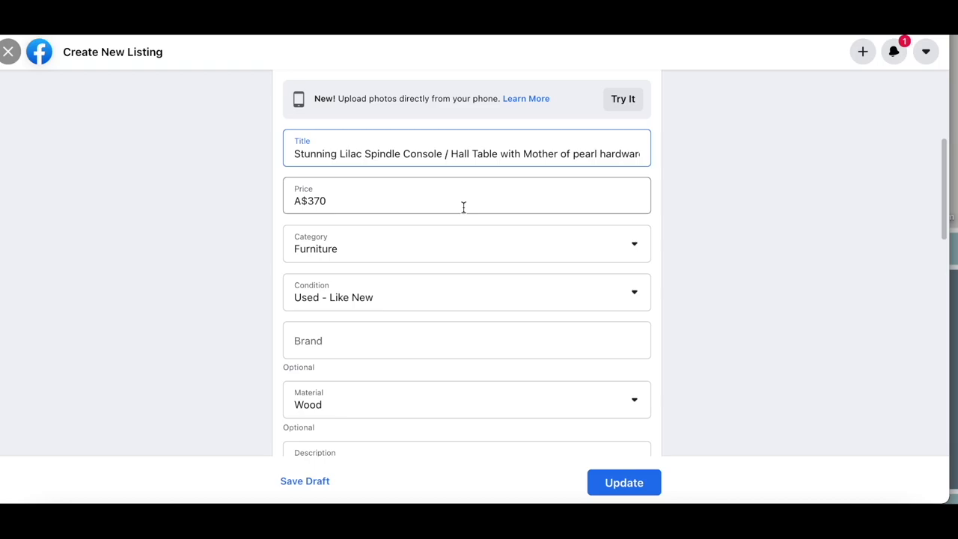
scroll(463, 207, down, 3)
scroll(458, 296, up, 4)
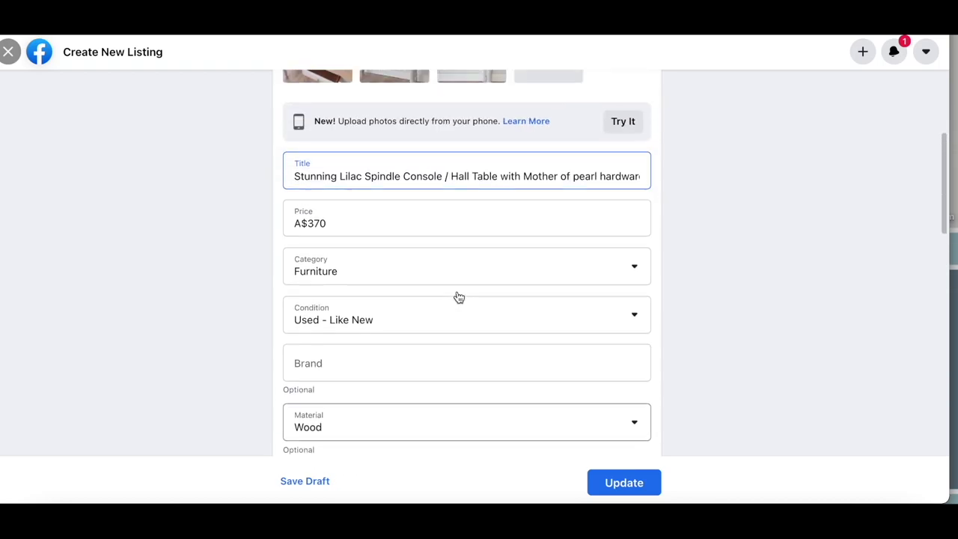
scroll(459, 297, down, 10)
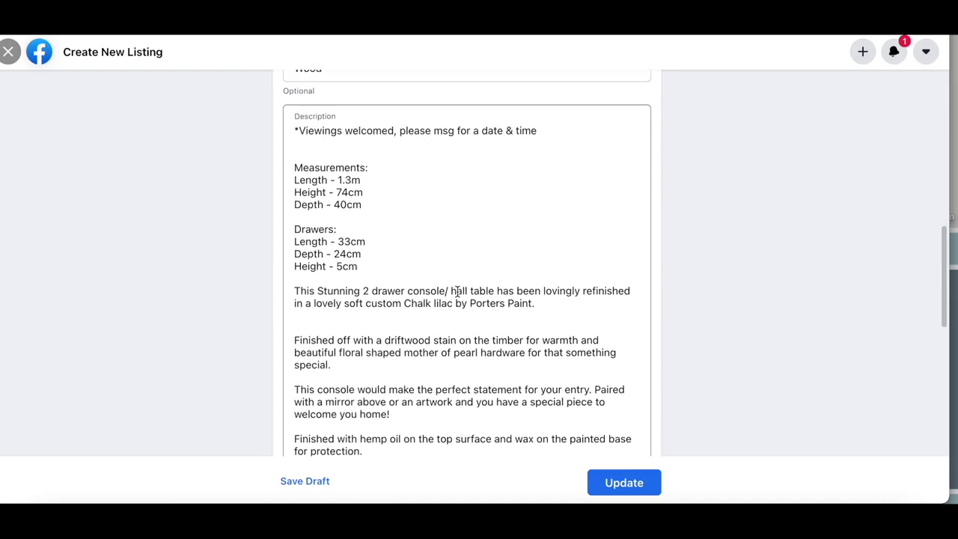
scroll(456, 291, down, 7)
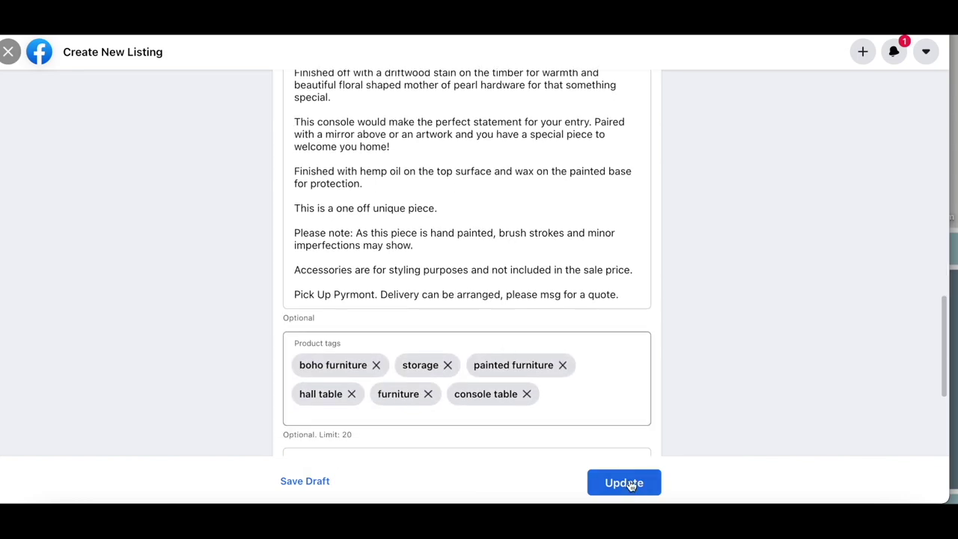
click(628, 483)
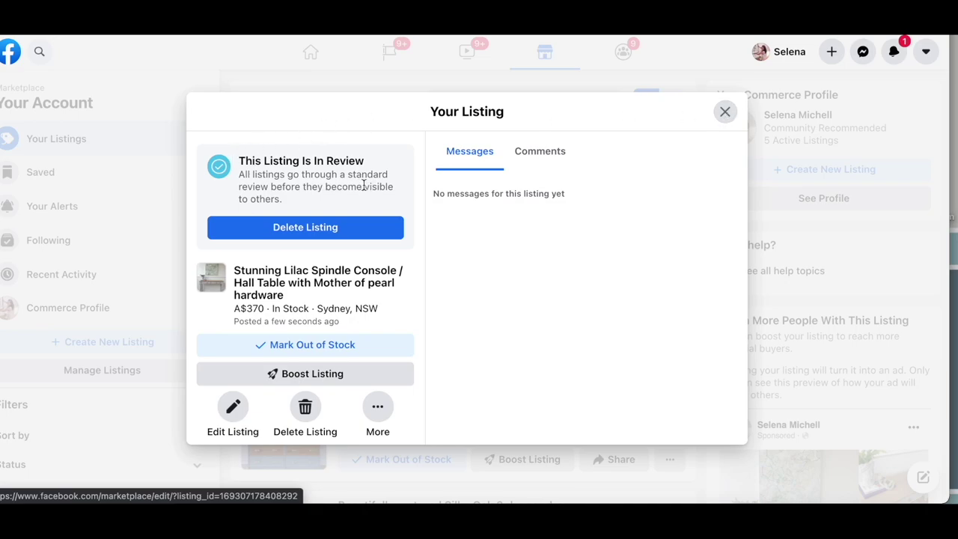
click(724, 112)
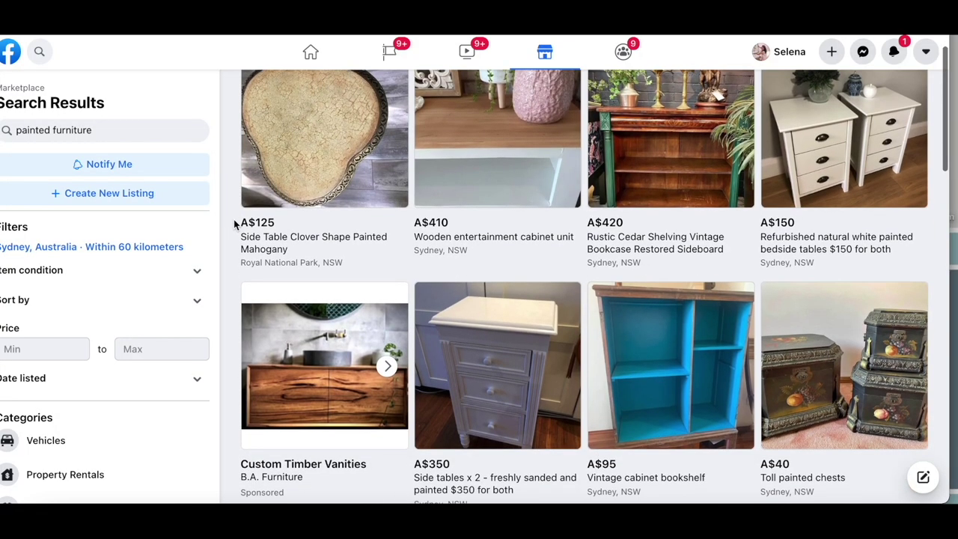
scroll(234, 219, down, 3)
scroll(233, 219, up, 1)
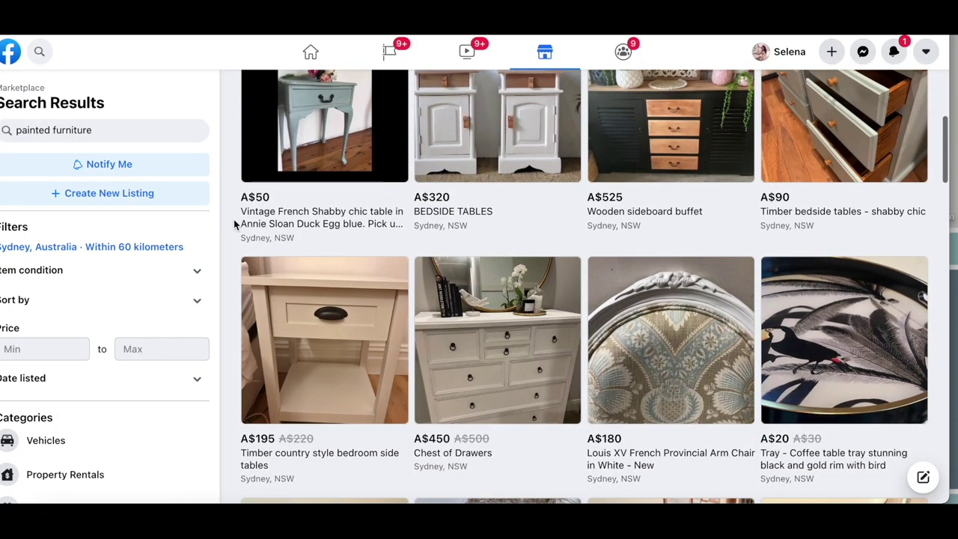
scroll(234, 219, up, 2)
scroll(233, 219, down, 5)
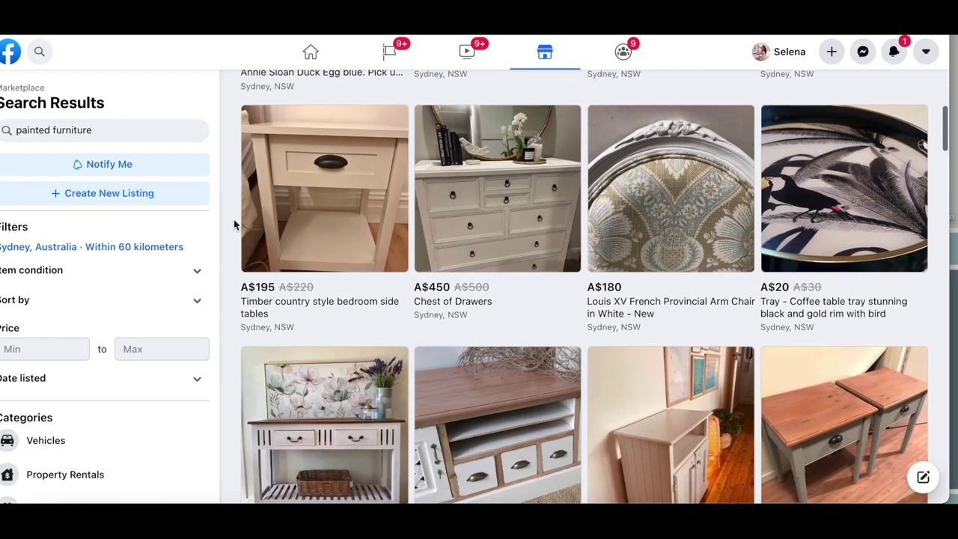
scroll(234, 219, down, 6)
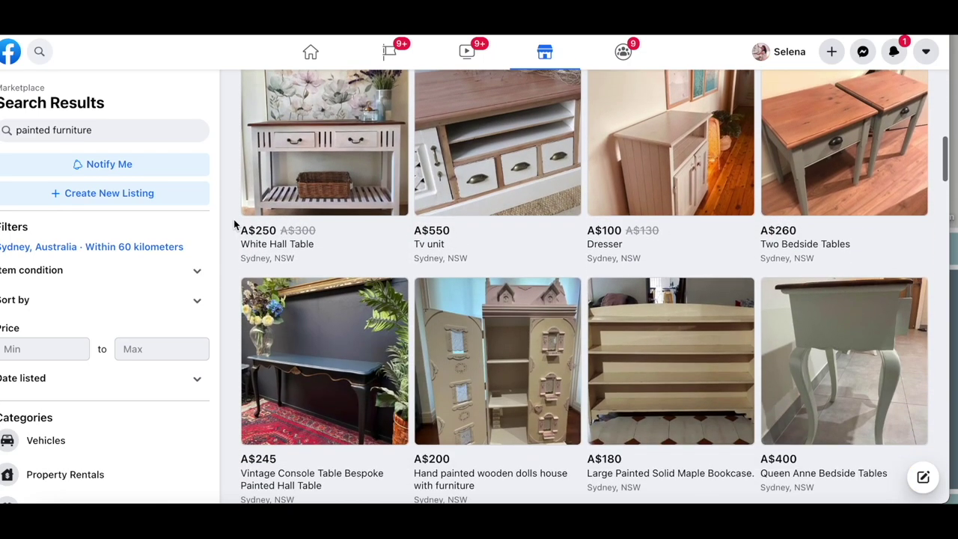
scroll(233, 220, down, 7)
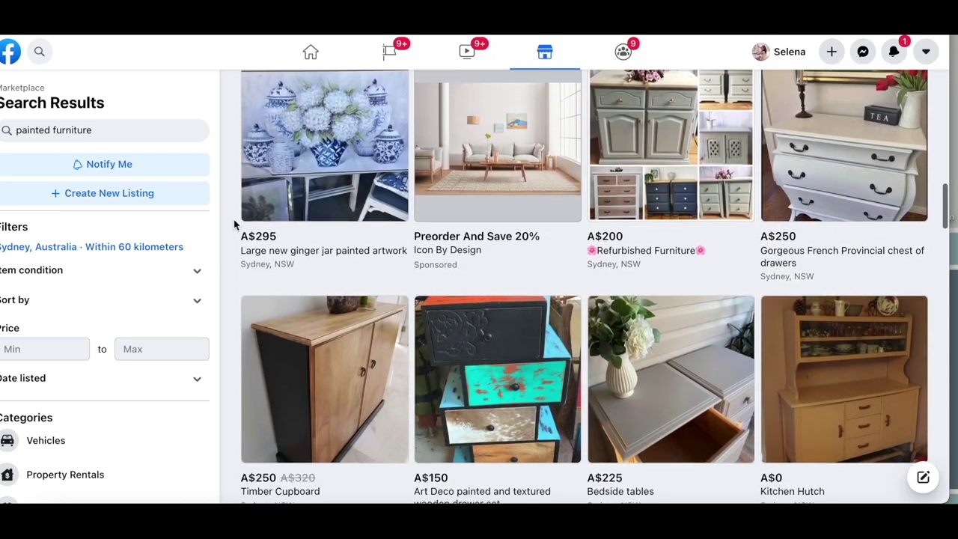
scroll(233, 219, down, 9)
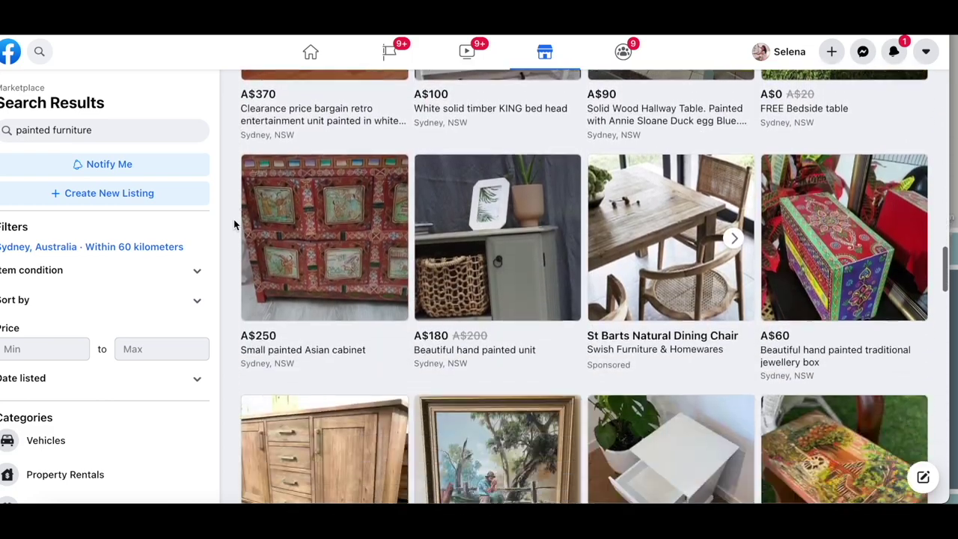
scroll(233, 219, down, 10)
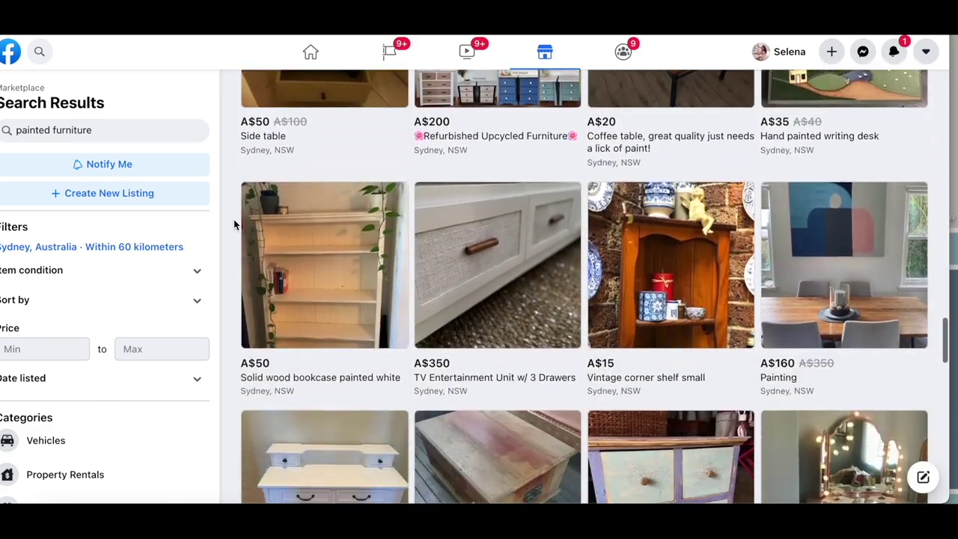
scroll(233, 219, down, 8)
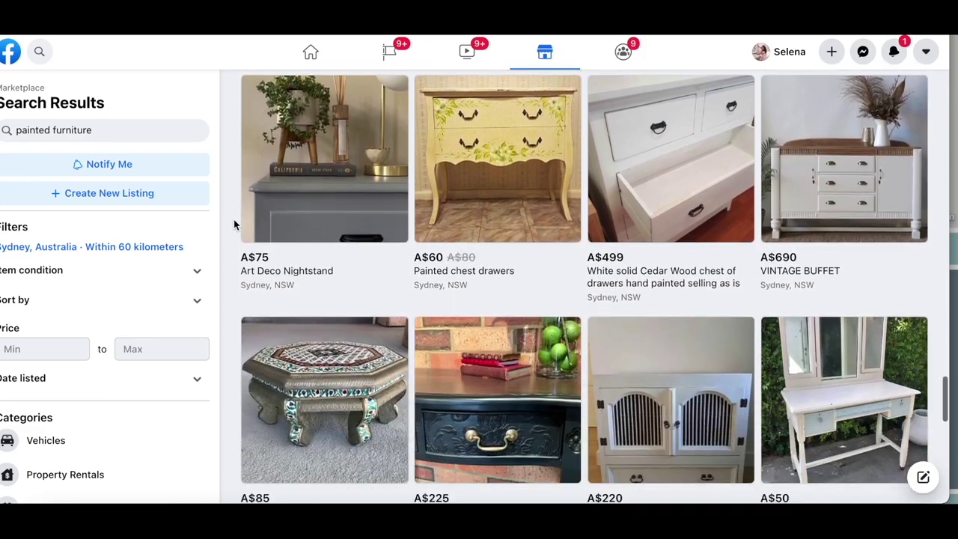
scroll(233, 219, down, 7)
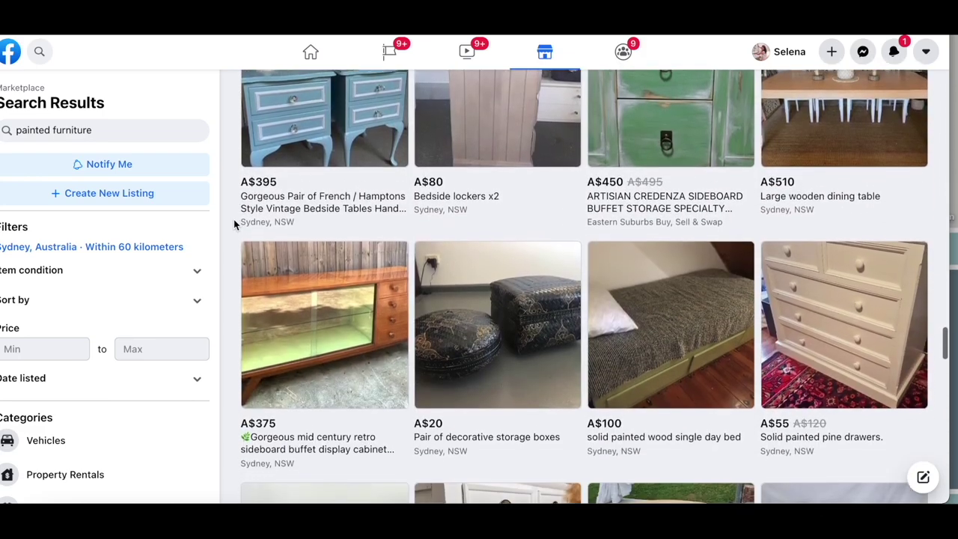
scroll(233, 219, down, 5)
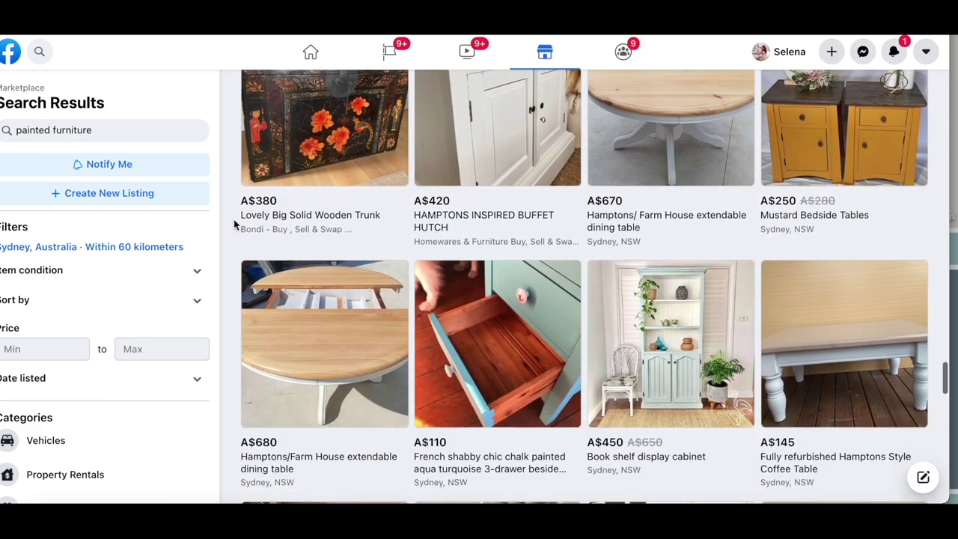
scroll(234, 219, down, 4)
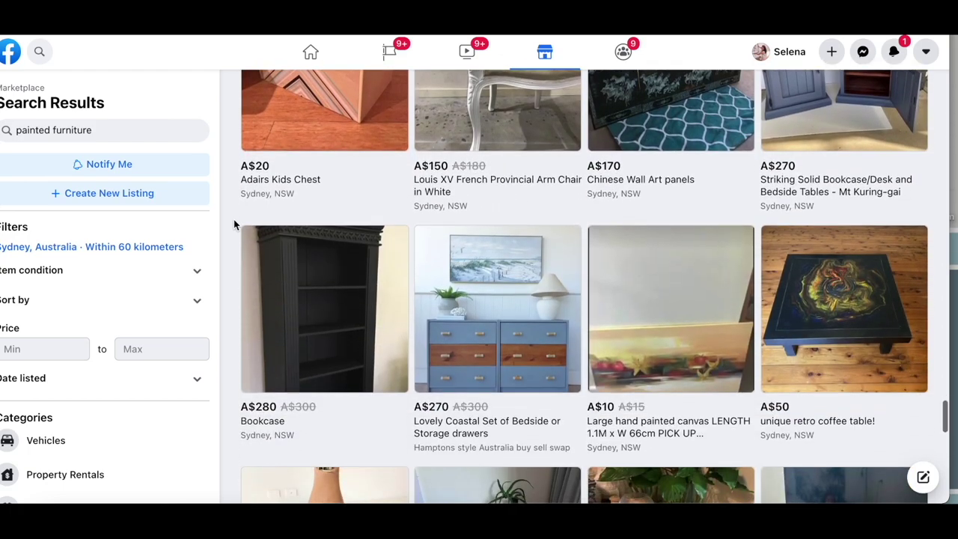
scroll(234, 220, down, 1)
scroll(234, 219, down, 6)
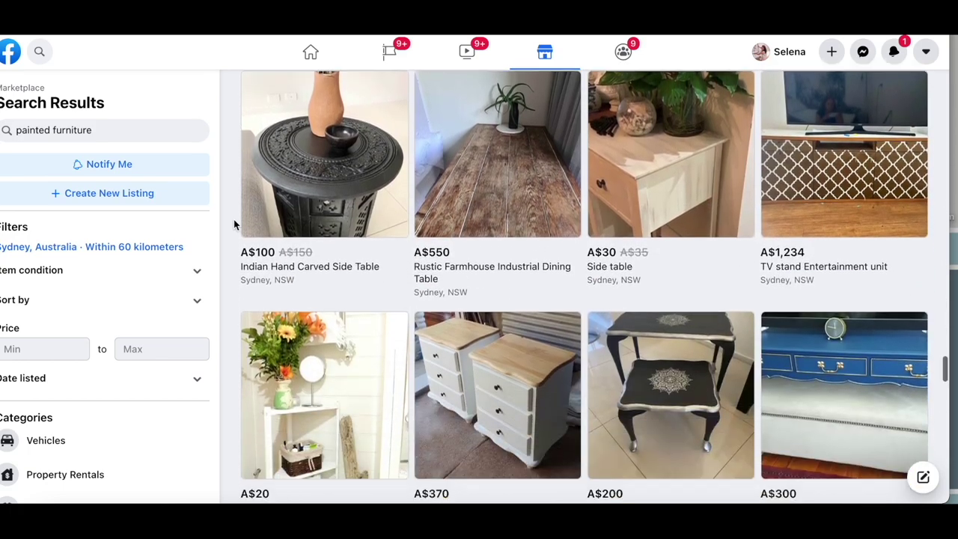
scroll(234, 219, down, 6)
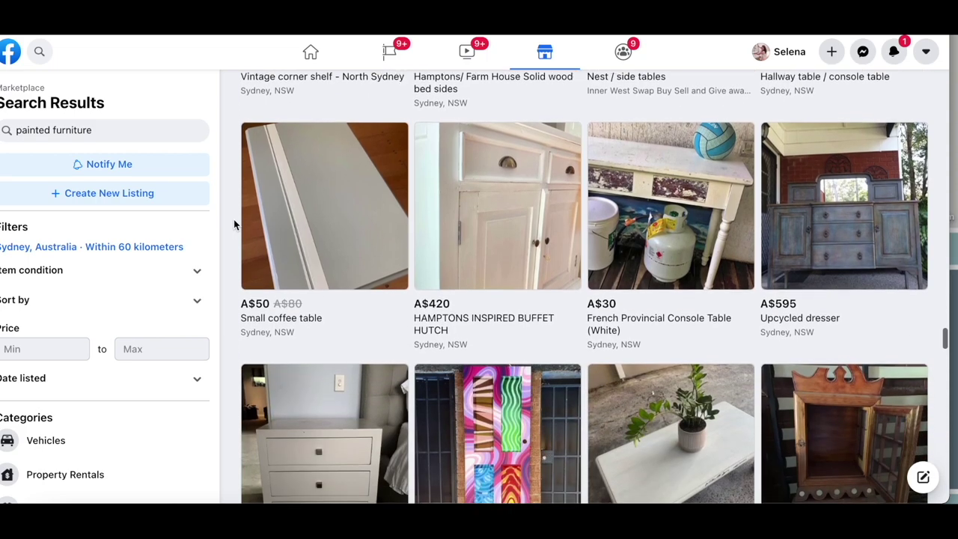
scroll(234, 219, down, 8)
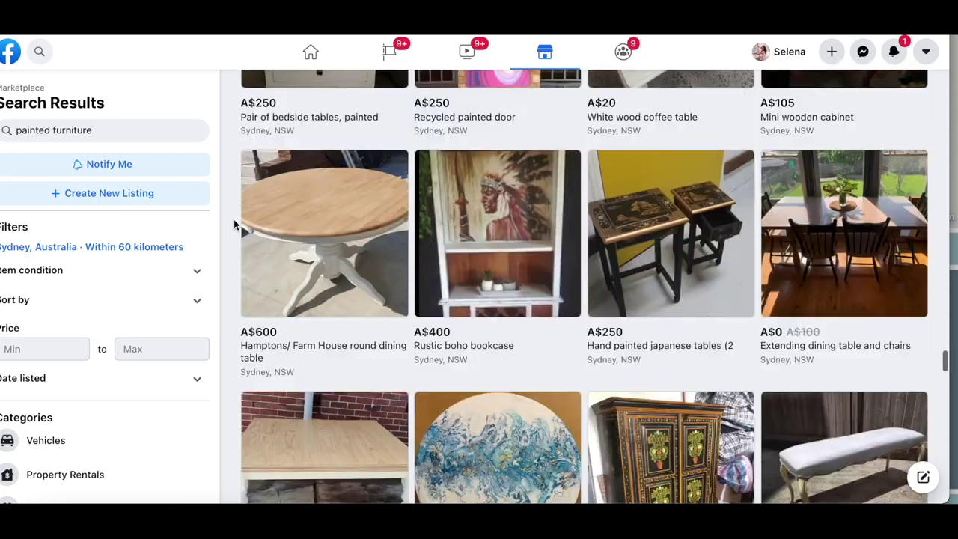
scroll(234, 219, down, 7)
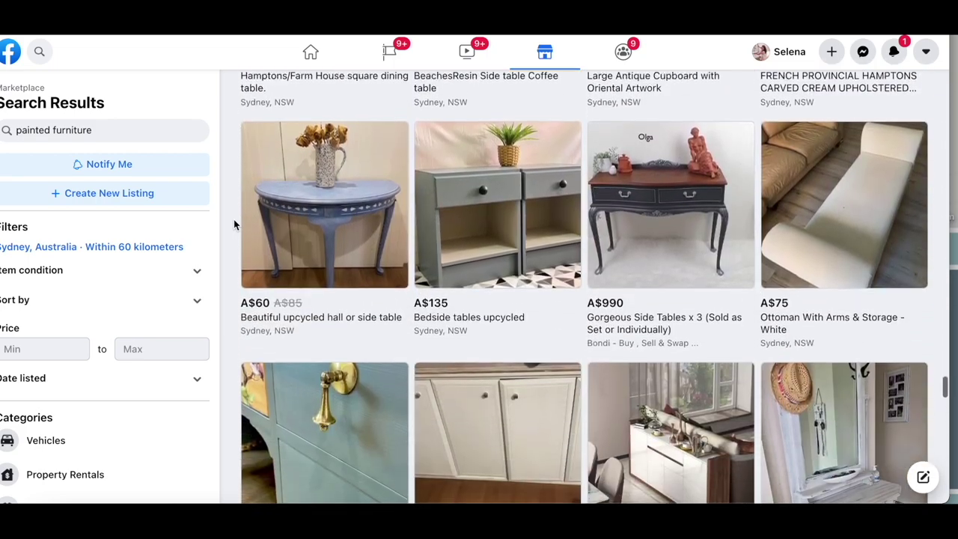
scroll(234, 219, down, 15)
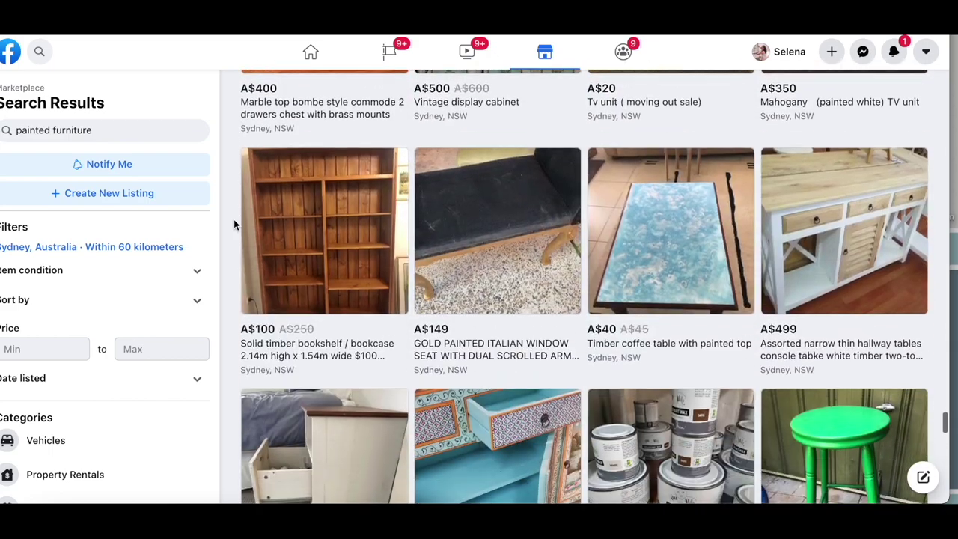
scroll(234, 220, down, 8)
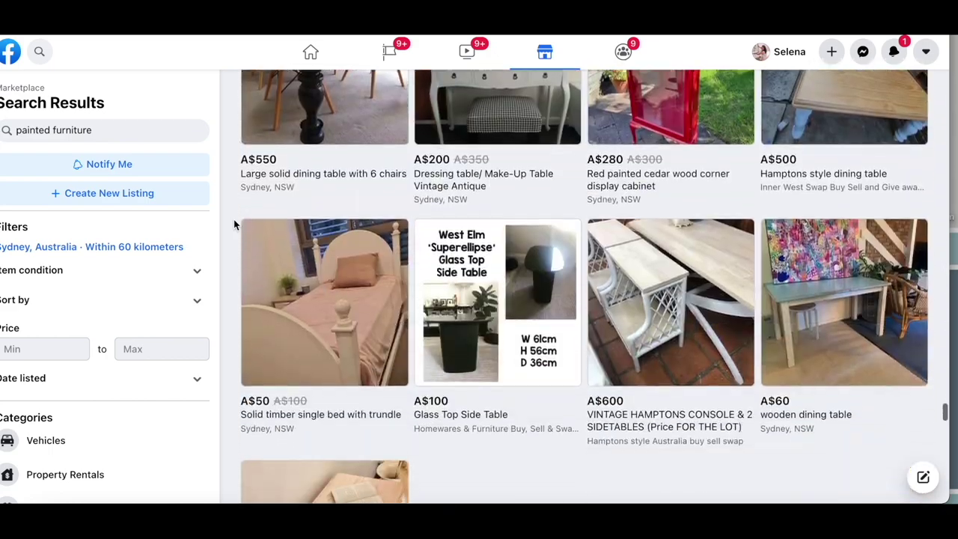
scroll(234, 220, down, 13)
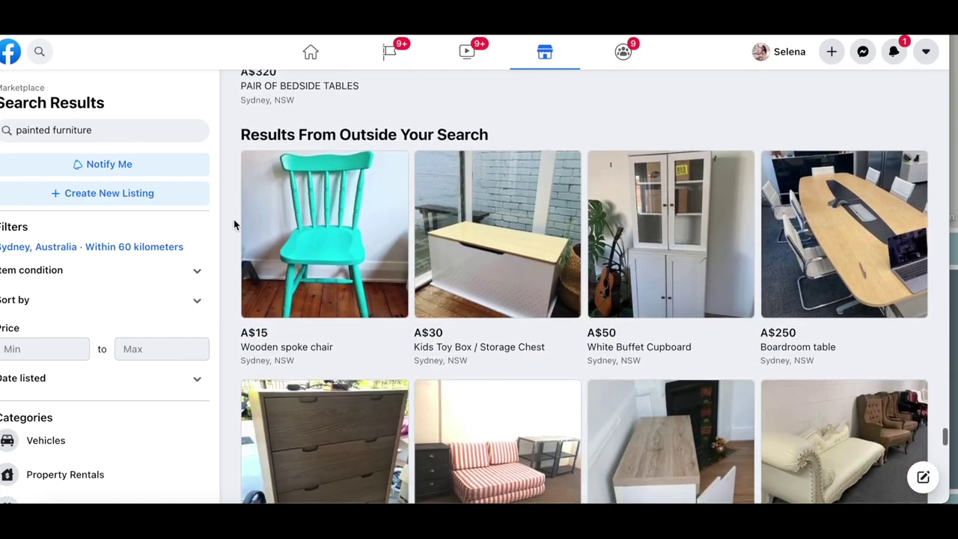
scroll(226, 231, down, 7)
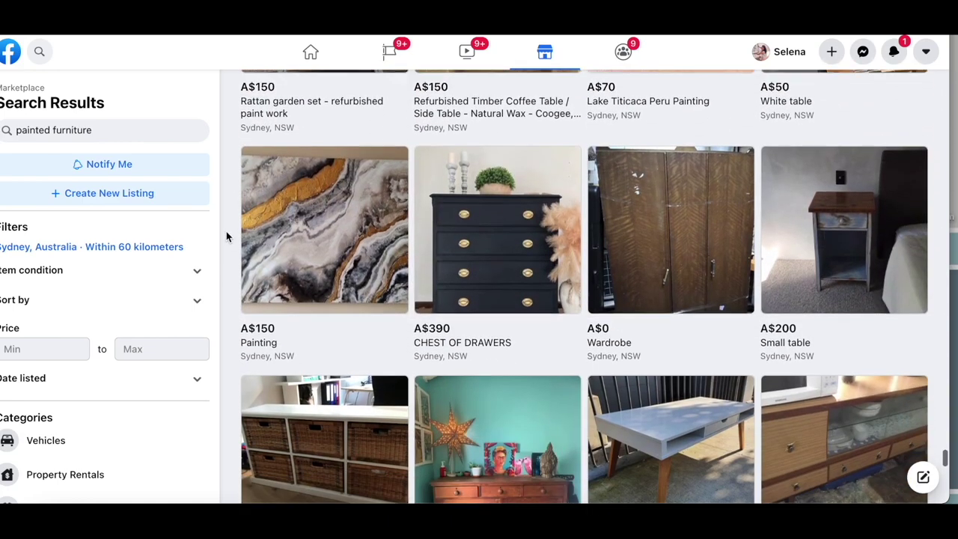
scroll(226, 233, down, 7)
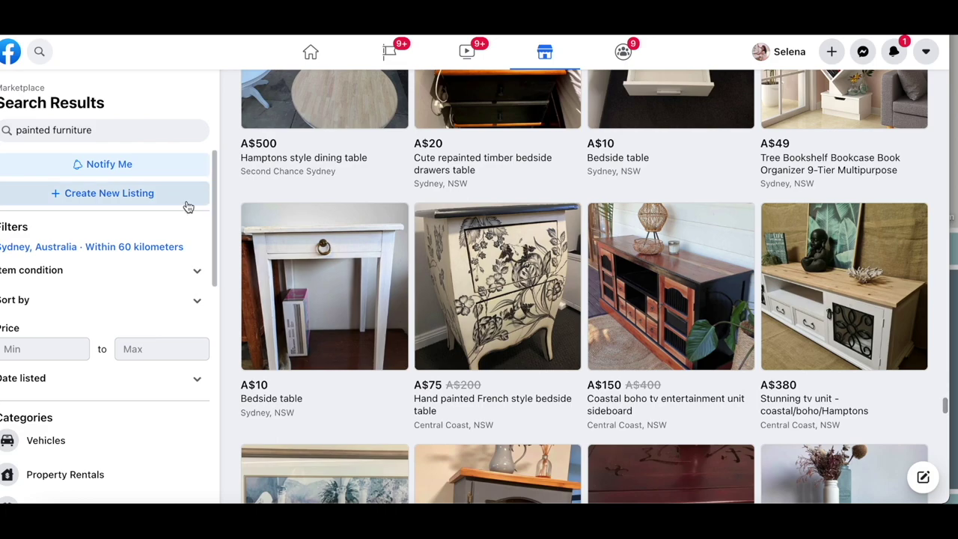
click(139, 133)
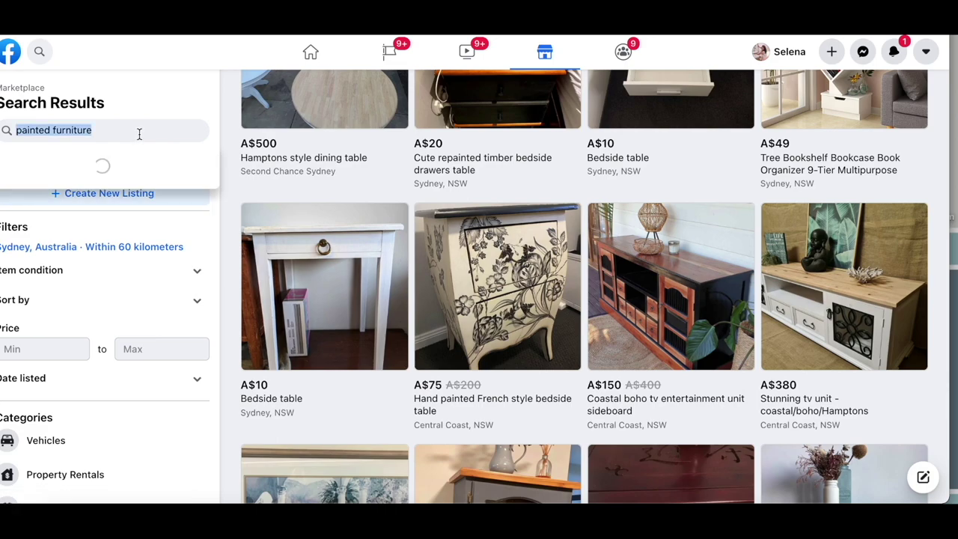
text(console table)
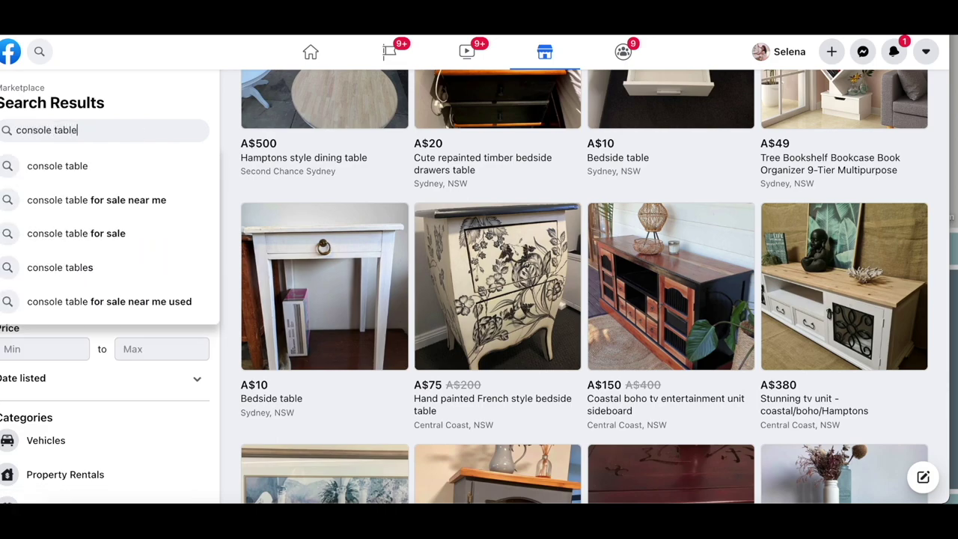
key(Return)
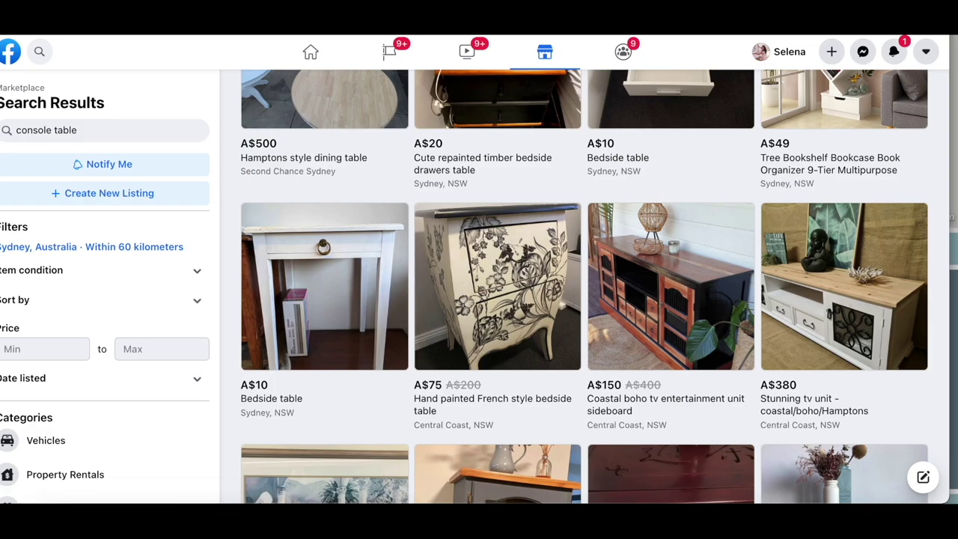
scroll(224, 181, up, 10)
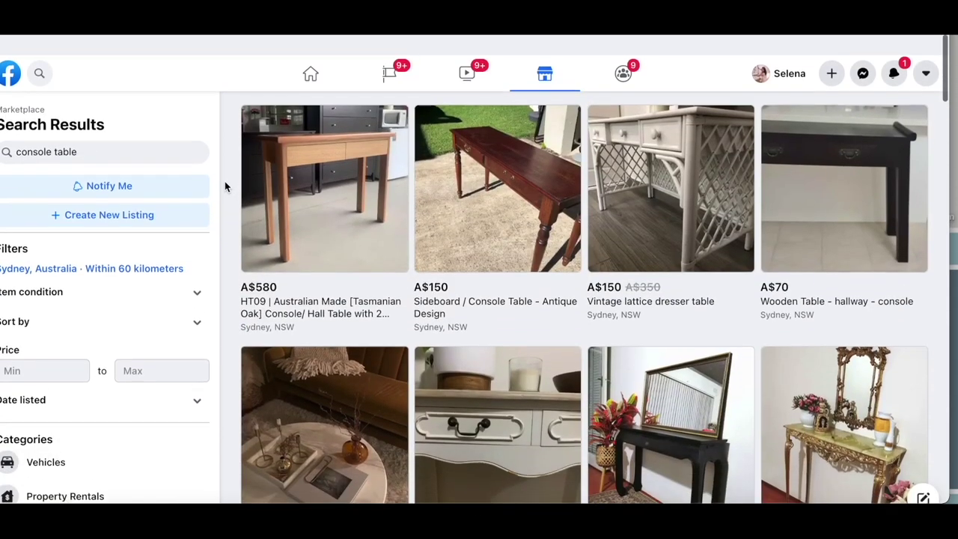
scroll(224, 181, down, 3)
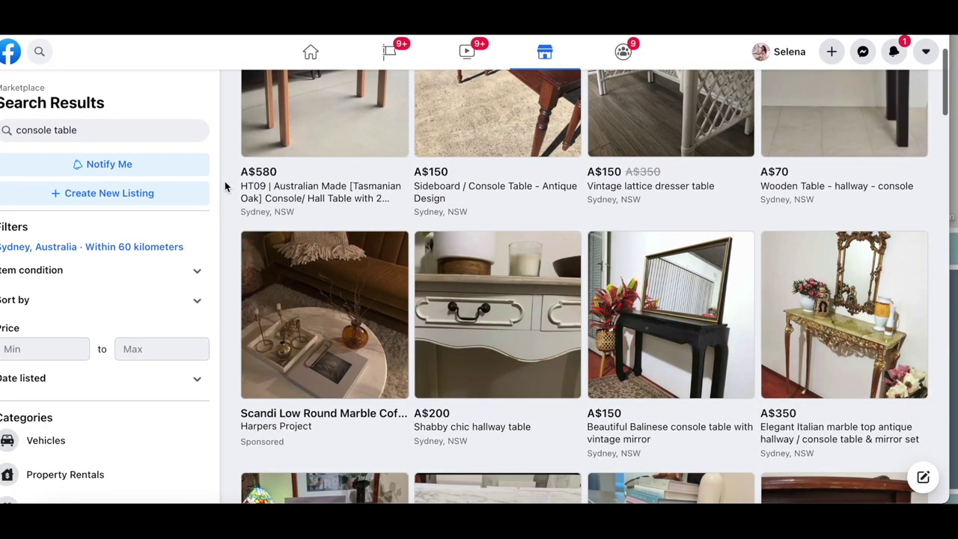
scroll(225, 181, down, 8)
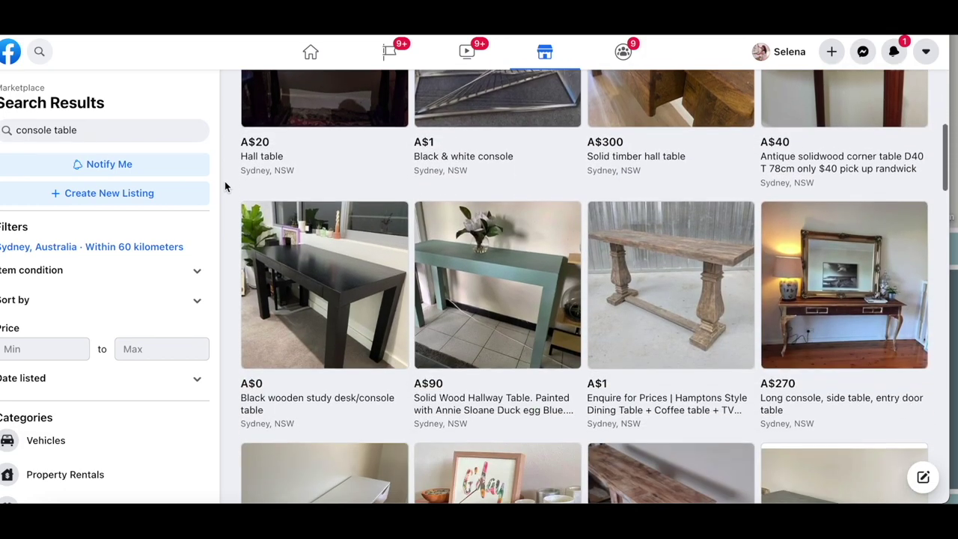
scroll(225, 181, down, 14)
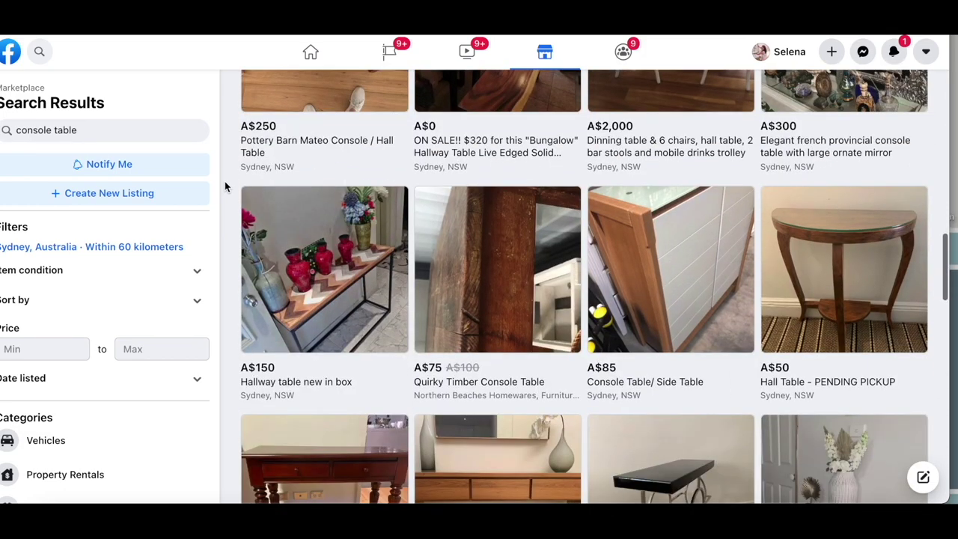
scroll(225, 181, down, 12)
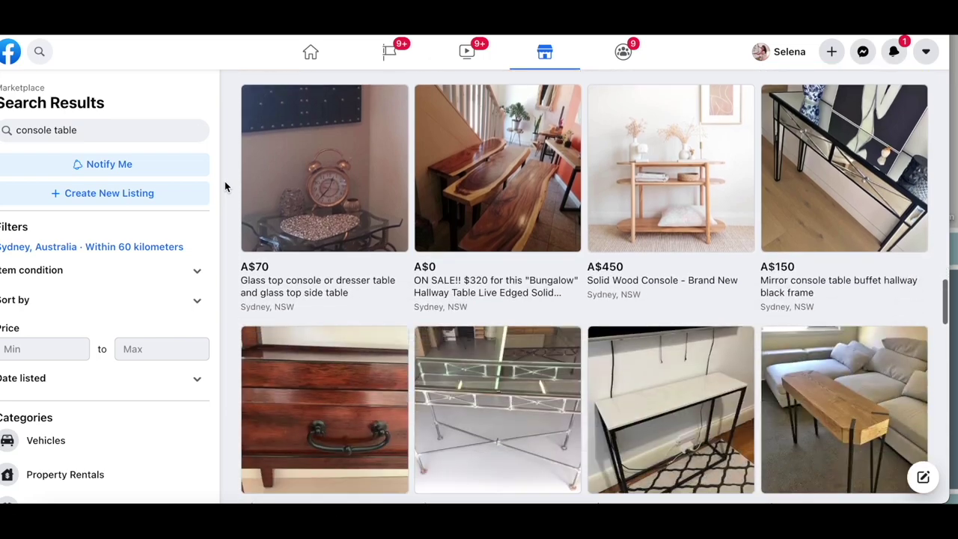
scroll(224, 181, down, 12)
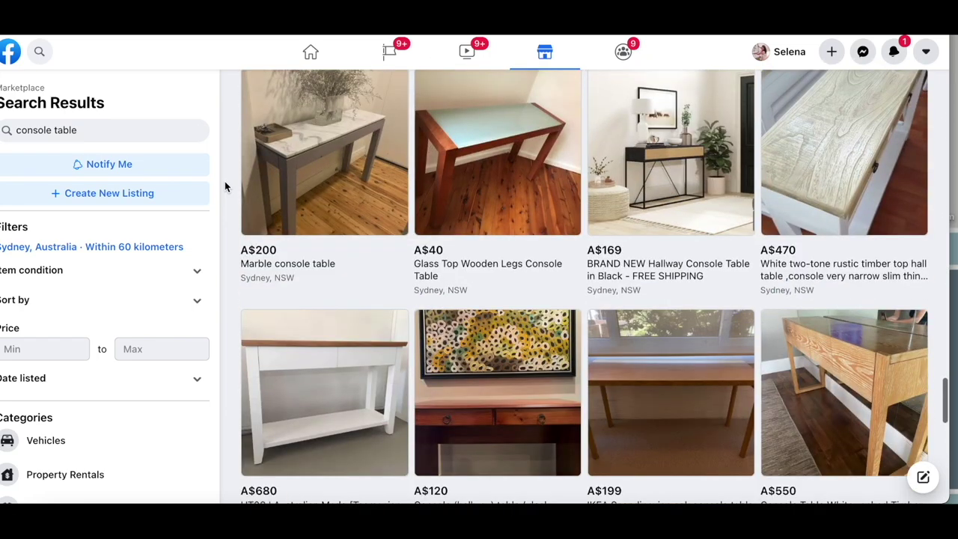
scroll(225, 182, down, 10)
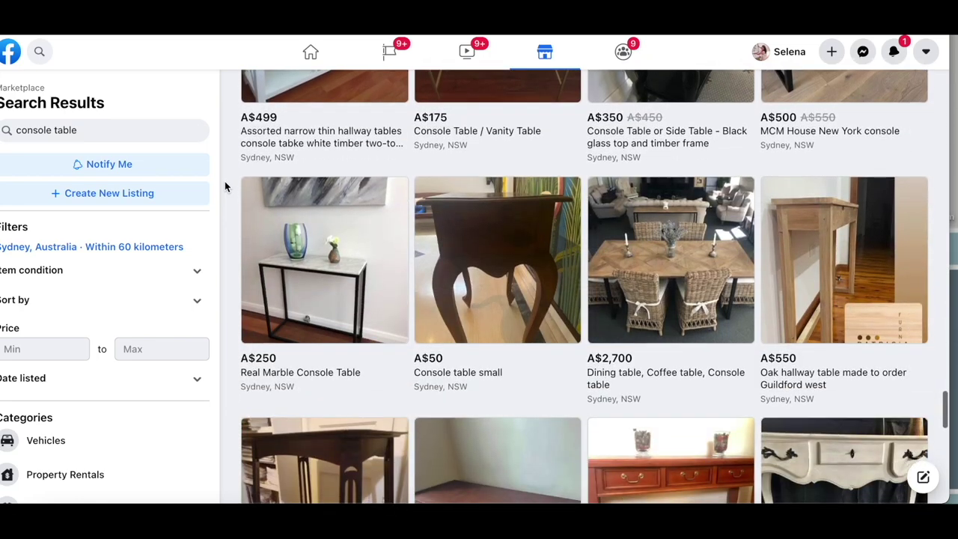
scroll(224, 181, down, 12)
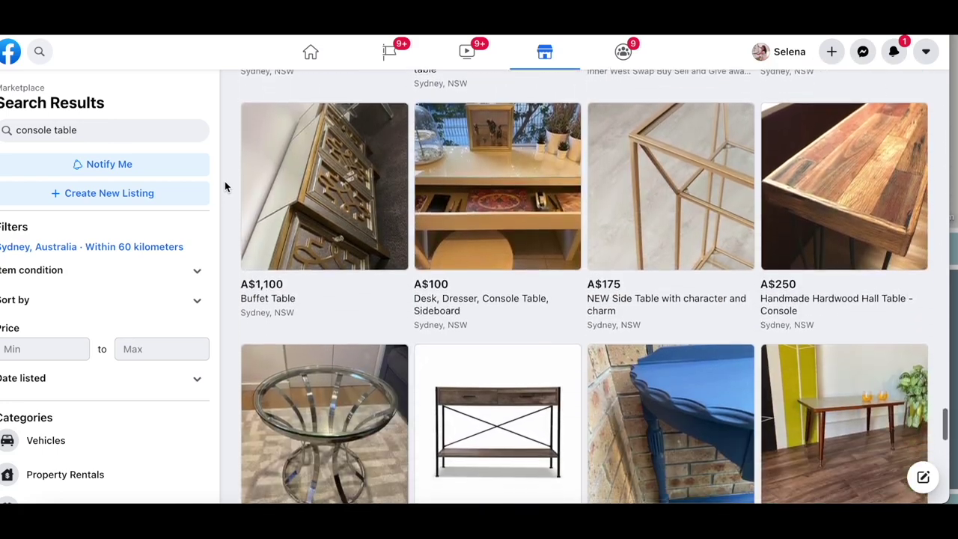
scroll(225, 181, down, 11)
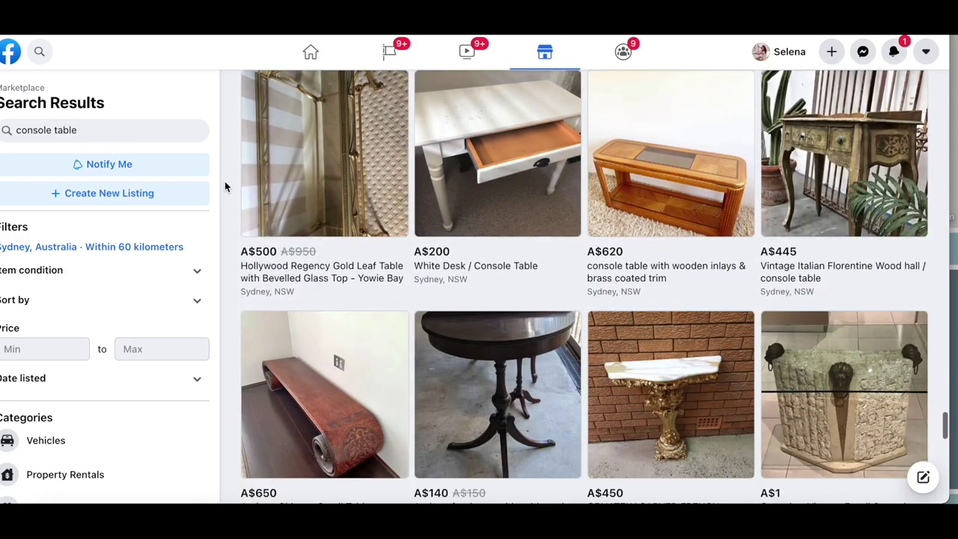
scroll(225, 181, down, 13)
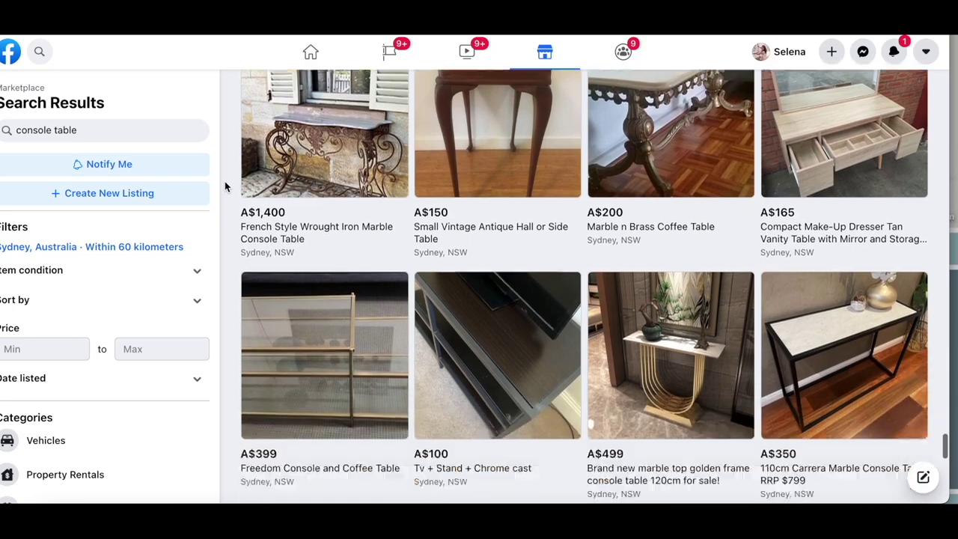
scroll(225, 186, down, 12)
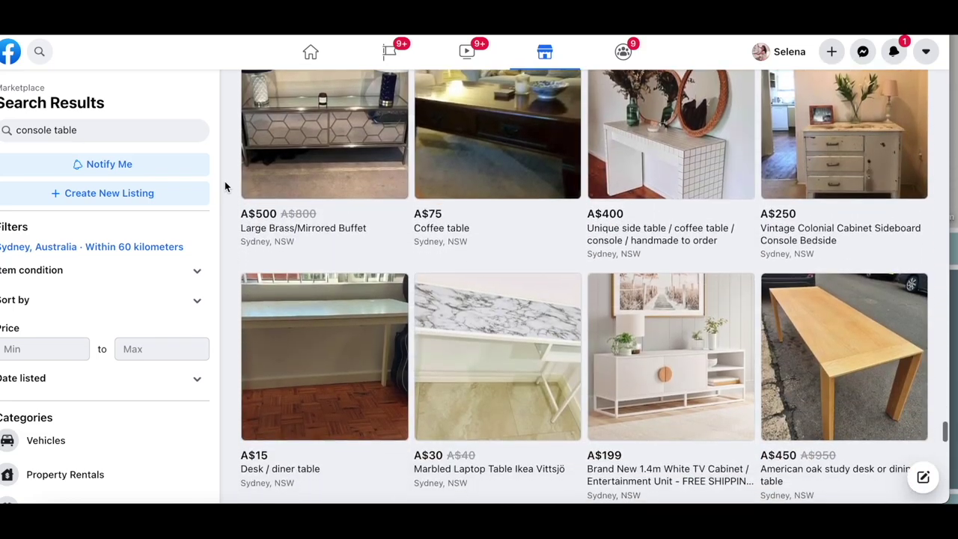
scroll(225, 186, down, 12)
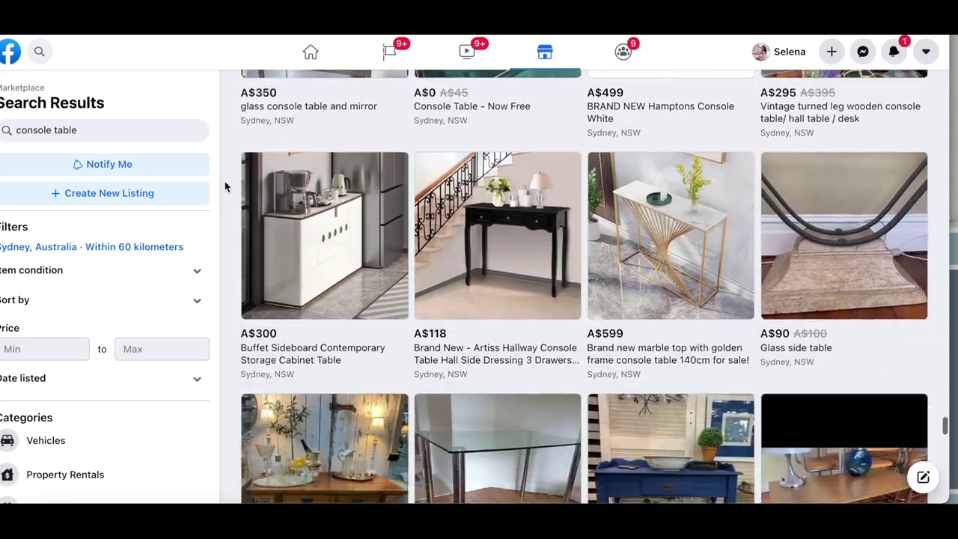
scroll(225, 186, down, 12)
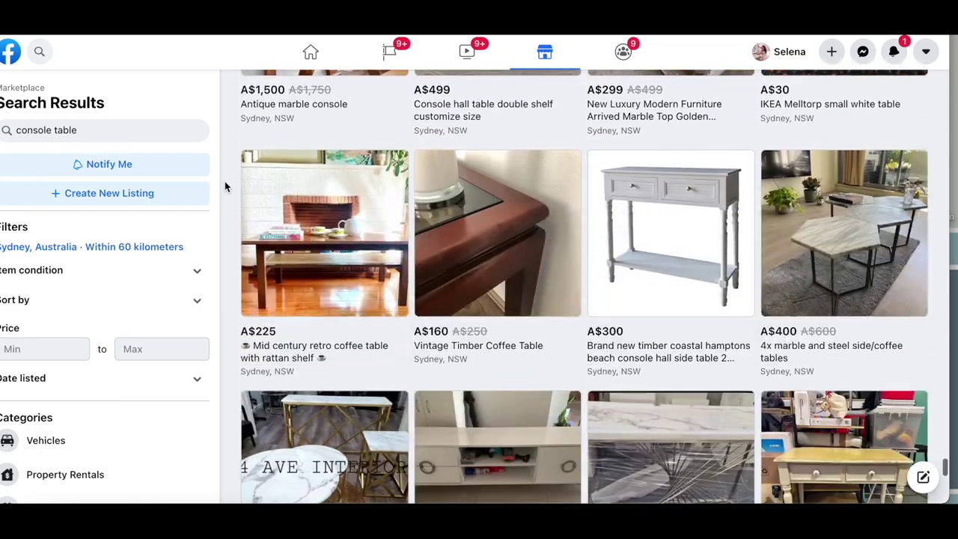
scroll(224, 186, down, 12)
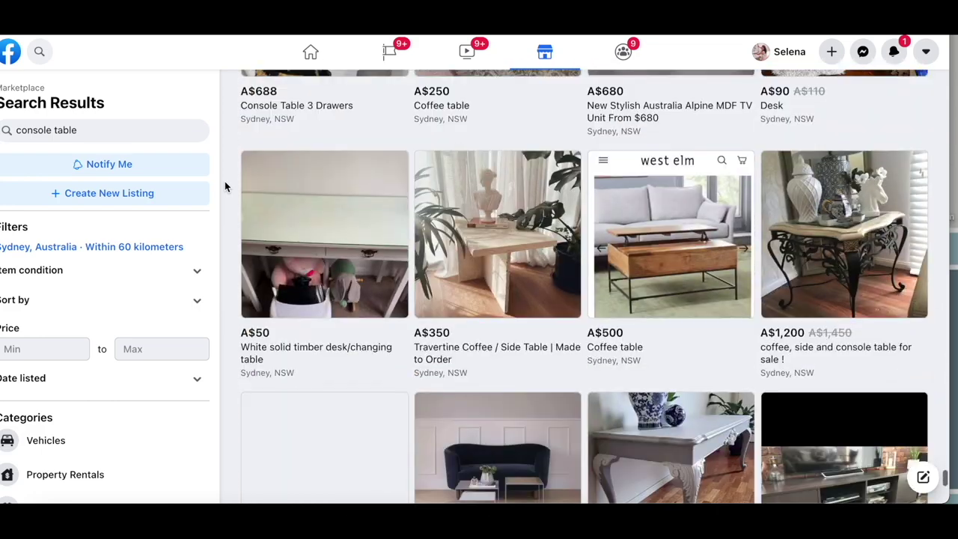
scroll(225, 186, down, 12)
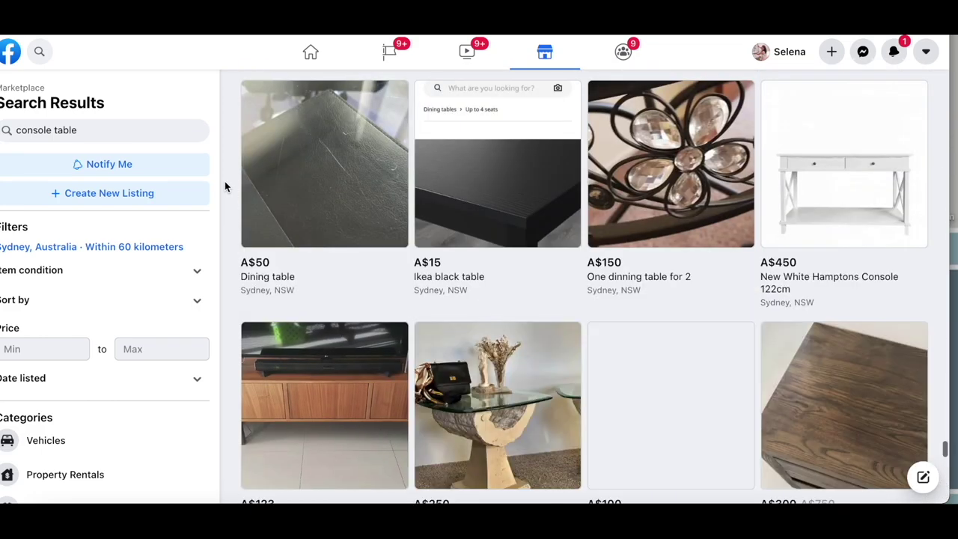
scroll(224, 186, down, 12)
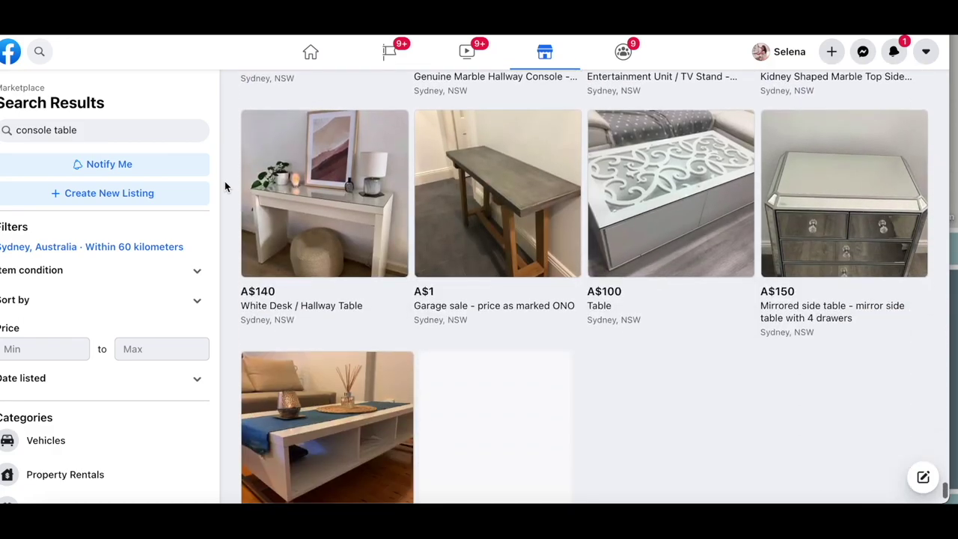
scroll(225, 186, down, 5)
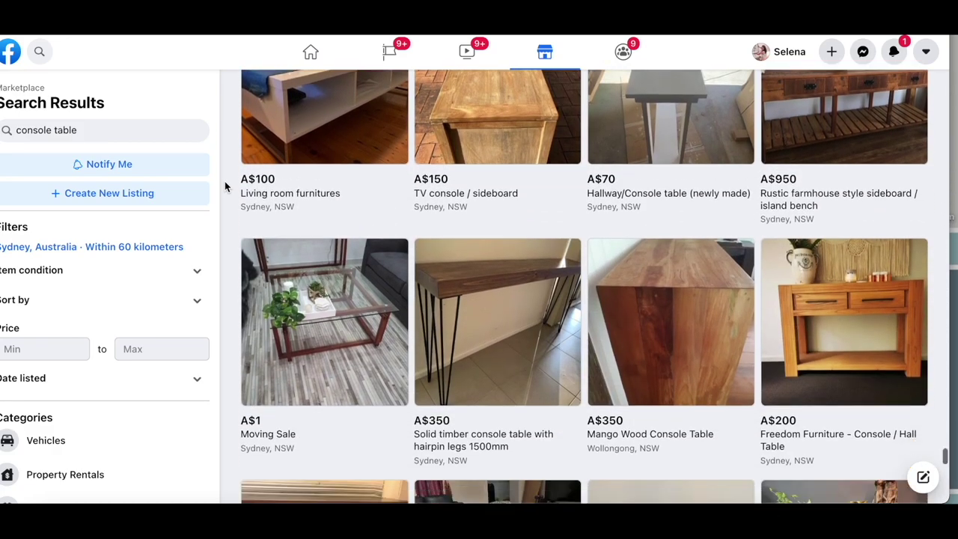
scroll(224, 186, down, 10)
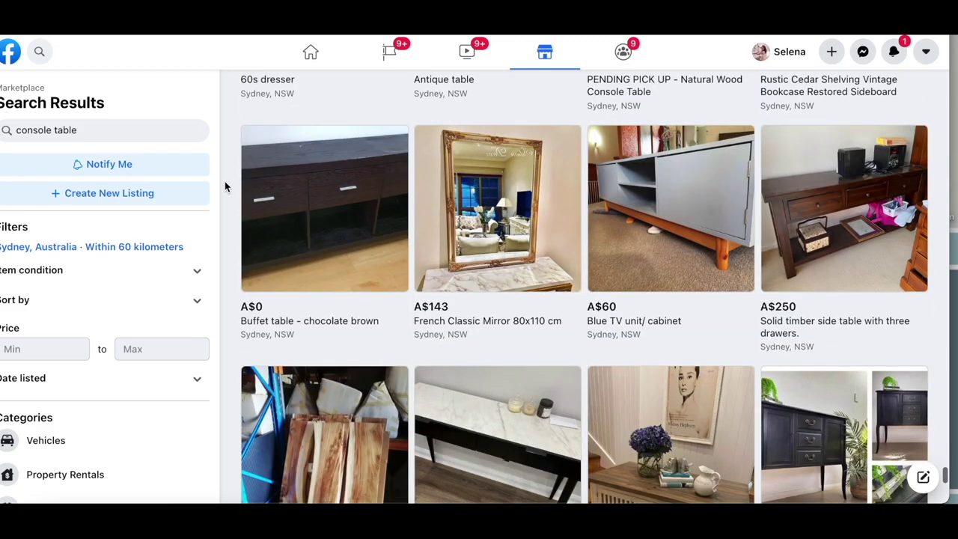
scroll(224, 186, down, 5)
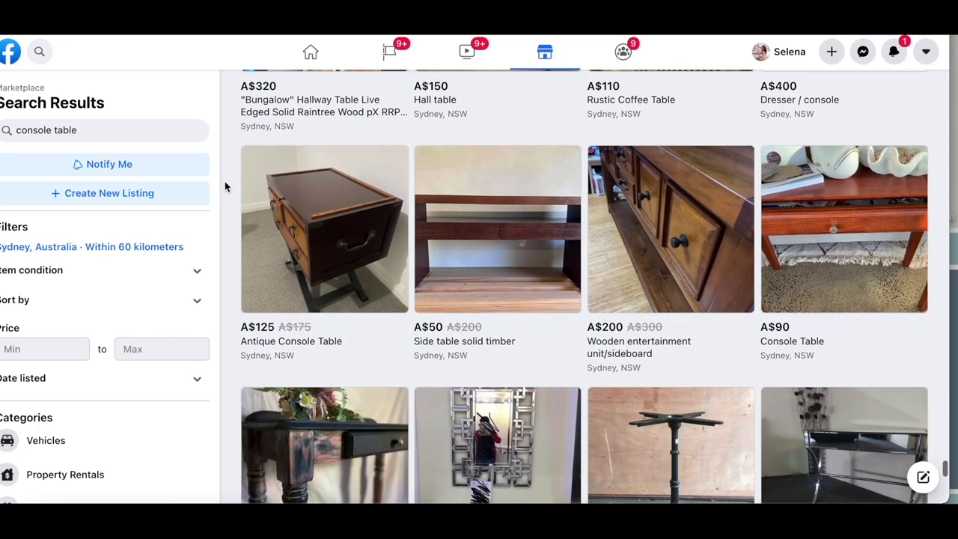
scroll(225, 186, down, 8)
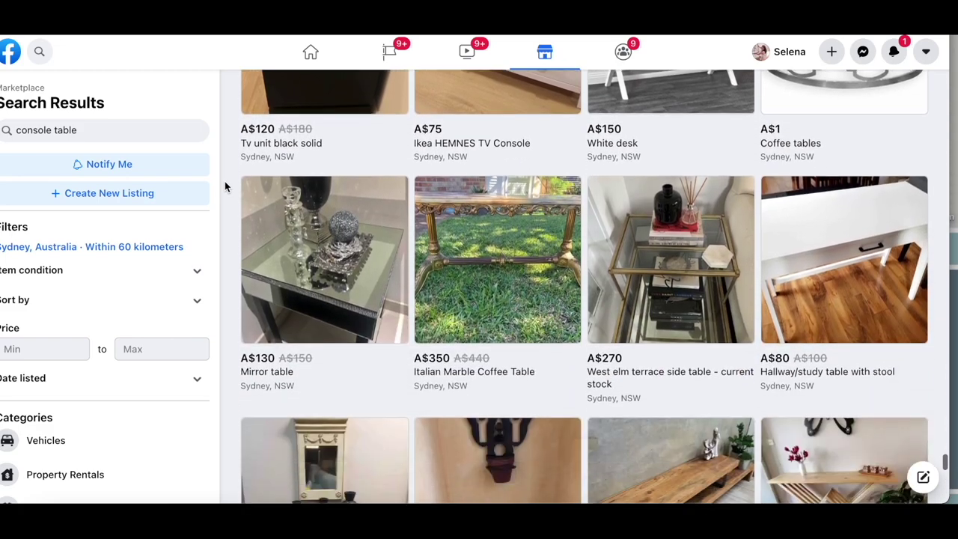
scroll(225, 187, down, 8)
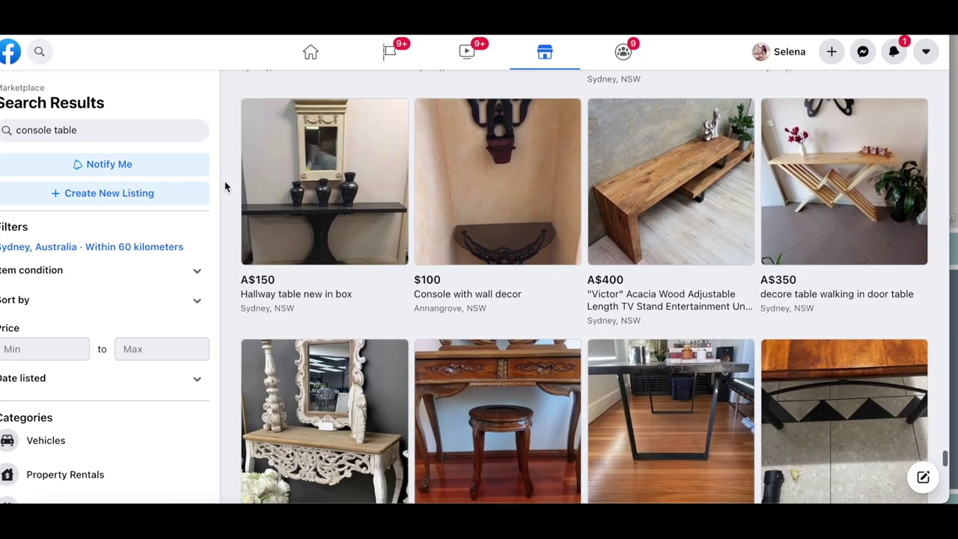
scroll(225, 186, down, 7)
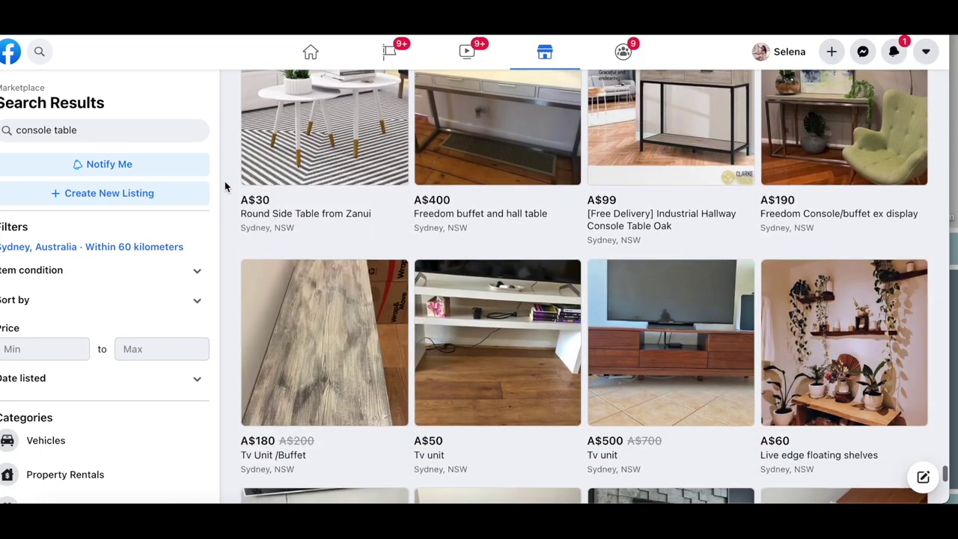
scroll(225, 187, down, 8)
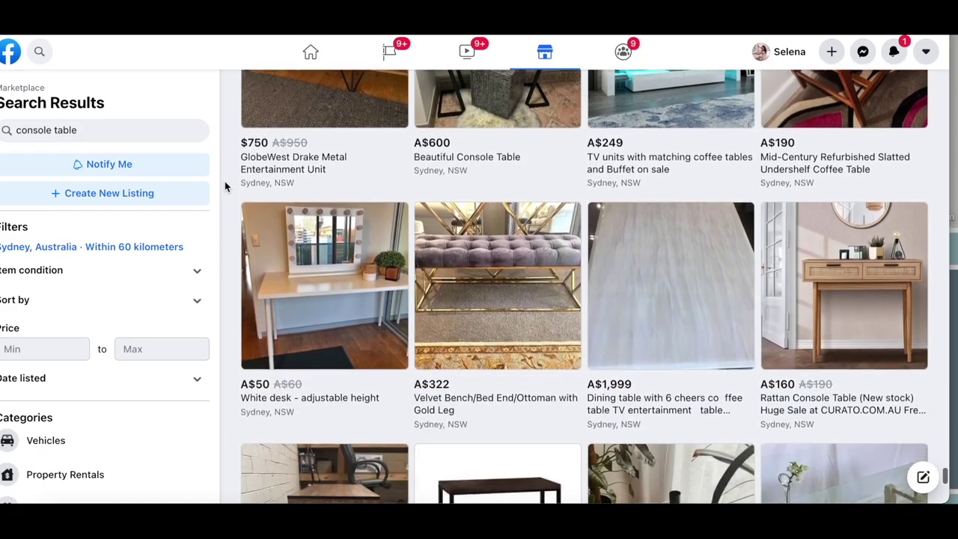
scroll(225, 187, down, 3)
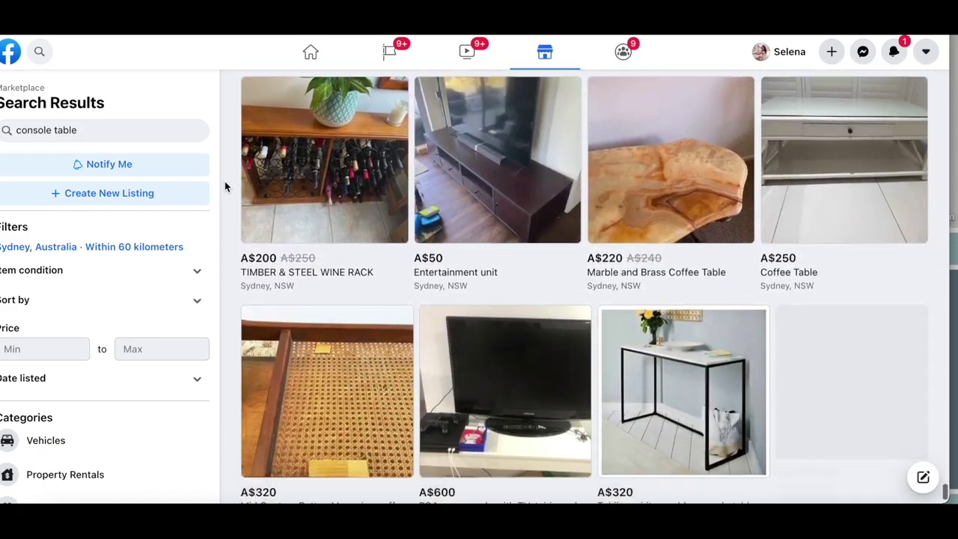
scroll(225, 181, down, 20)
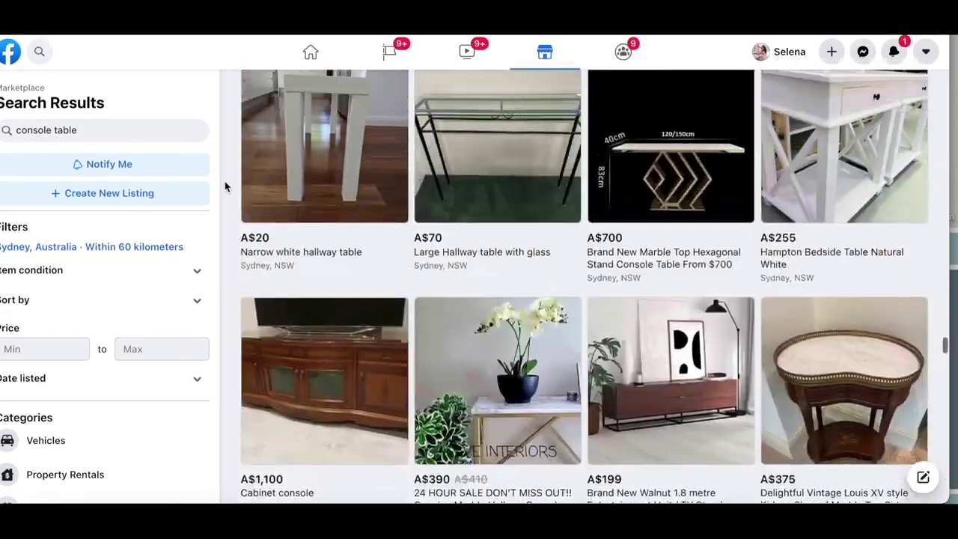
scroll(224, 181, up, 20)
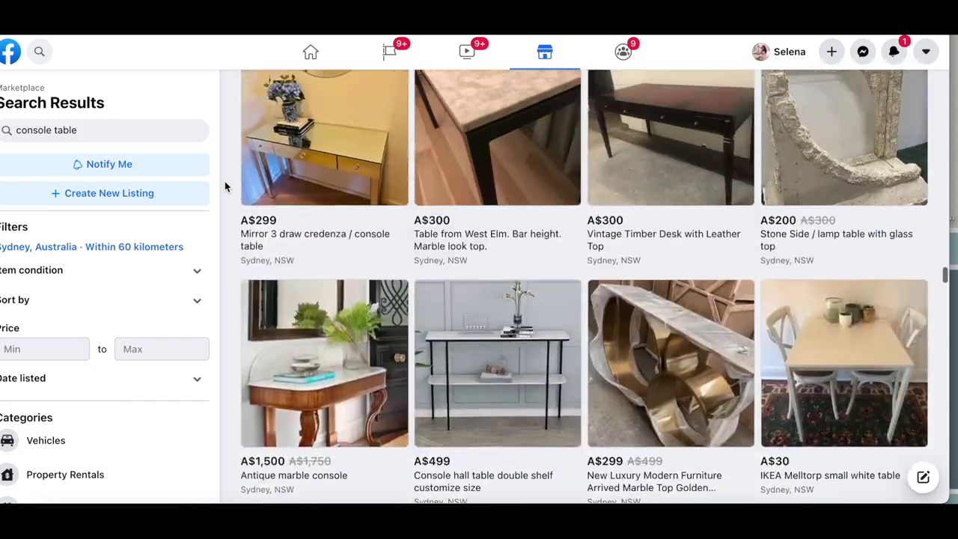
scroll(225, 181, up, 20)
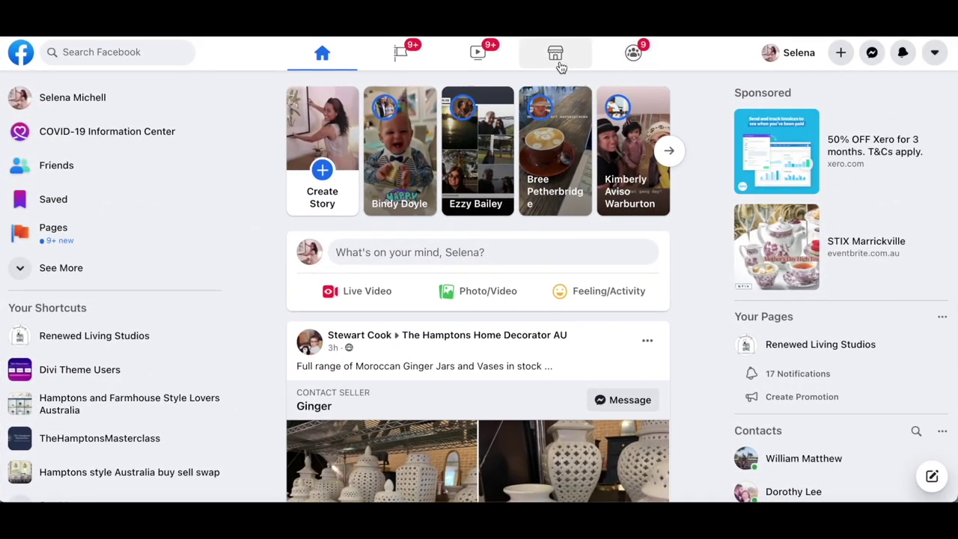
- Search Marketplace for 'console table'
click(553, 53)
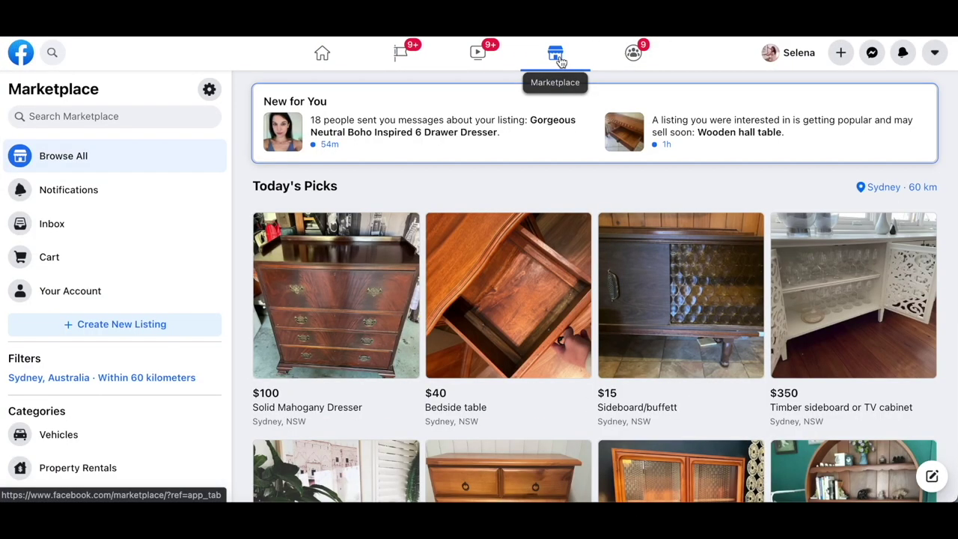
click(180, 117)
text(coms)
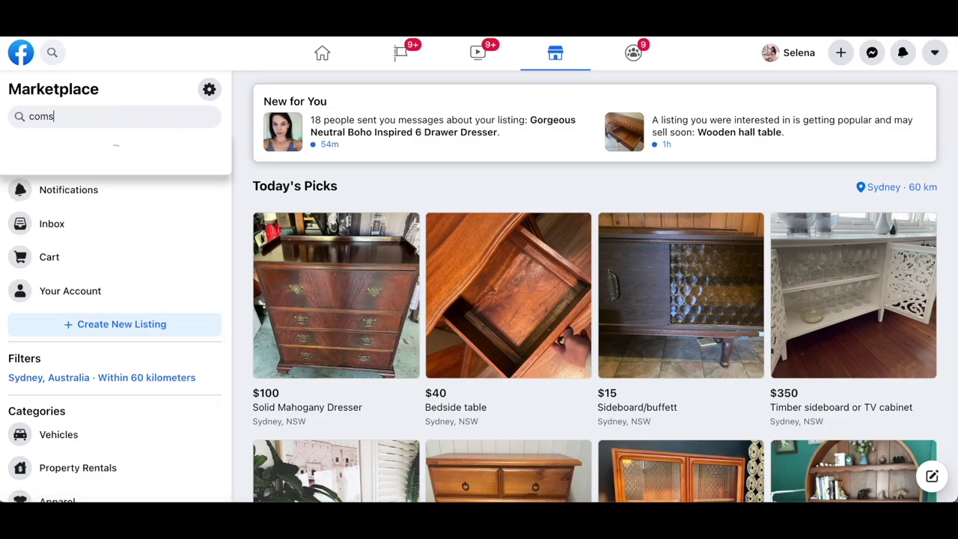
key(BackSpace)
key(BackSpace)
text(nsole t)
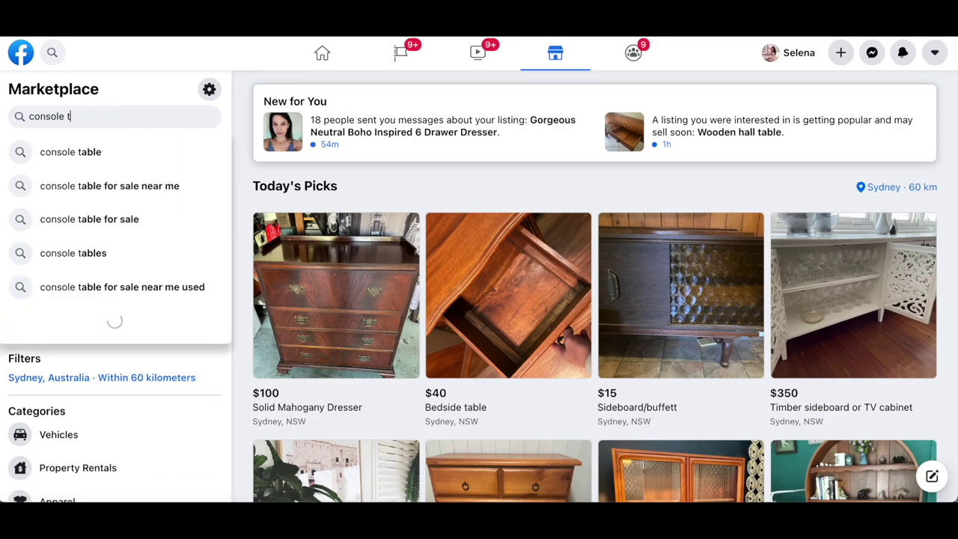
text(able)
key(Return)
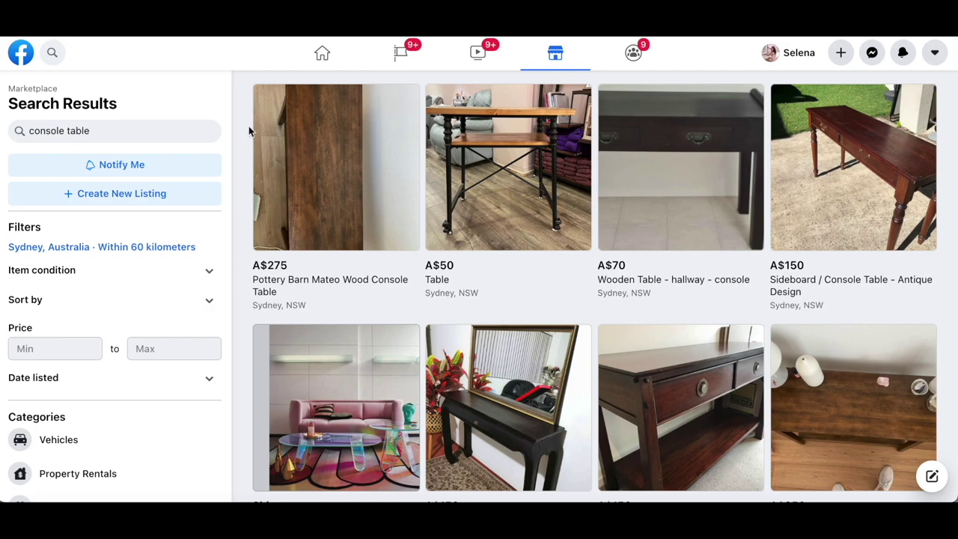
- Scroll the results down to the Stunning Lilac Spindle Console / Hall Table at A$370
scroll(247, 214, down, 3)
scroll(246, 217, down, 3)
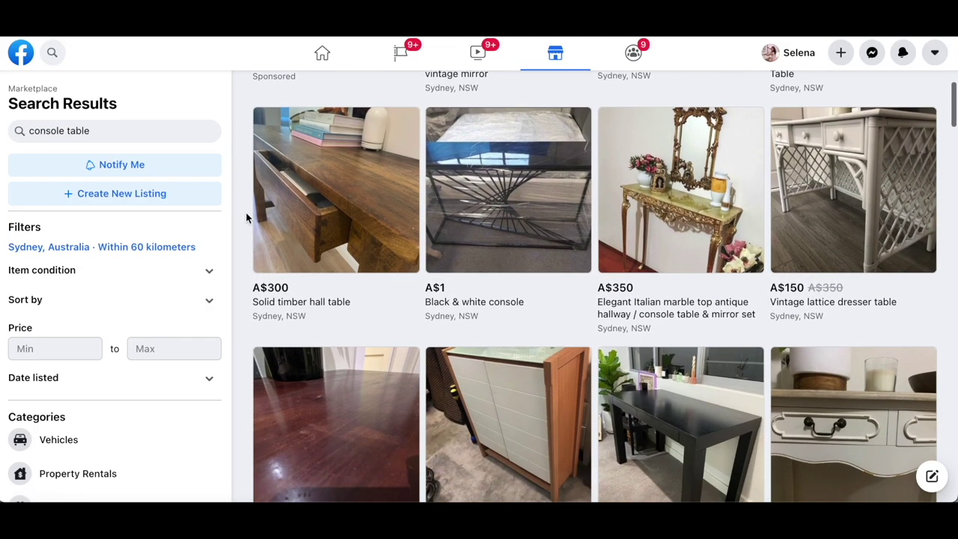
scroll(247, 217, down, 1)
scroll(247, 217, down, 5)
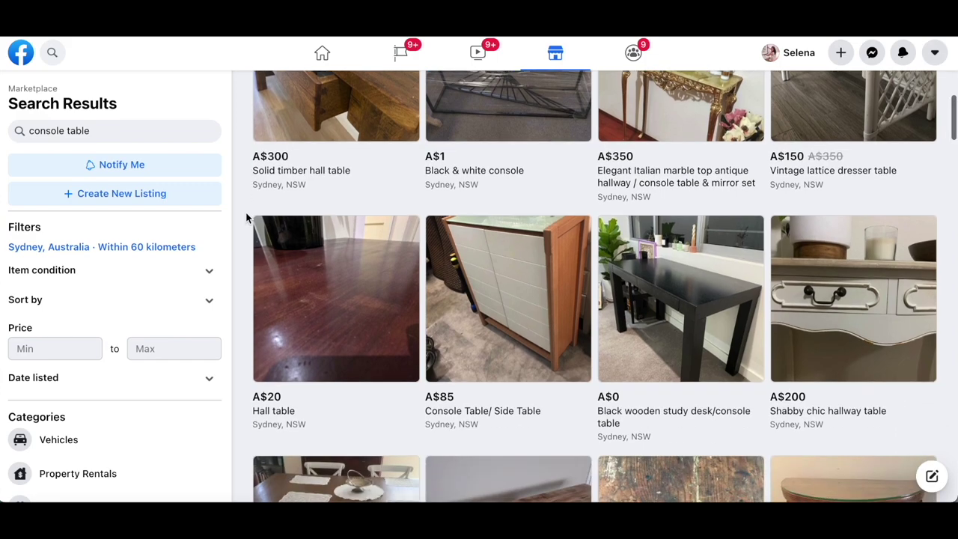
scroll(247, 217, down, 3)
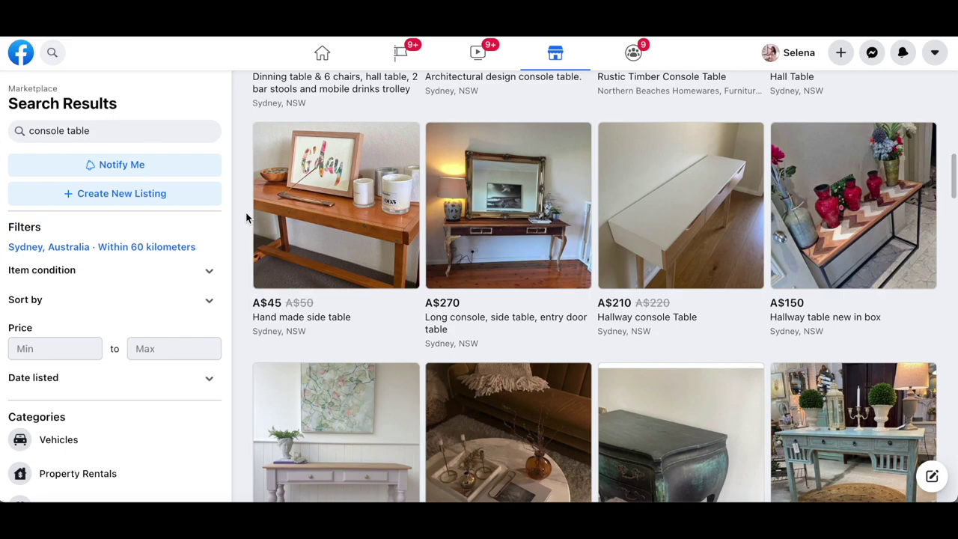
scroll(246, 213, down, 2)
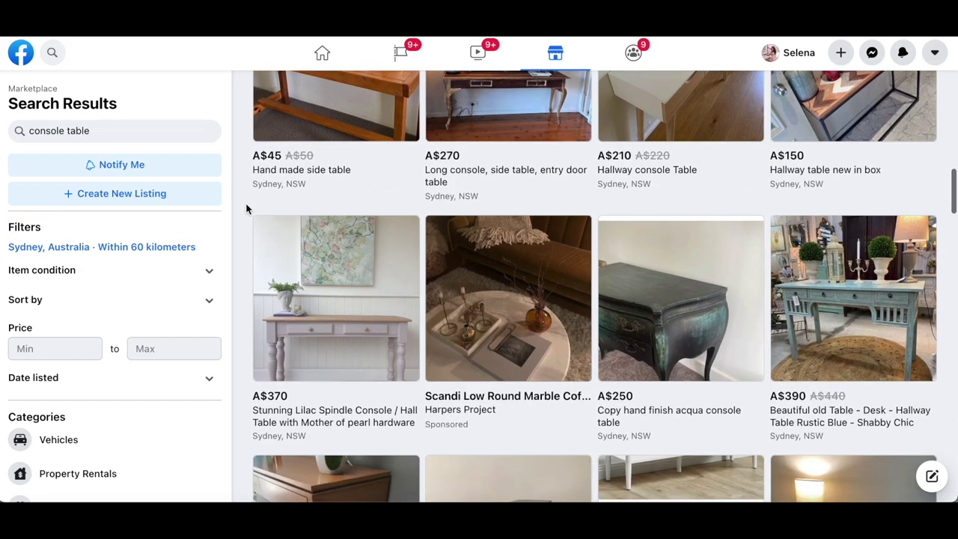
- Open the Stunning Lilac Spindle Console listing and scroll through its details
click(313, 262)
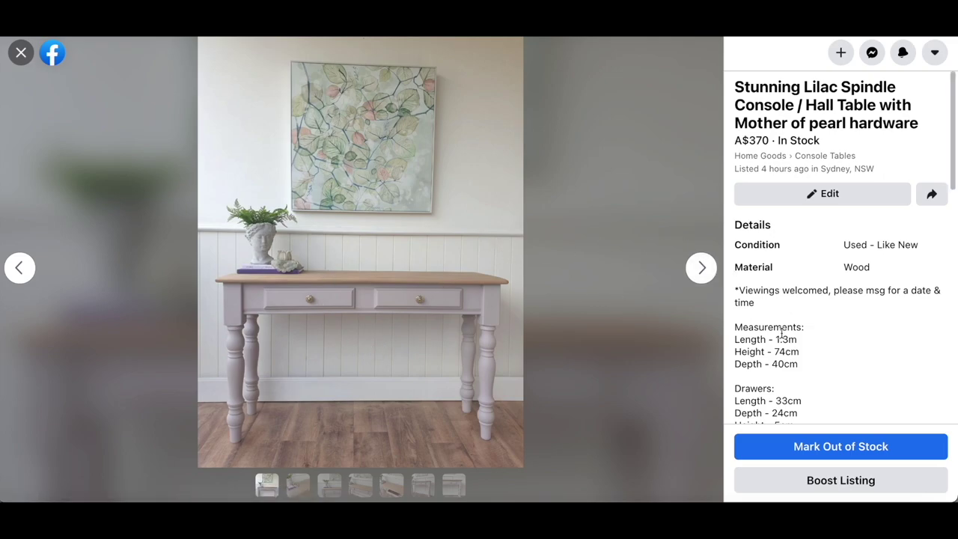
scroll(781, 334, down, 5)
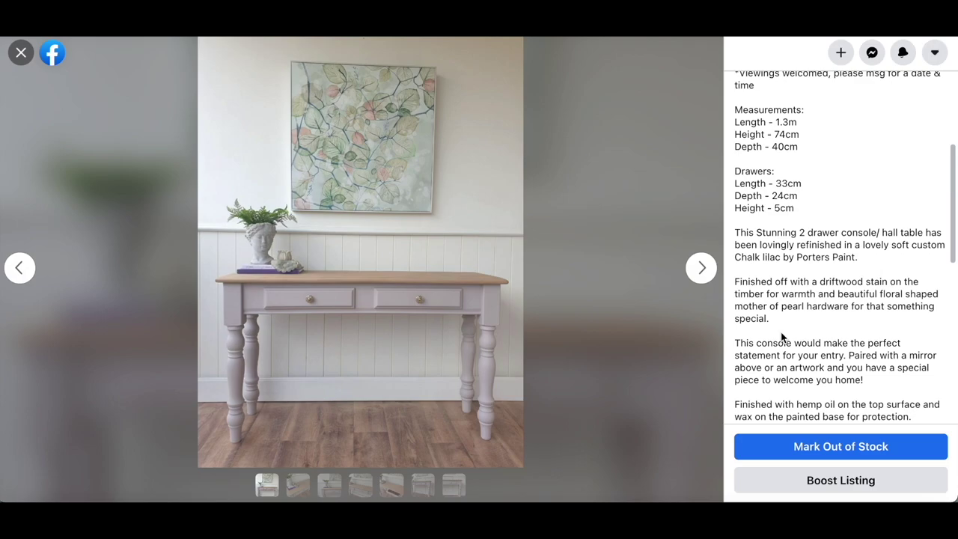
scroll(781, 337, down, 5)
scroll(782, 336, up, 8)
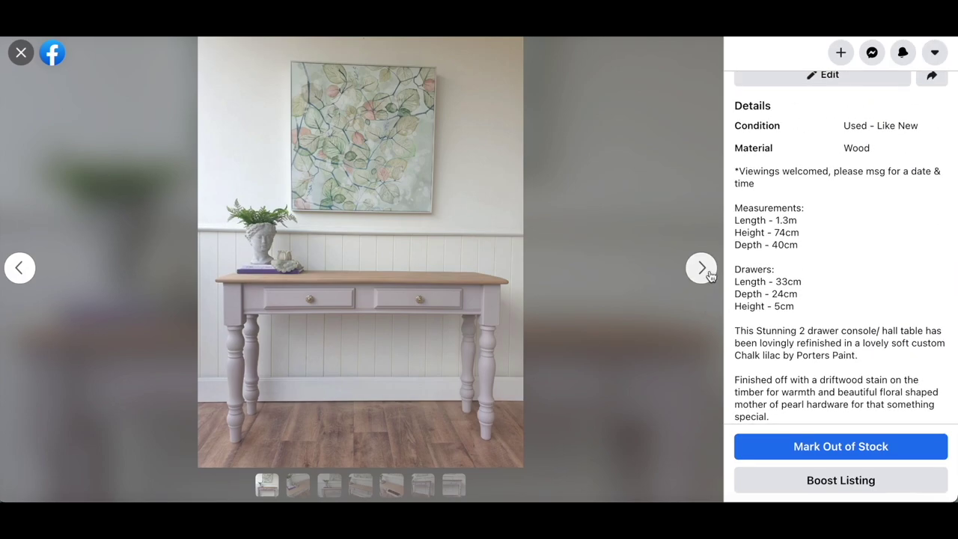
- Step through the listing's photos from the second to the seventh
click(703, 269)
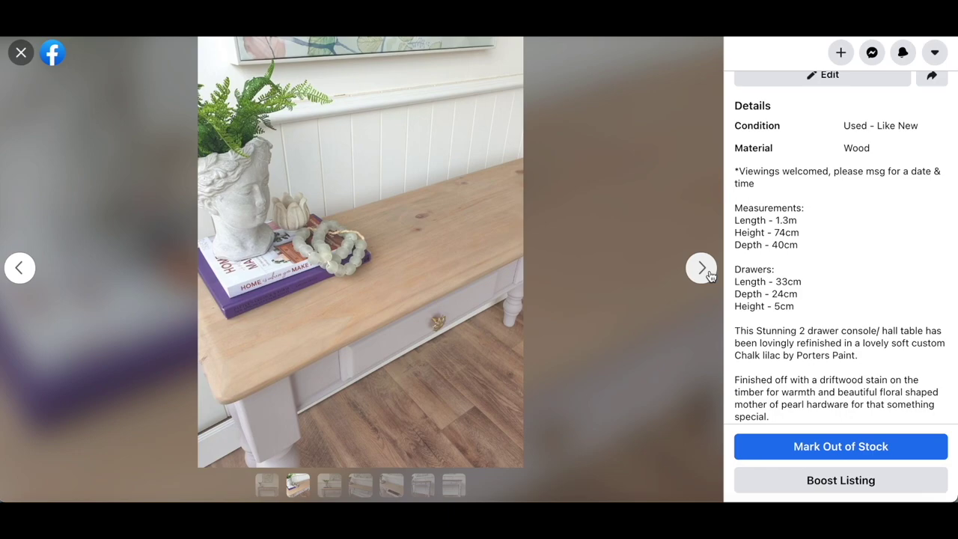
click(703, 269)
click(703, 270)
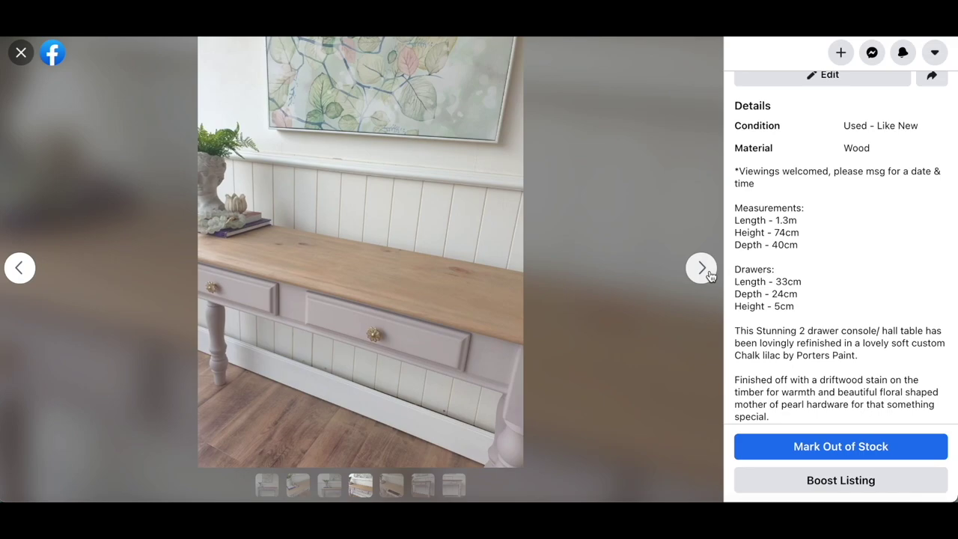
click(703, 269)
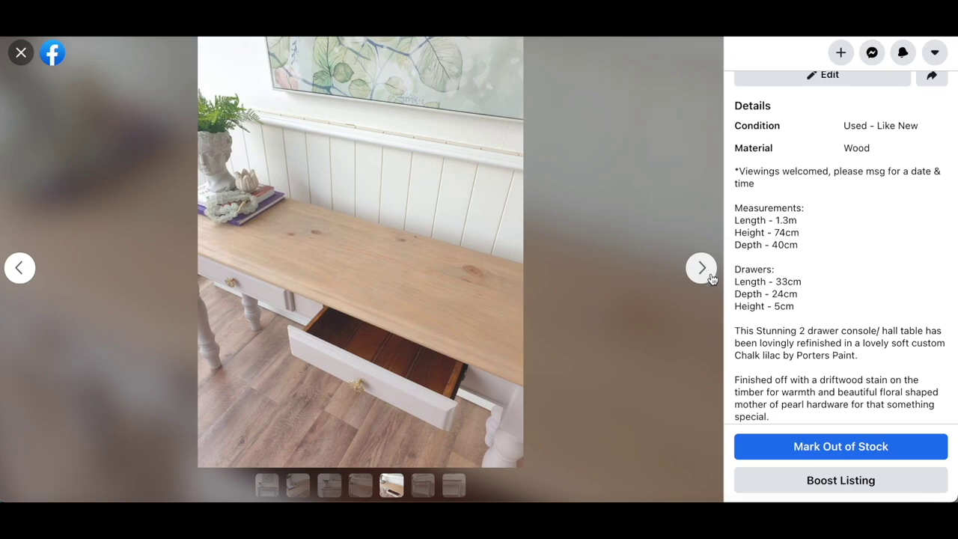
click(704, 270)
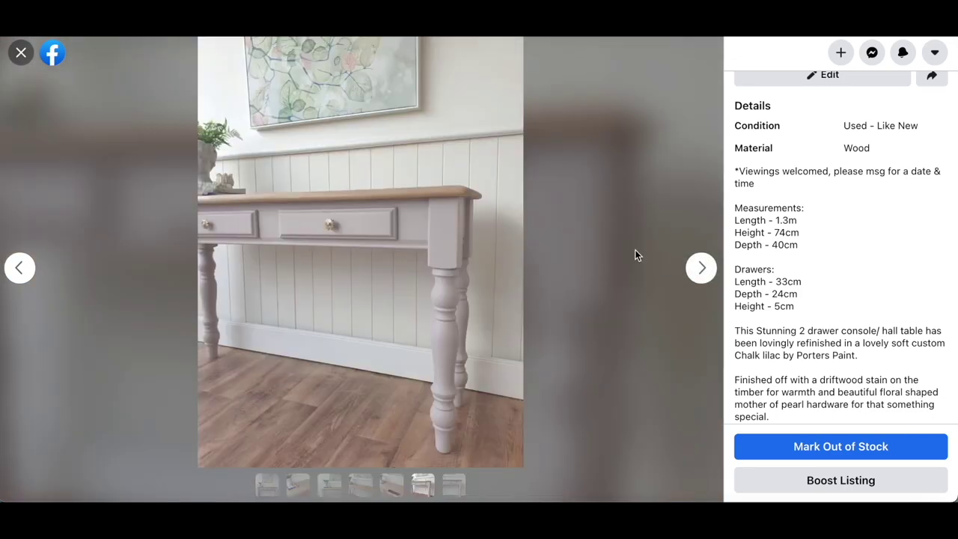
click(700, 271)
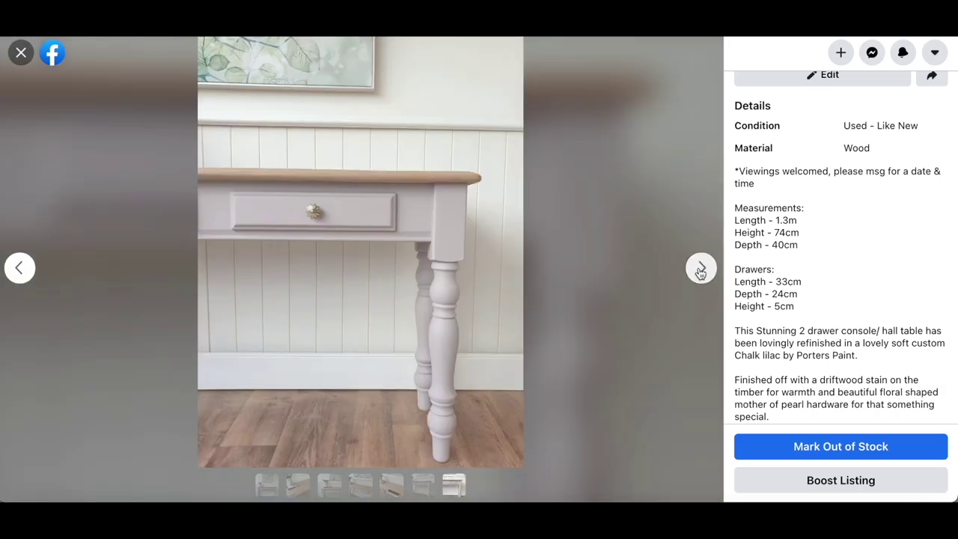